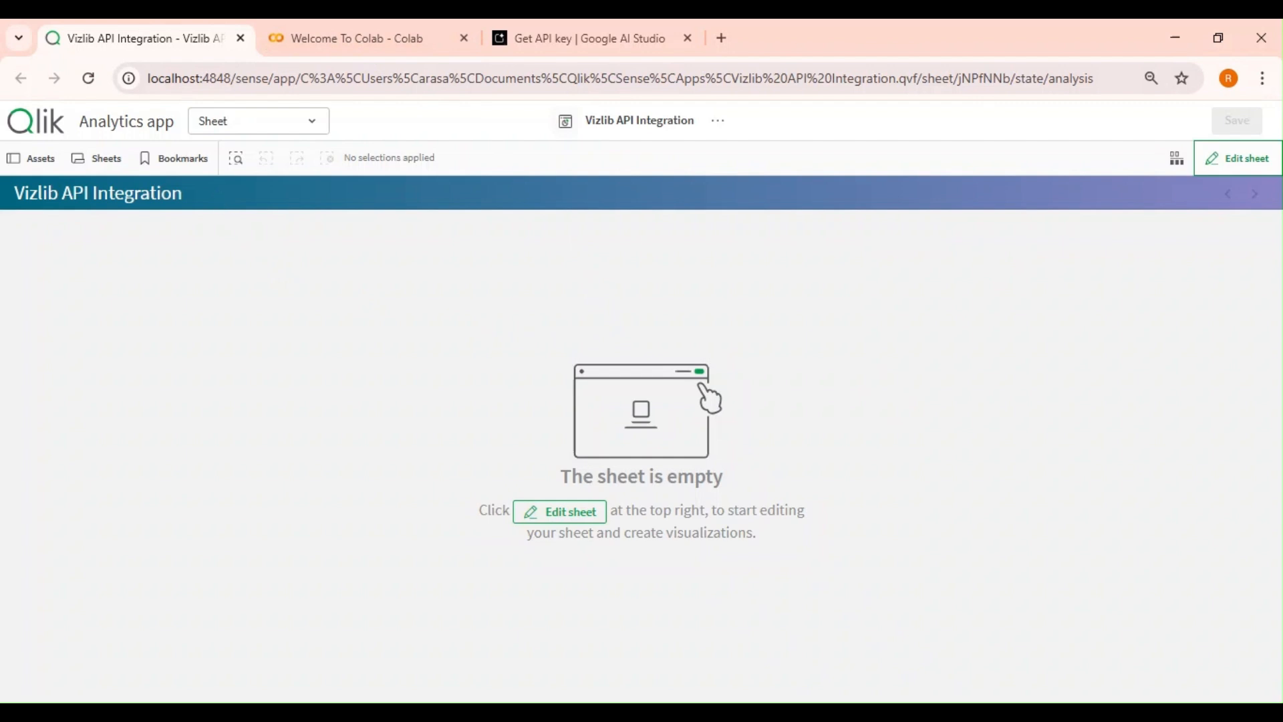
# Review the Explore the Gemini API section of the Welcome To Colab notebook.
pyautogui.click(356, 46)
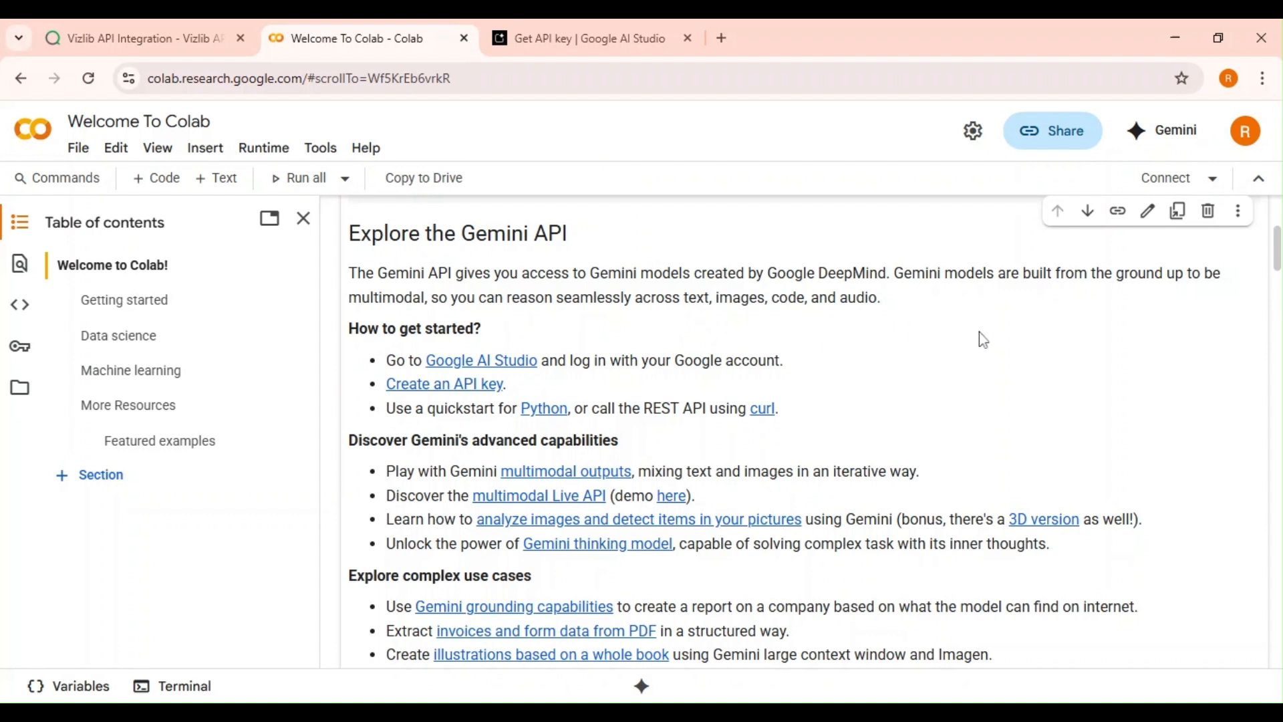
pyautogui.click(578, 81)
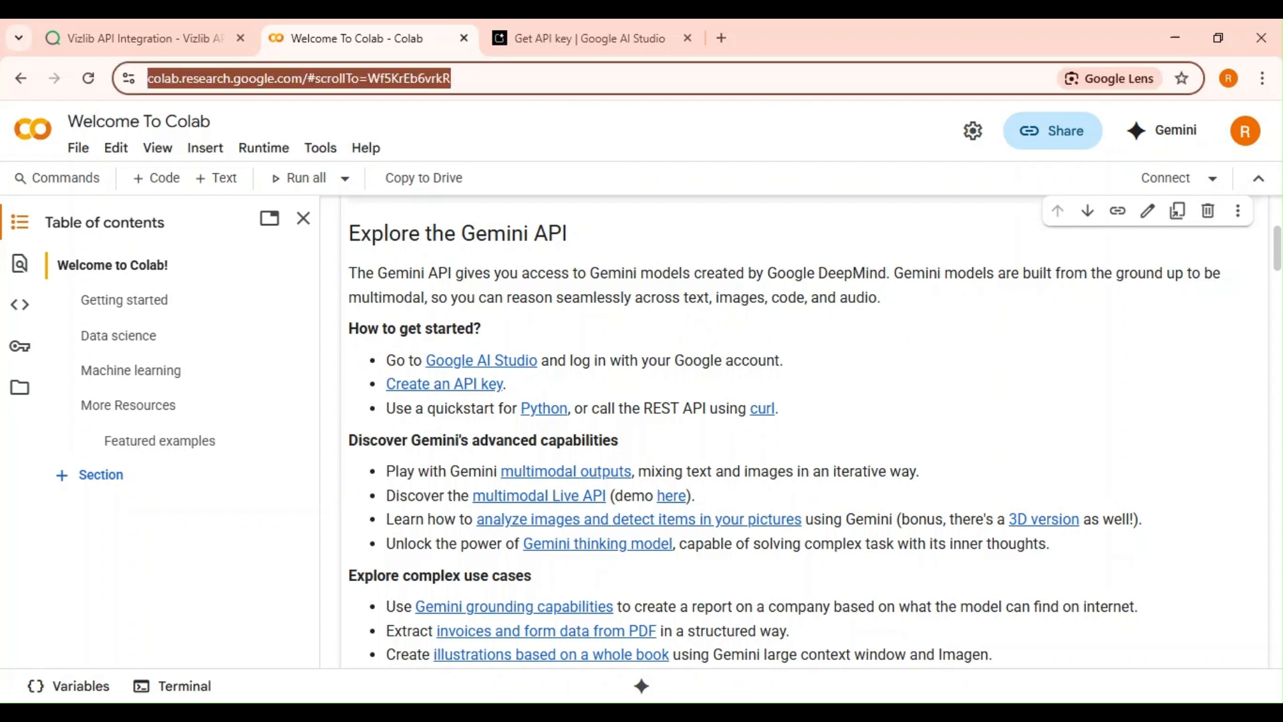
pyautogui.click(708, 337)
pyautogui.scroll(1, 458, 257)
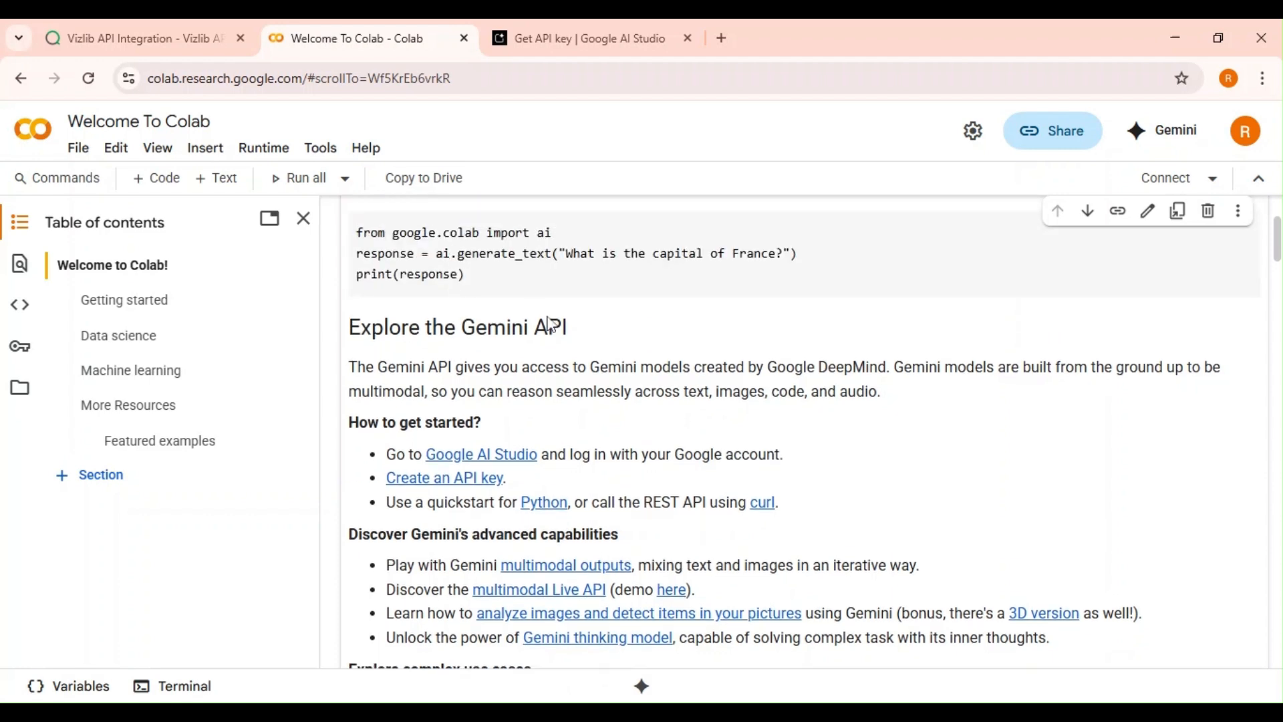
pyautogui.scroll(-1, 552, 324)
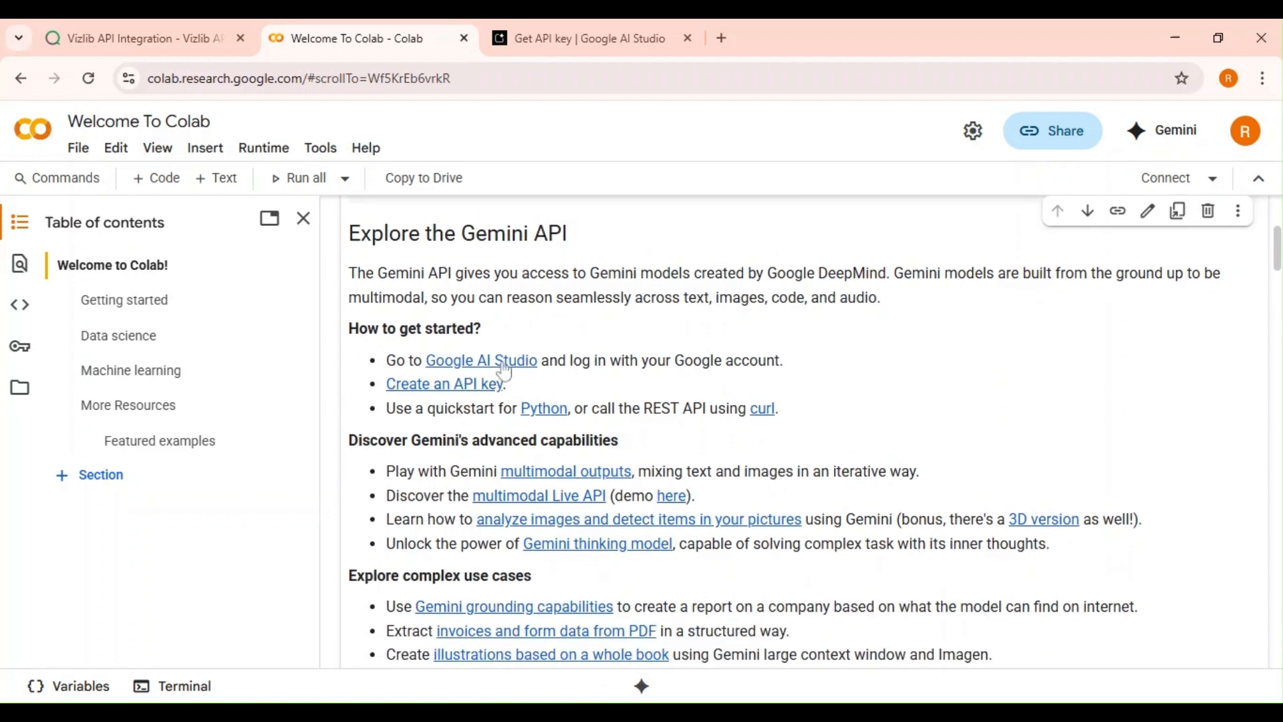
# Examine the Gemini API curl sample on the AI Studio API Keys page, including its request URL.
pyautogui.click(603, 40)
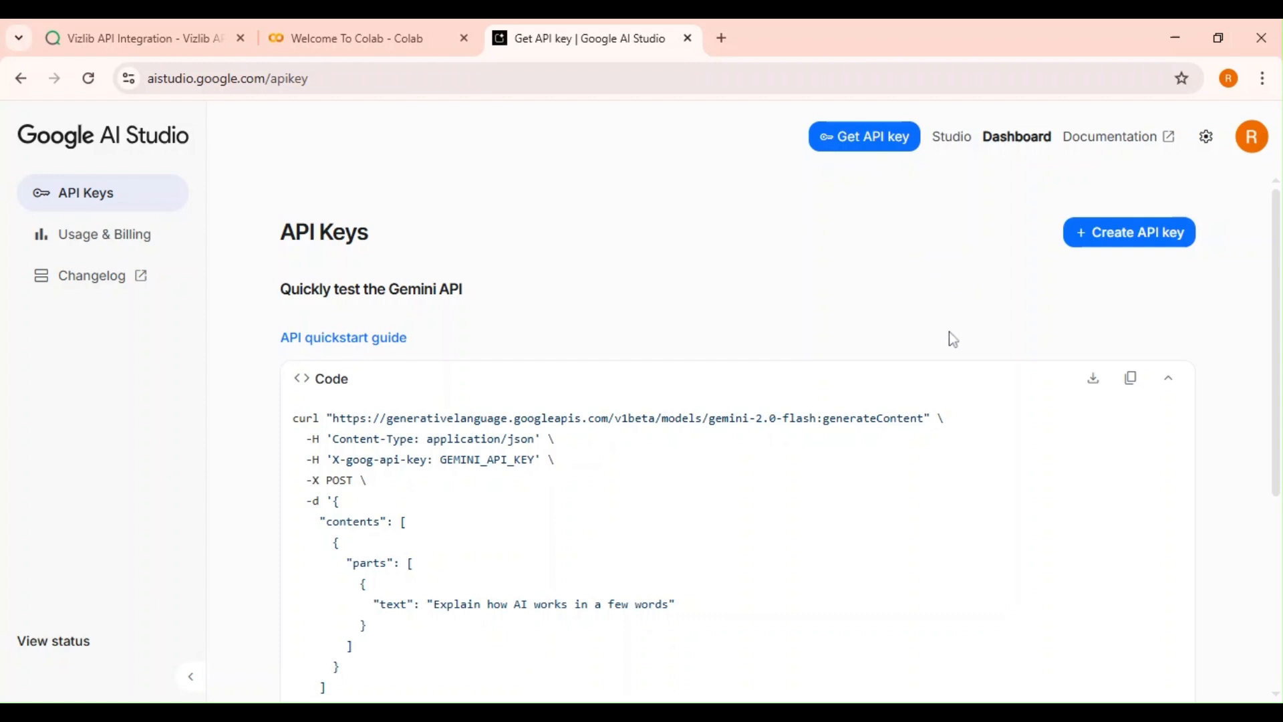
pyautogui.scroll(-2, 727, 364)
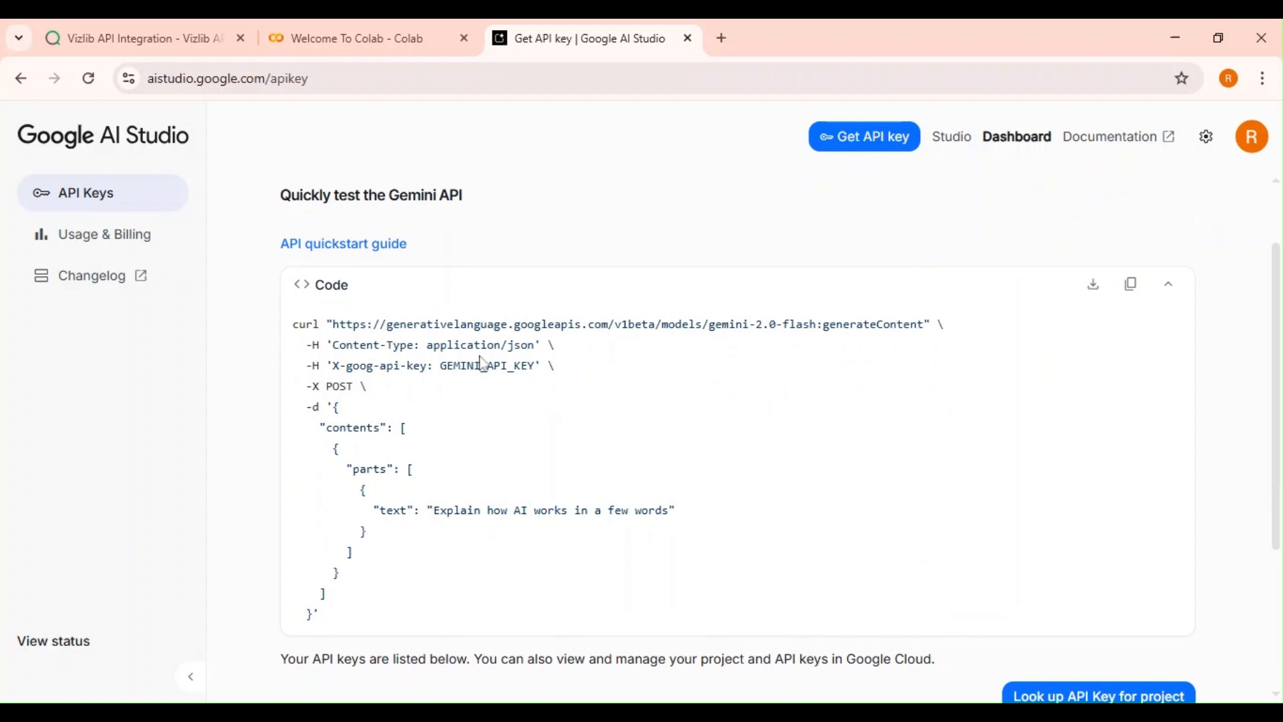
pyautogui.scroll(2, 567, 380)
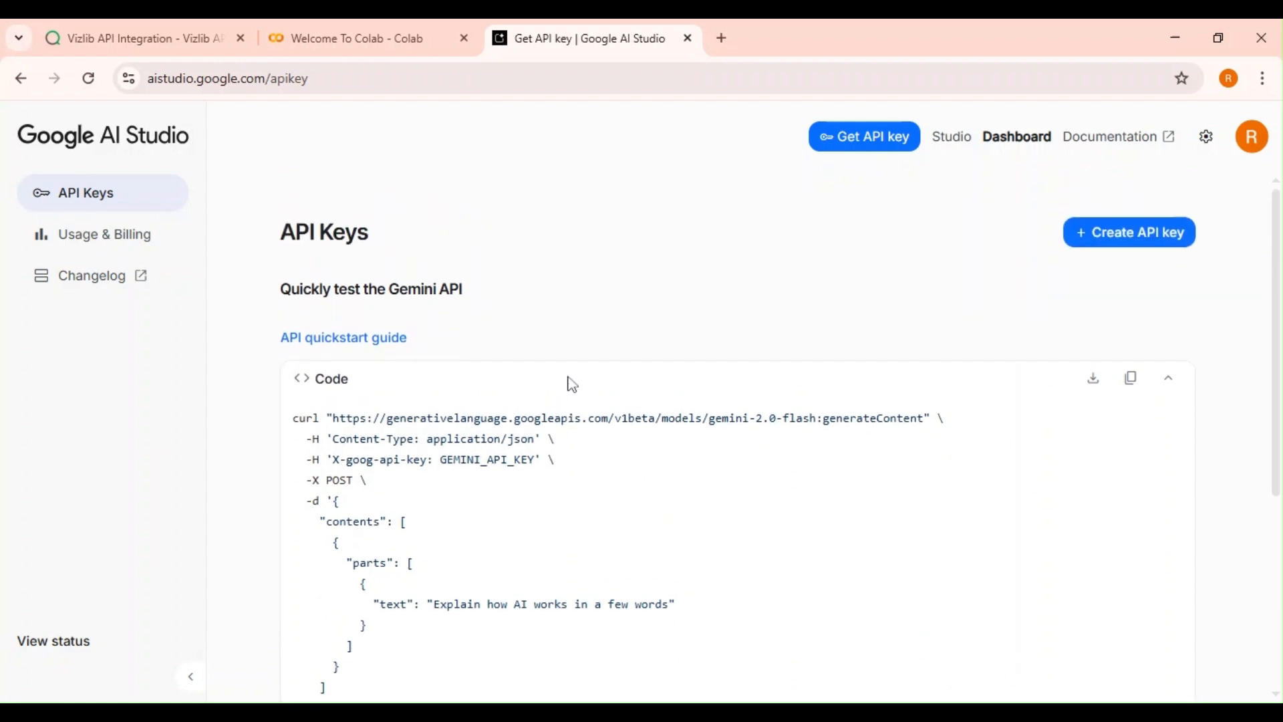
pyautogui.scroll(-2, 510, 409)
pyautogui.doubleClick(307, 325)
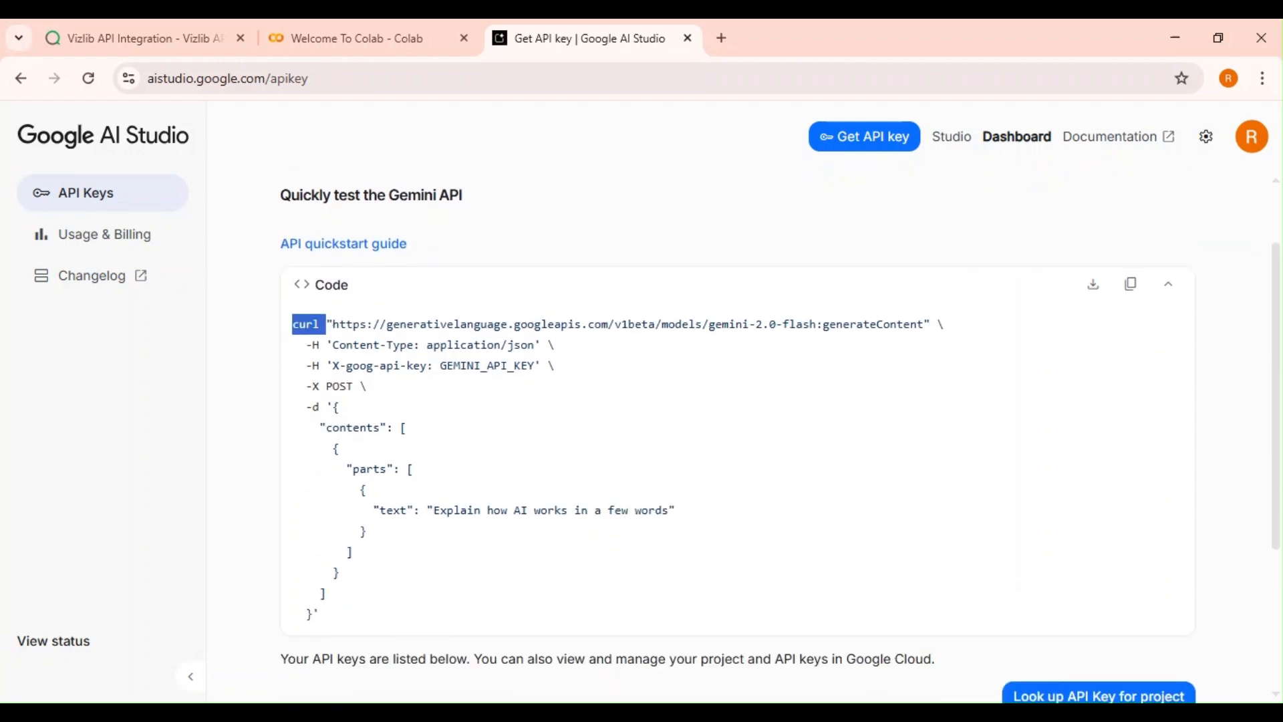
pyautogui.click(446, 385)
pyautogui.doubleClick(339, 386)
pyautogui.click(412, 399)
pyautogui.moveTo(332, 324); pyautogui.dragTo(962, 309)
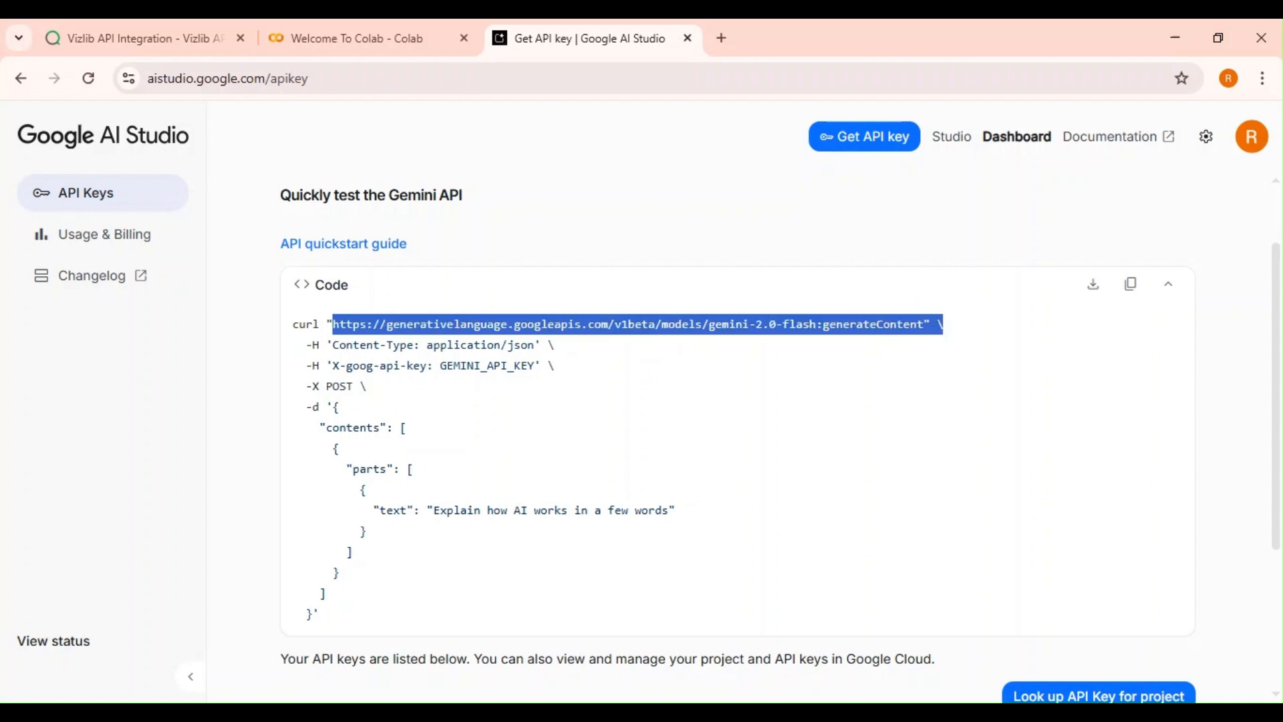
pyautogui.click(511, 398)
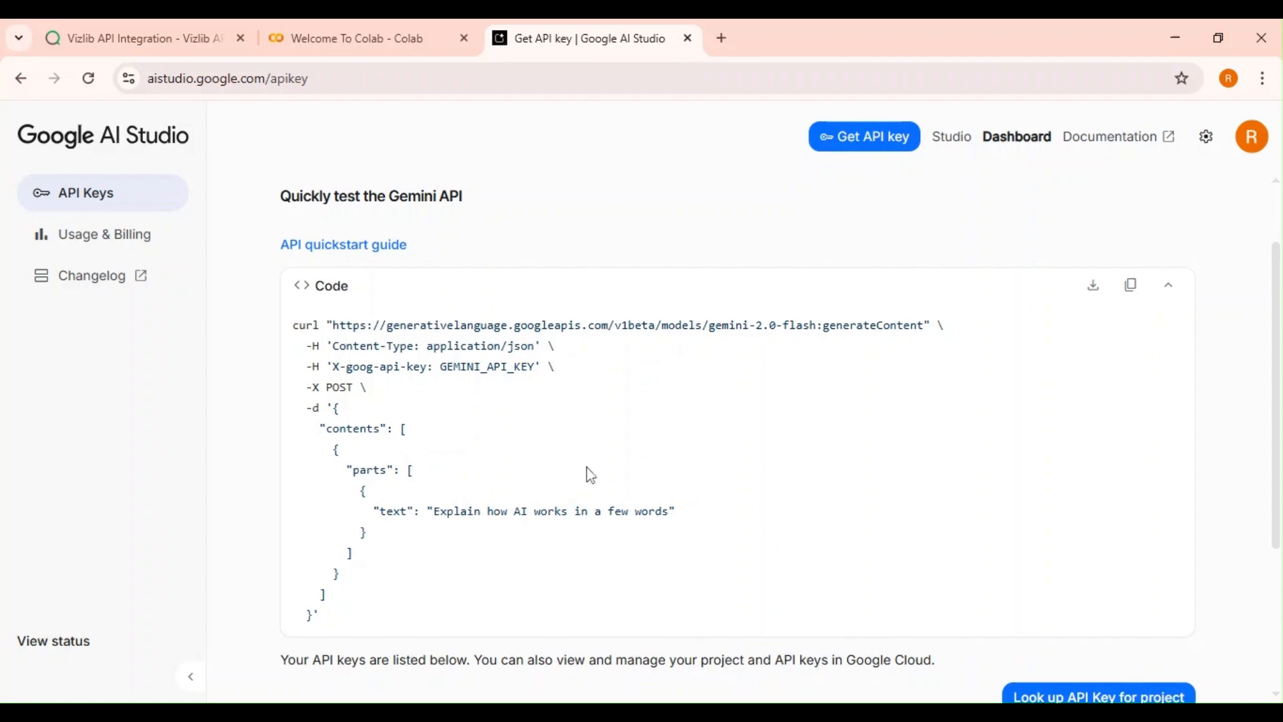
pyautogui.scroll(1, 587, 472)
pyautogui.scroll(-1, 578, 435)
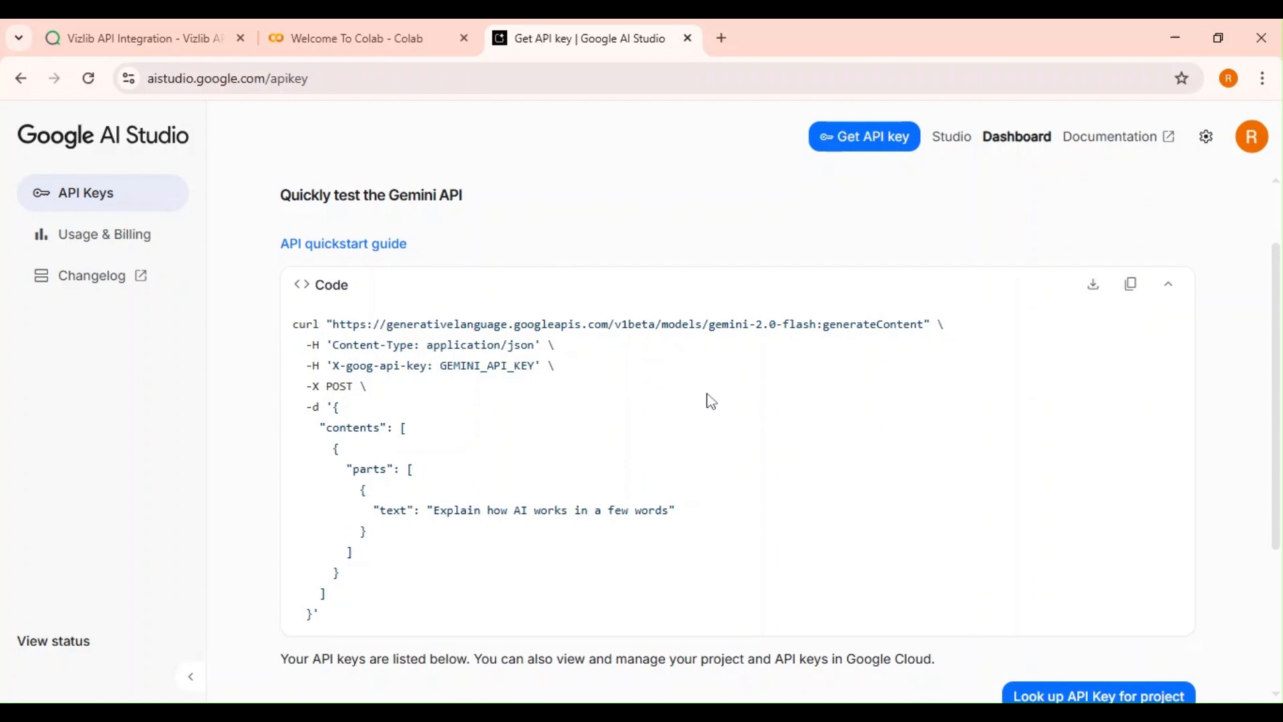
# Return to the Vizlib API Integration app and start editing the sheet.
pyautogui.click(144, 44)
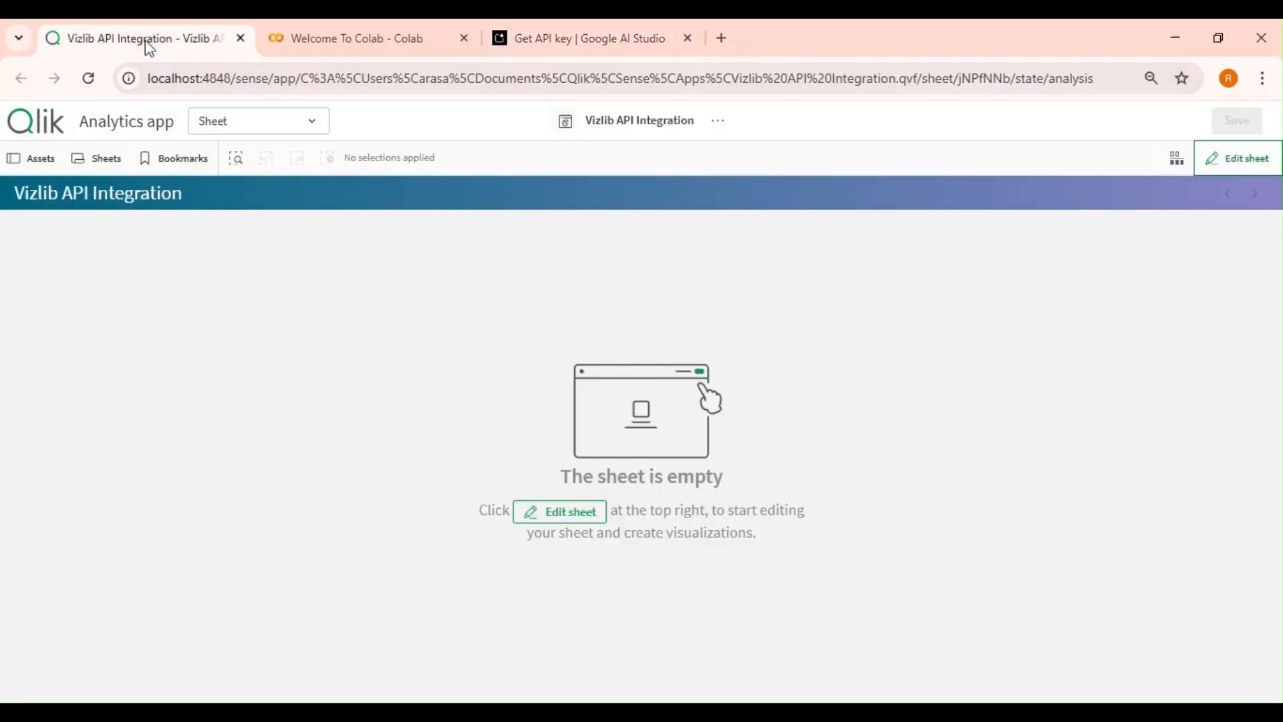
pyautogui.click(1233, 167)
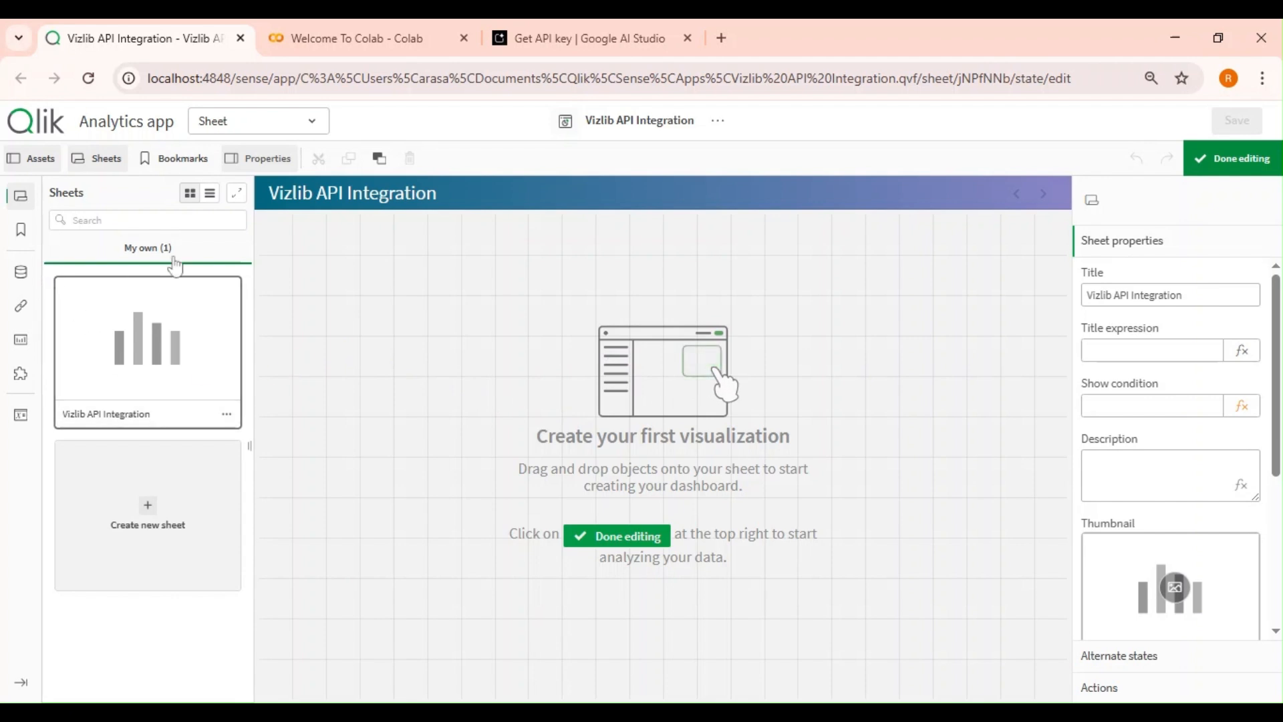
pyautogui.click(33, 161)
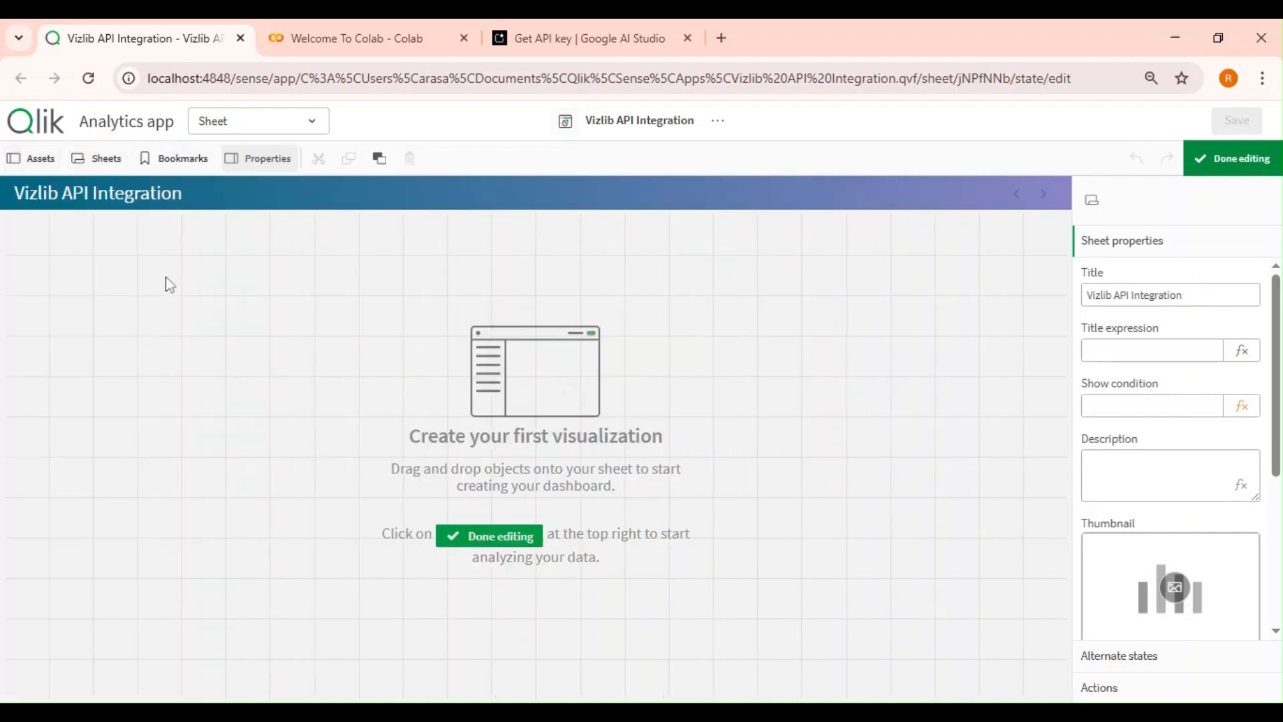
pyautogui.click(19, 160)
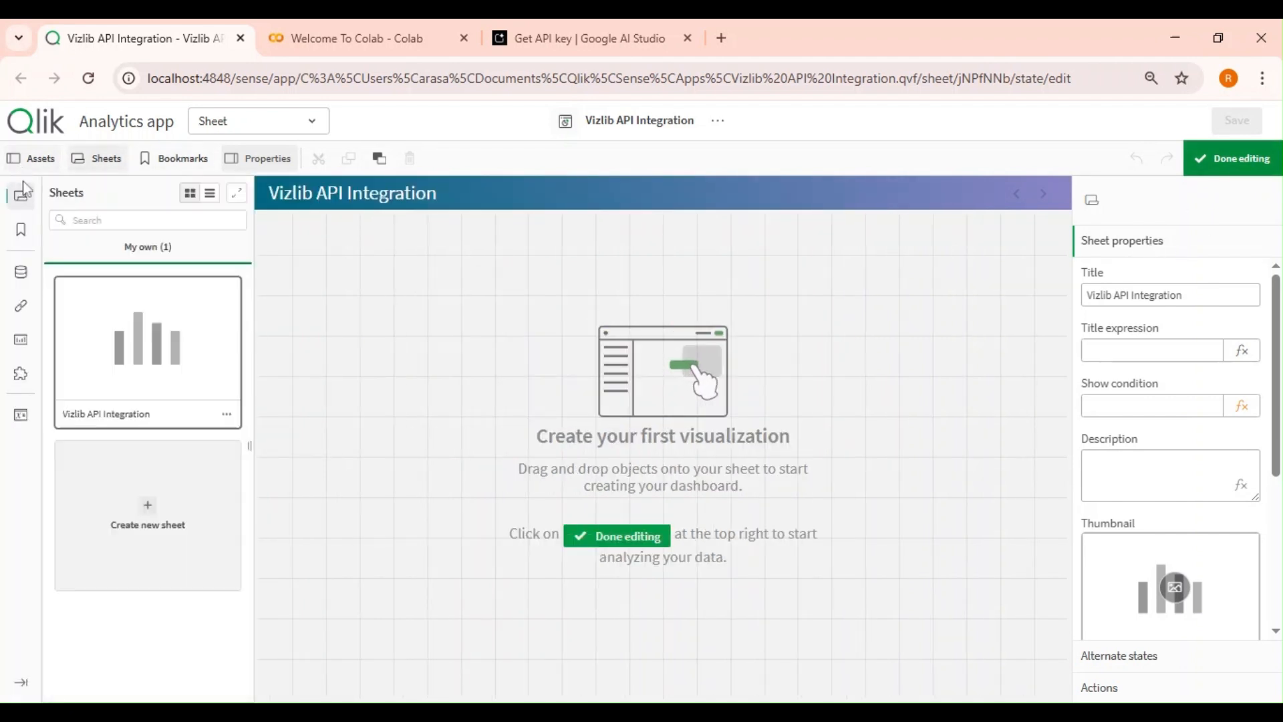
# Search custom objects for butt, add a Vizlib Button to the sheet, and resize it to about 9×4 cells.
pyautogui.click(24, 374)
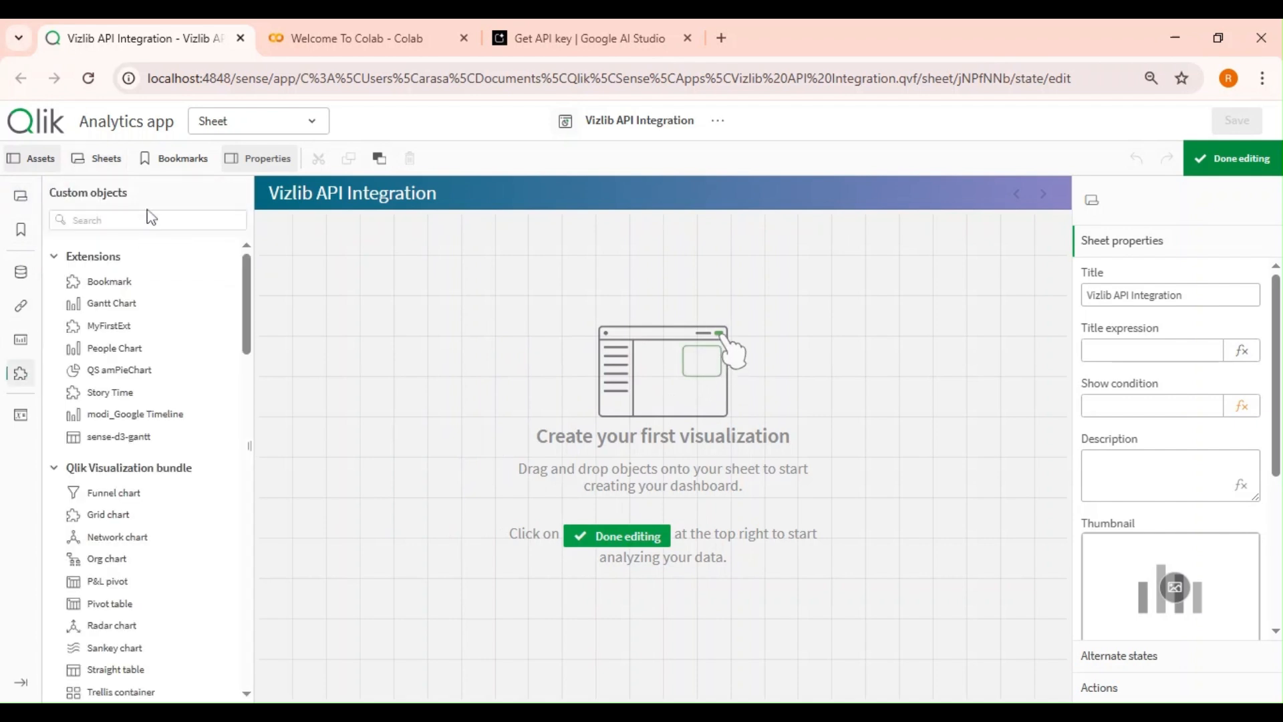
pyautogui.click(152, 218)
pyautogui.write('butt')
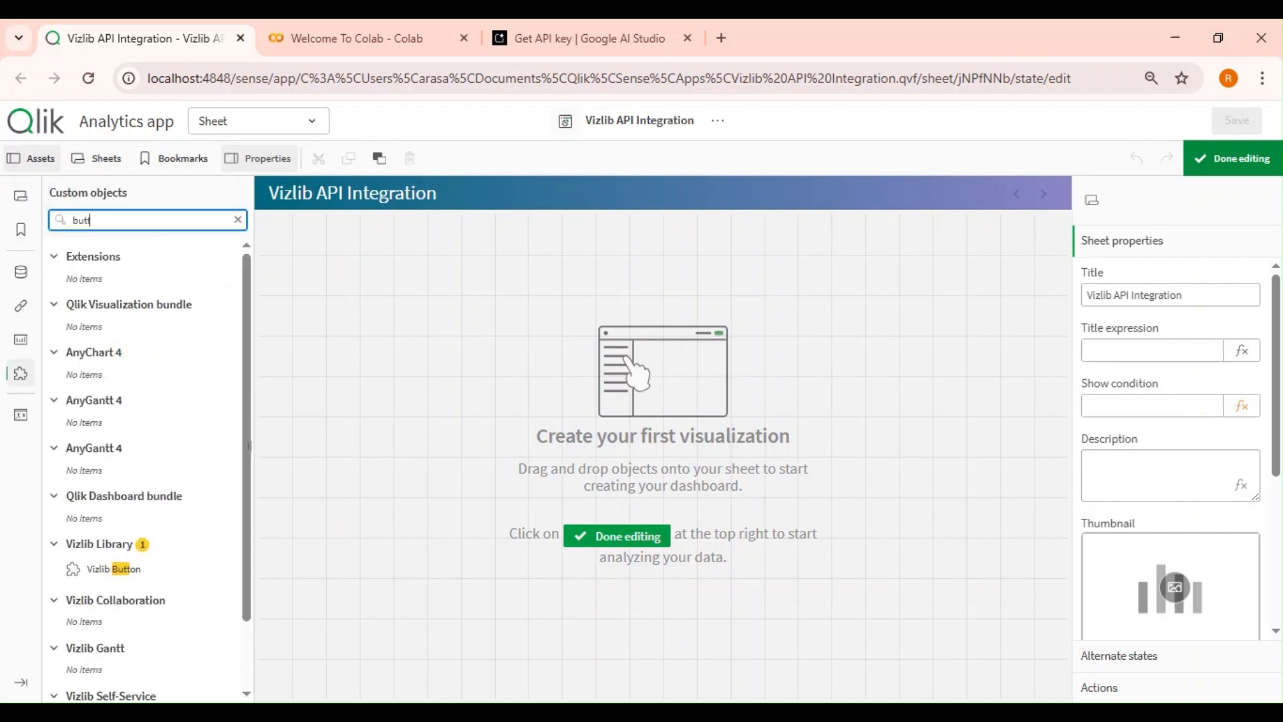
pyautogui.moveTo(143, 561); pyautogui.dragTo(427, 465)
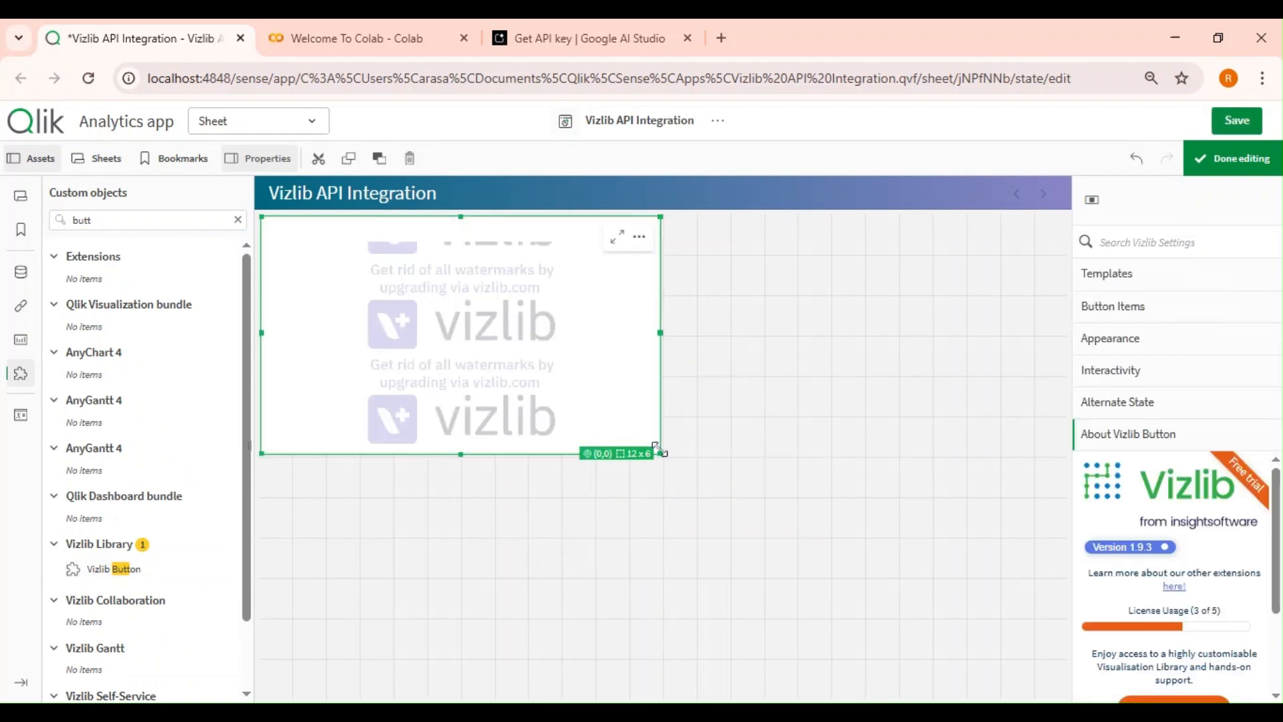
pyautogui.moveTo(659, 449); pyautogui.dragTo(579, 378)
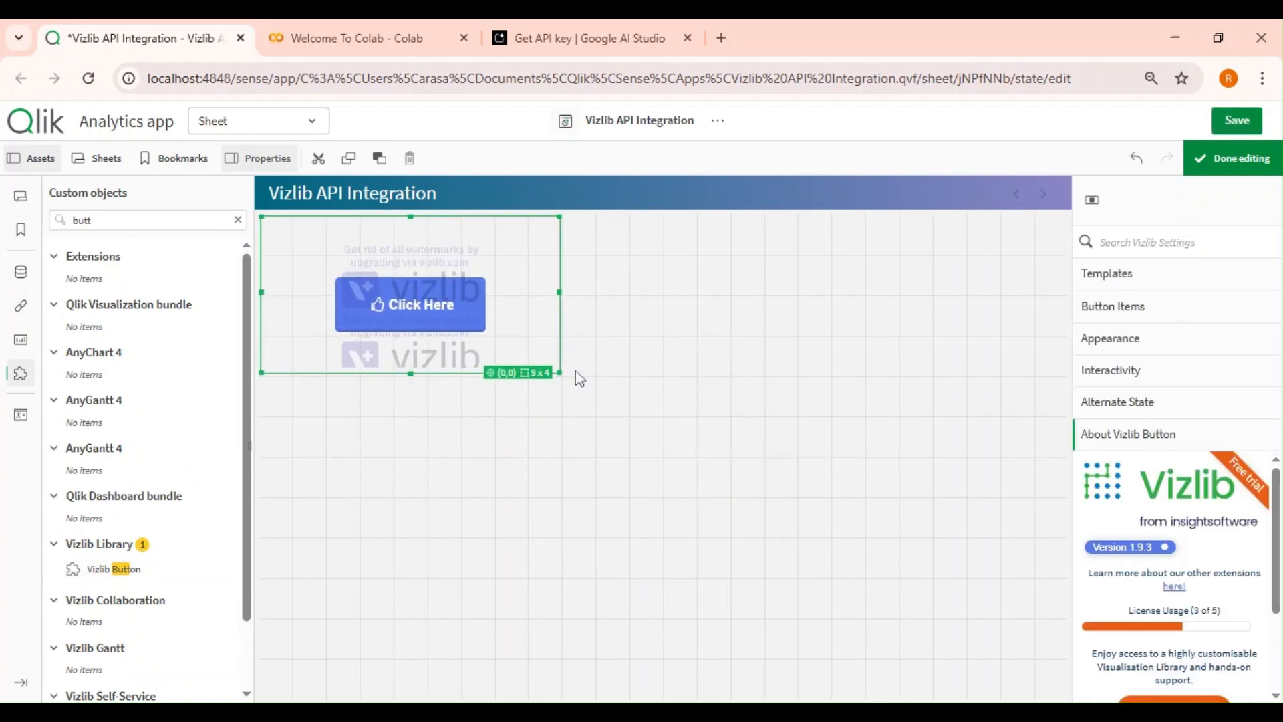
# Open Button 1 in the button items and add an action to it.
pyautogui.click(1154, 309)
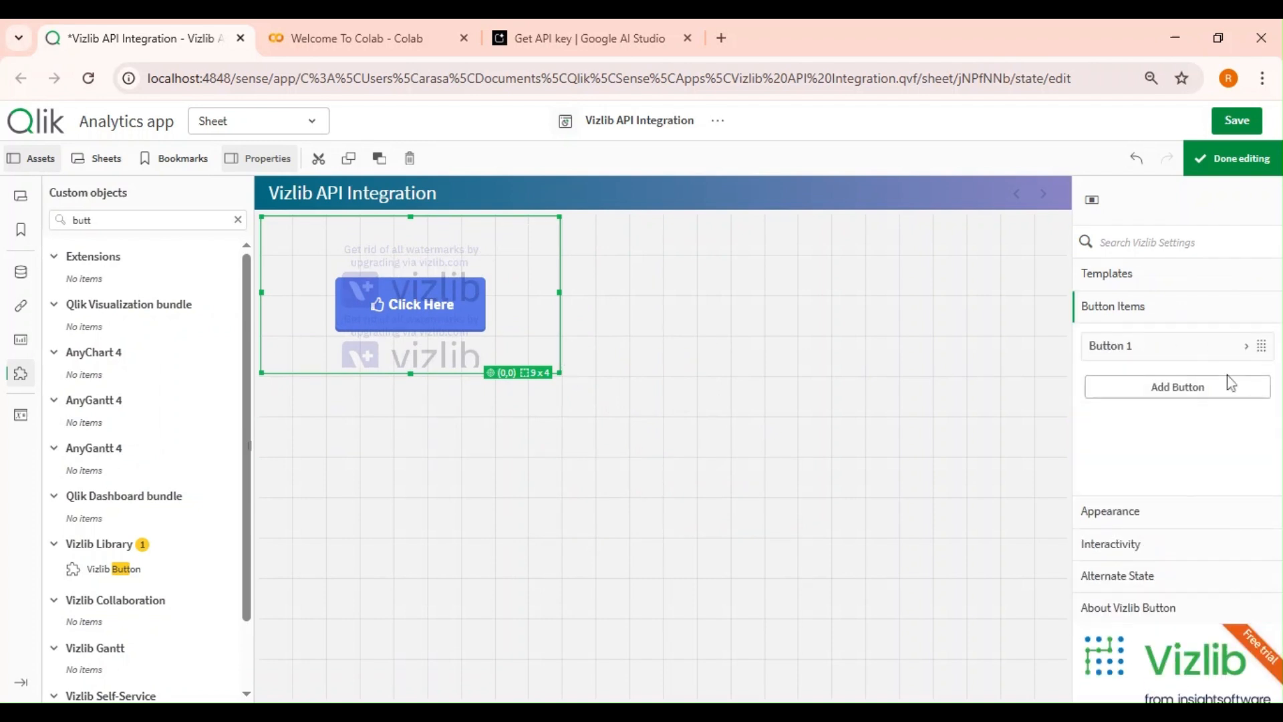
pyautogui.click(1164, 348)
pyautogui.scroll(-6, 1163, 375)
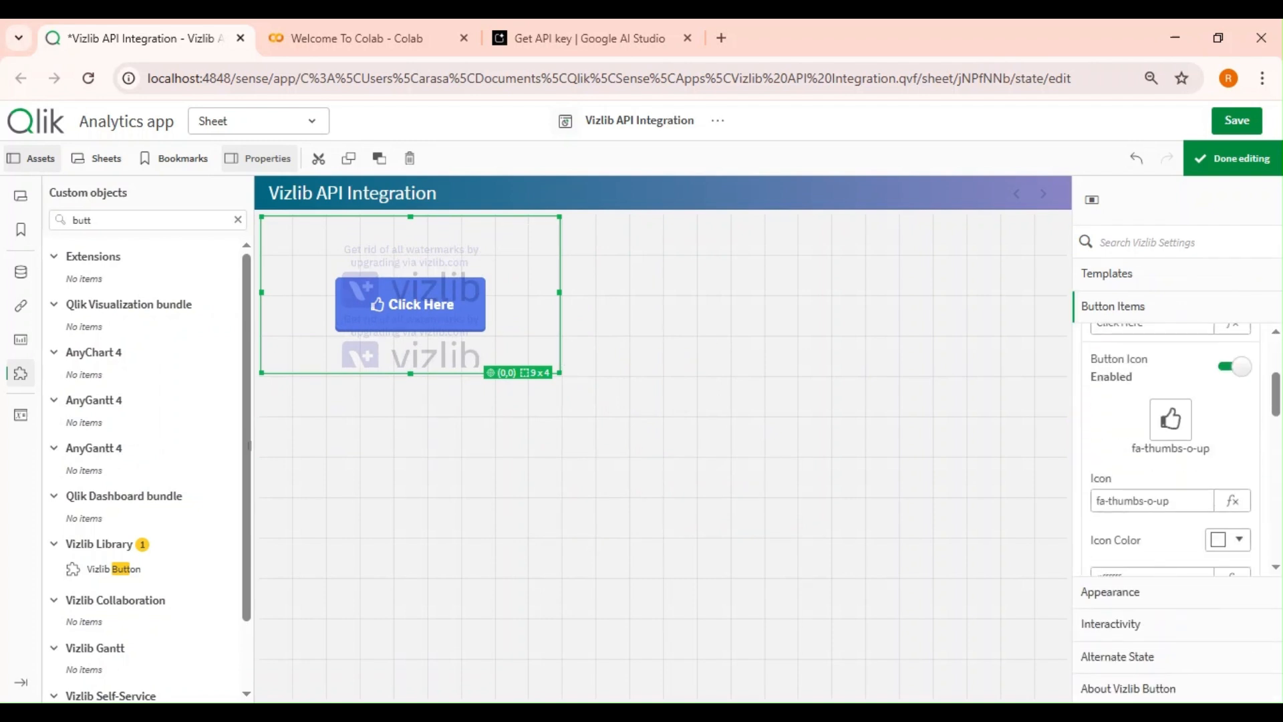
pyautogui.scroll(-5, 1169, 454)
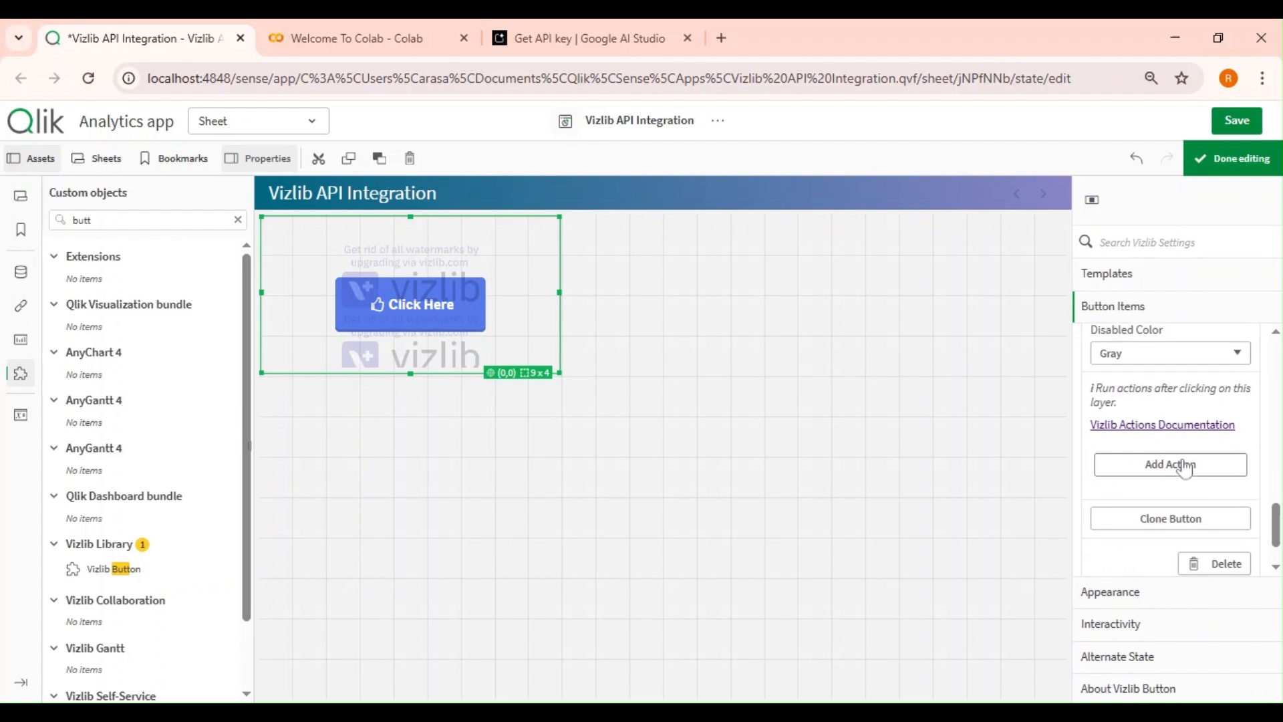
pyautogui.click(1171, 465)
# Set the action type to API Integration and open its Request Wizard.
pyautogui.scroll(-2, 1180, 465)
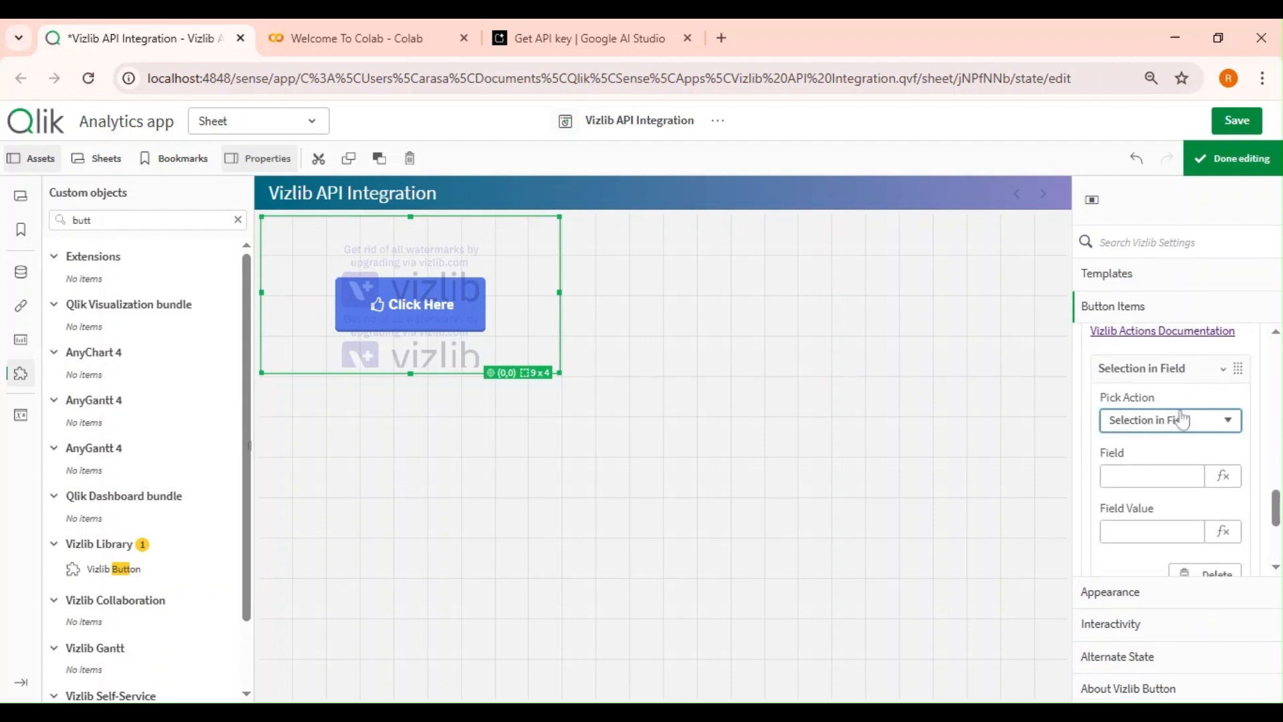
pyautogui.click(1181, 420)
pyautogui.click(1189, 358)
pyautogui.scroll(-2, 1183, 438)
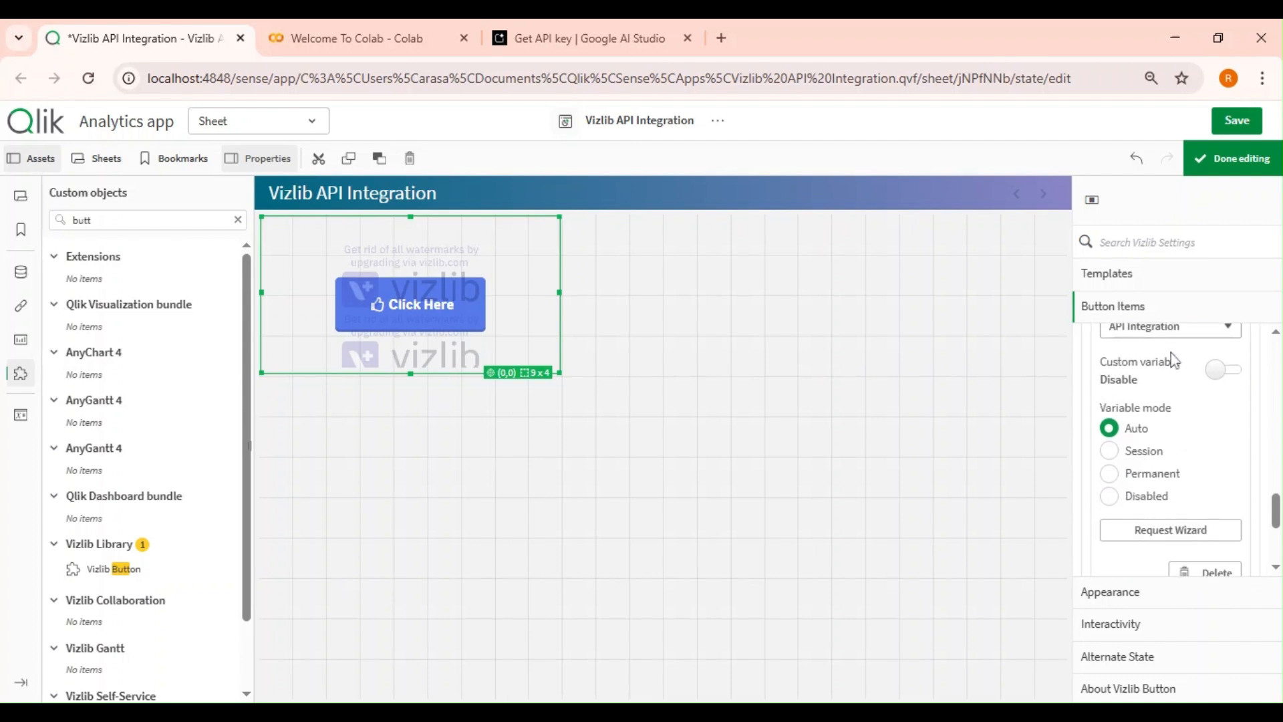
pyautogui.click(1173, 533)
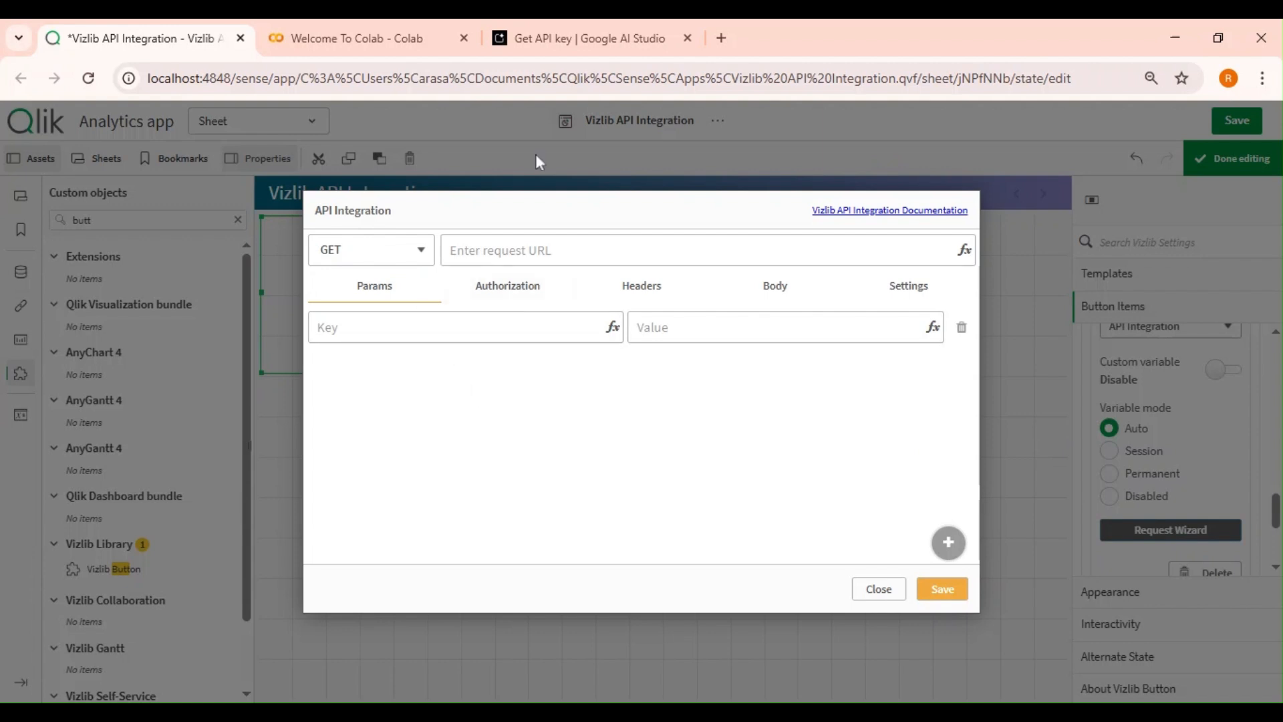
# Copy the gemini-2.0-flash generateContent request URL from the AI Studio curl sample and note its POST method.
pyautogui.click(578, 38)
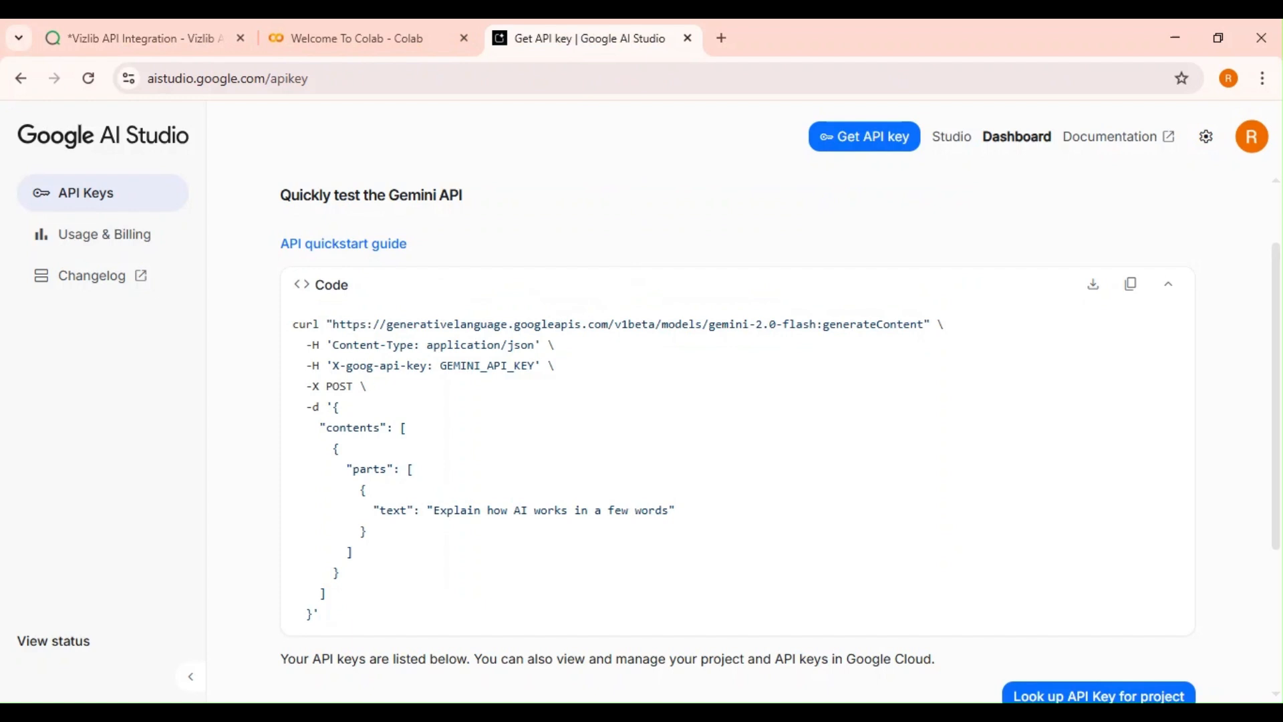
pyautogui.moveTo(333, 325); pyautogui.dragTo(923, 324)
pyautogui.hotkey('ctrl', 'c')
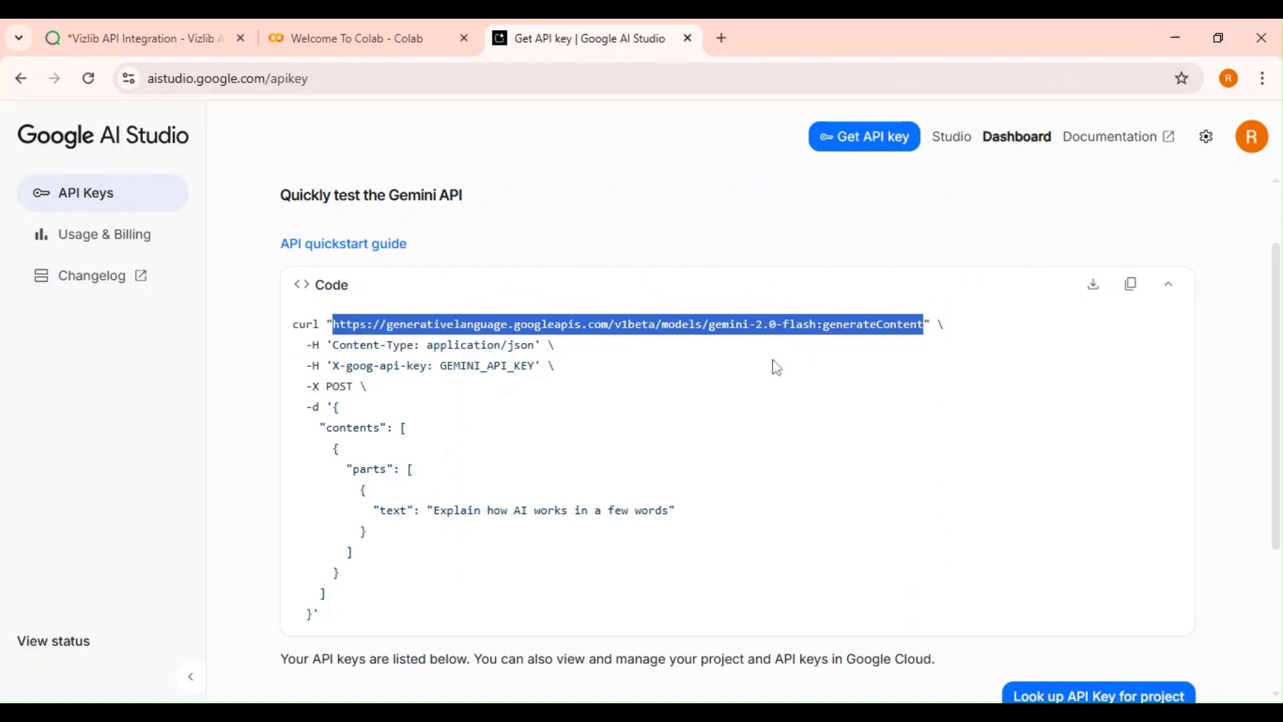
pyautogui.click(359, 417)
pyautogui.doubleClick(341, 386)
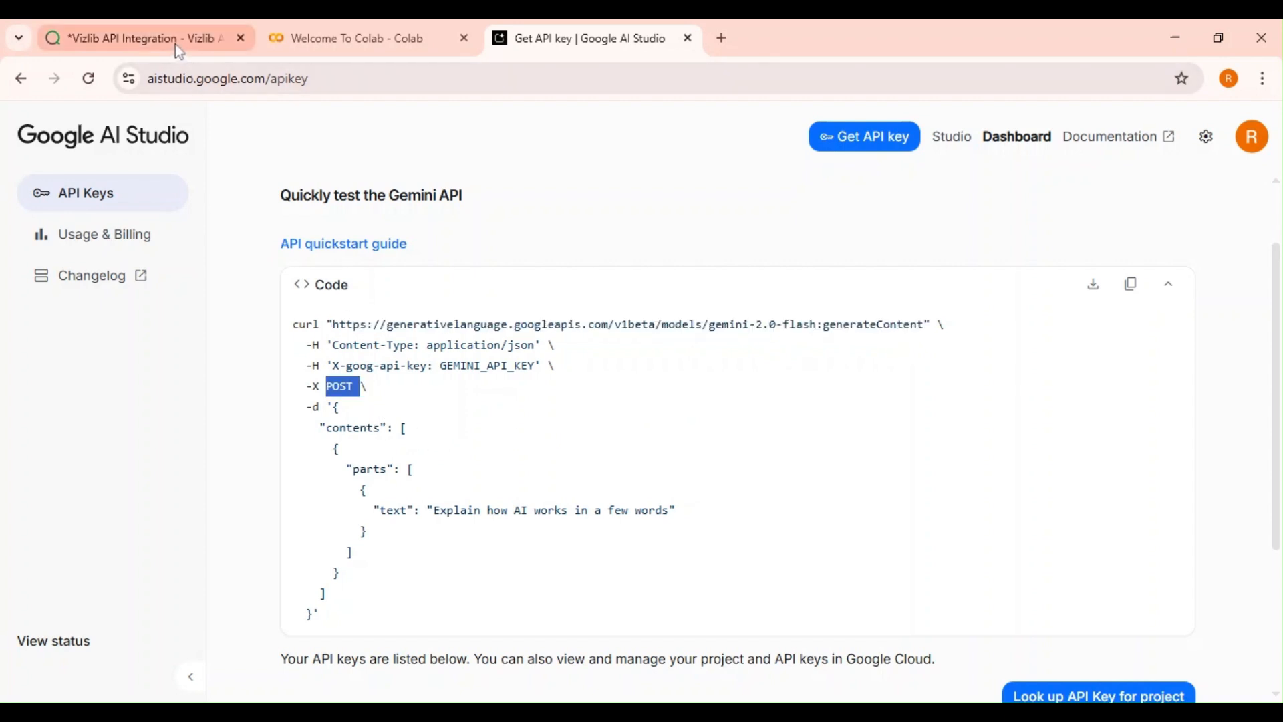
# Set the request method to POST and paste the generateContent URL as the request URL.
pyautogui.click(204, 42)
pyautogui.click(396, 250)
pyautogui.click(398, 279)
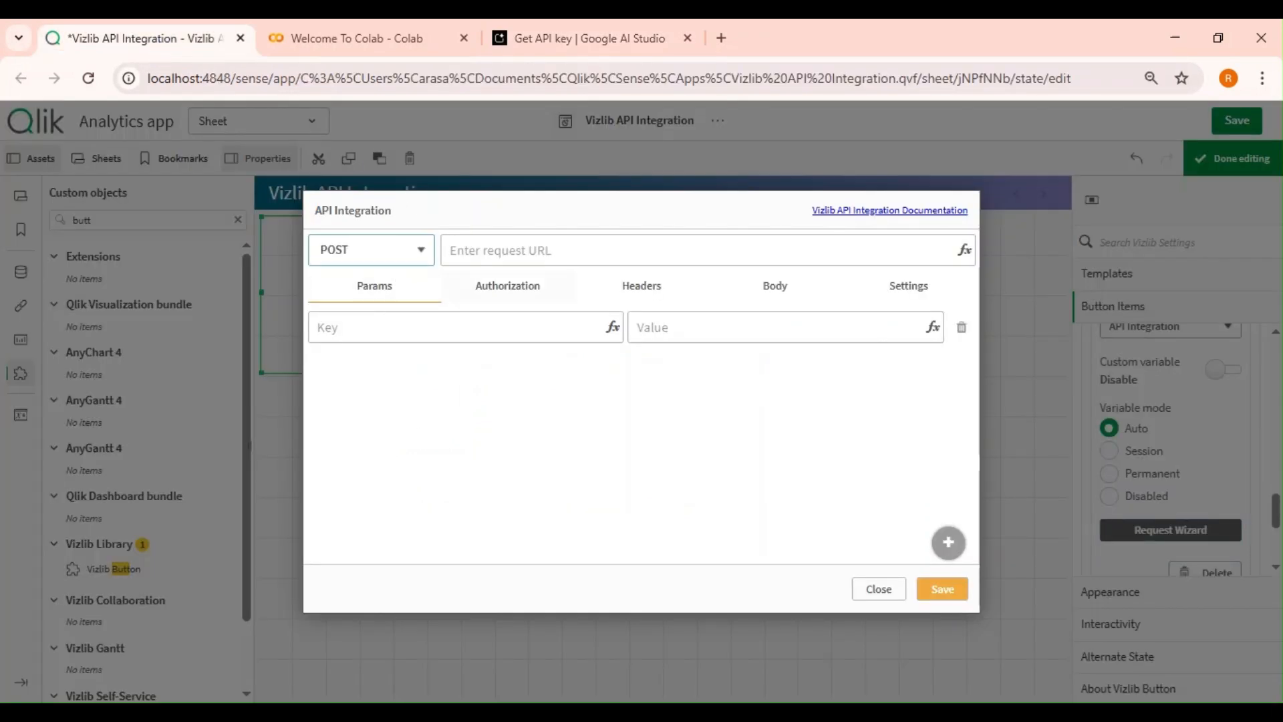
pyautogui.click(508, 251)
pyautogui.hotkey('ctrl', 'v')
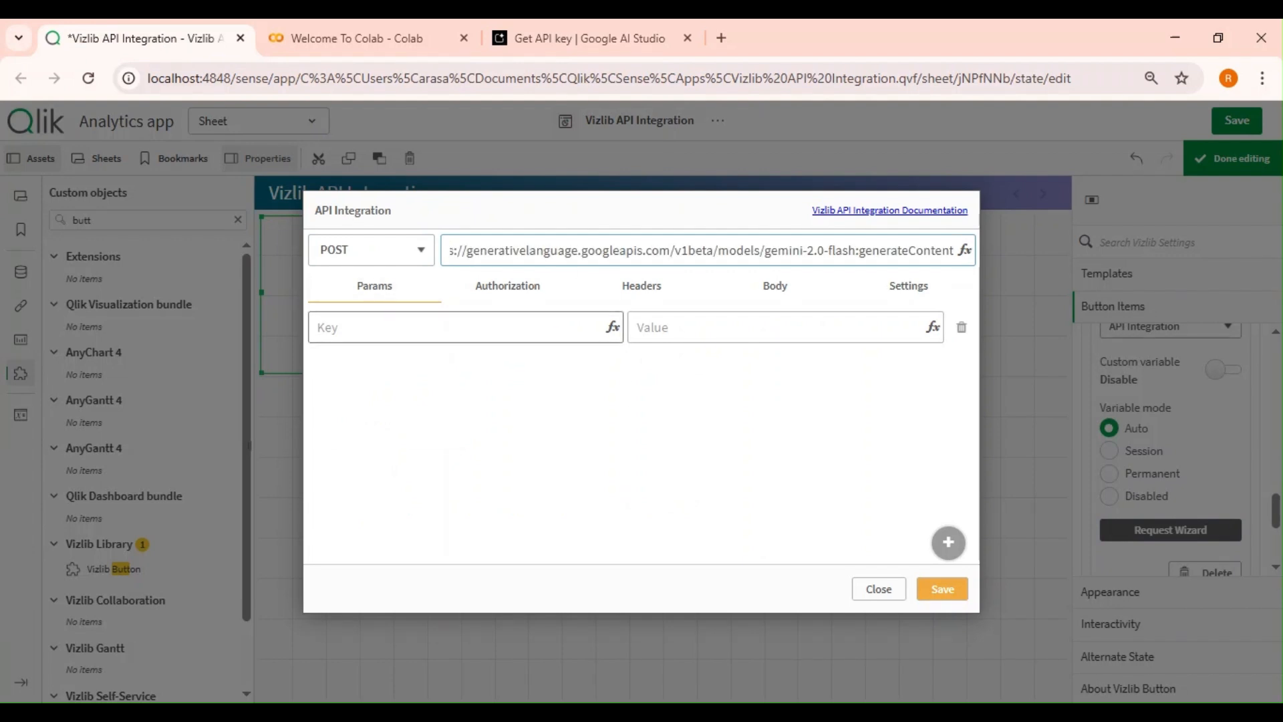
# Open the request's Headers tab and copy the Content-Type header name from the AI Studio sample.
pyautogui.click(511, 301)
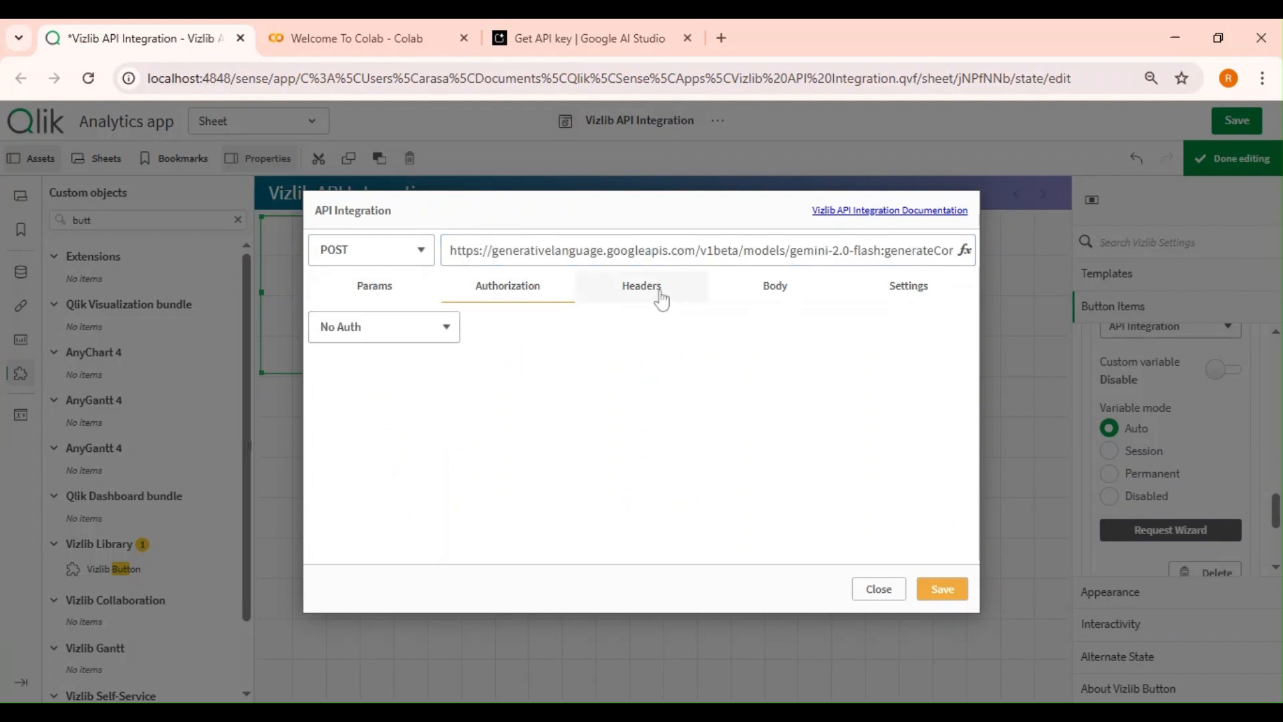
pyautogui.click(660, 299)
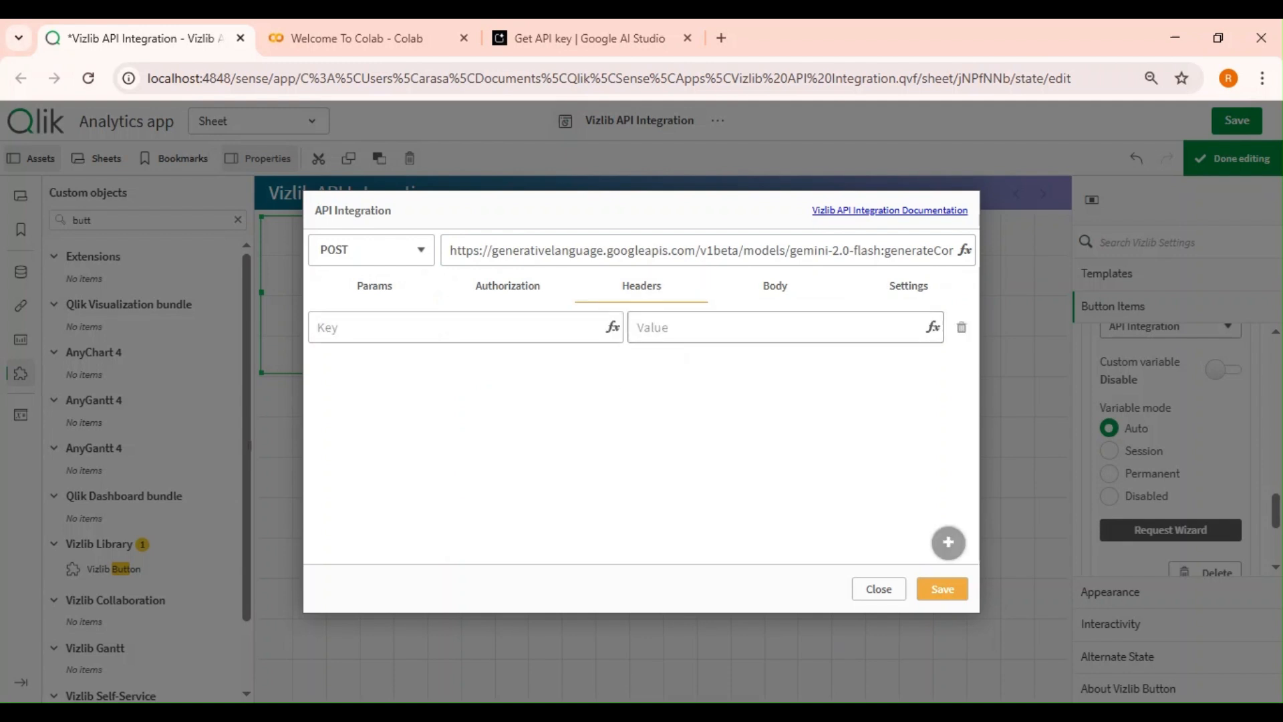
pyautogui.click(565, 28)
pyautogui.click(410, 375)
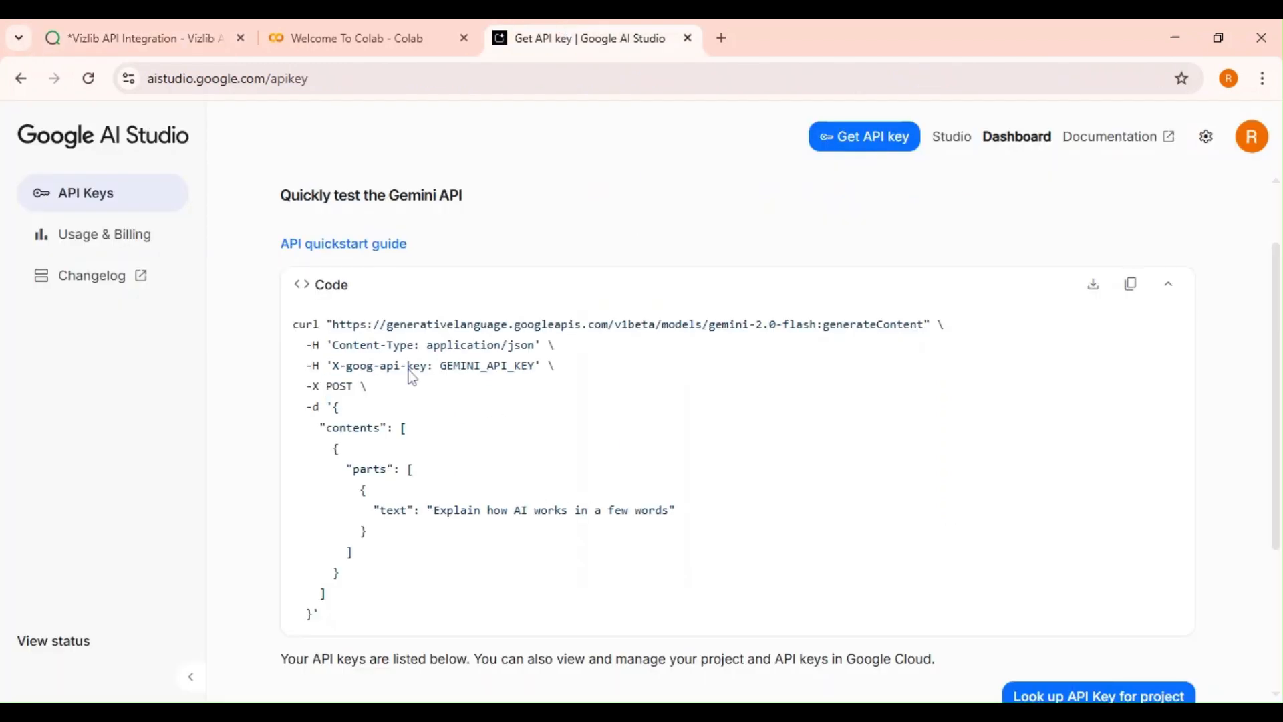
pyautogui.moveTo(307, 345); pyautogui.dragTo(415, 344)
pyautogui.hotkey('ctrl', 'c')
pyautogui.click(325, 365)
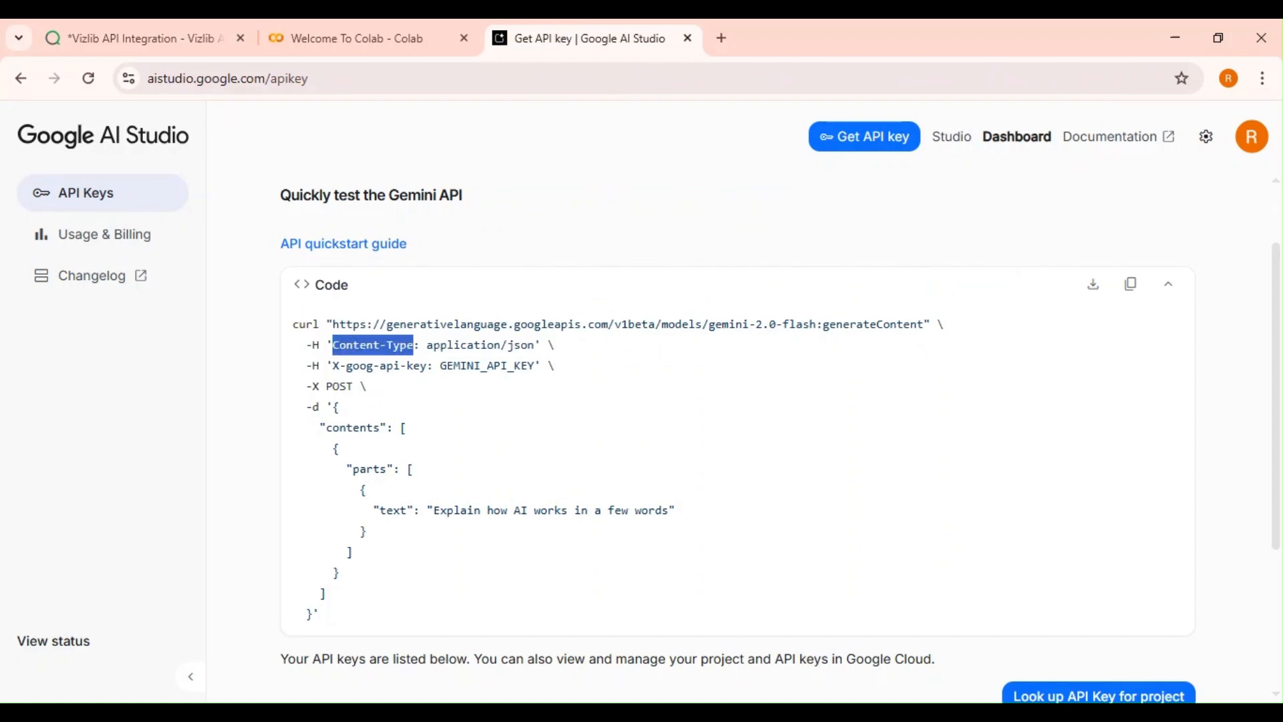
pyautogui.click(155, 39)
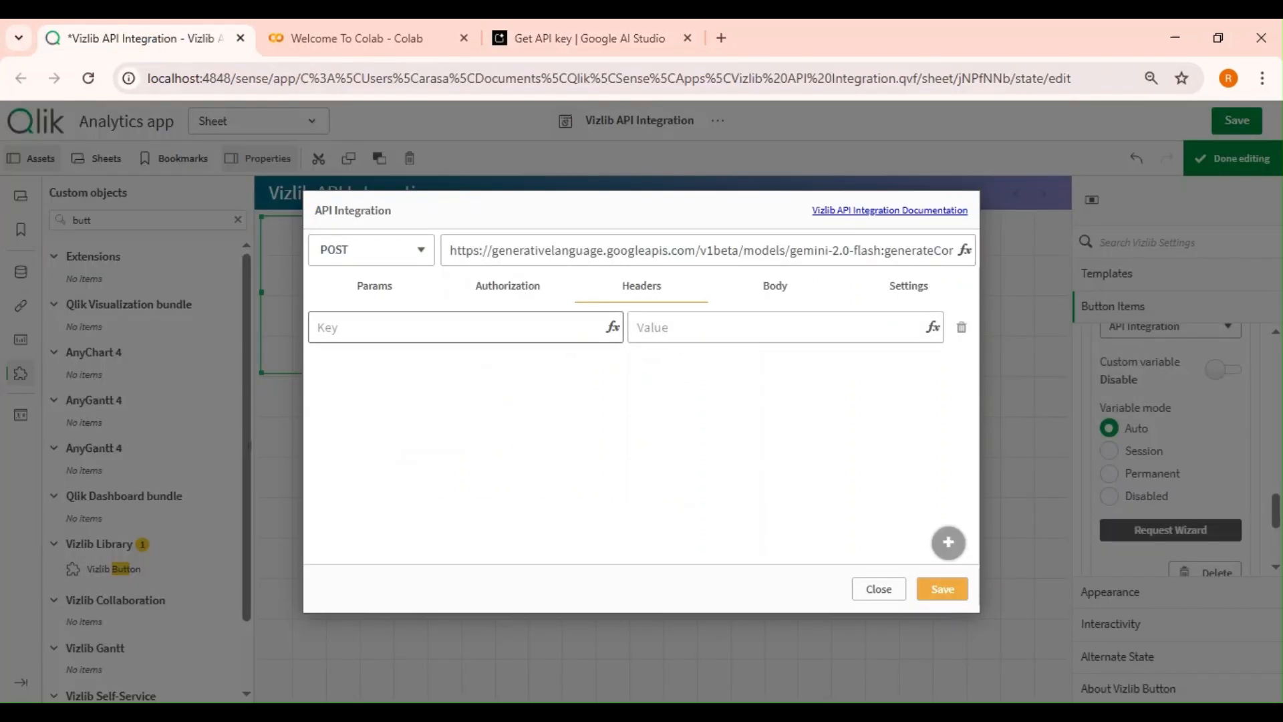
# Add a Content-Type header with the value application/json, copied from the AI Studio curl sample.
pyautogui.click(471, 327)
pyautogui.hotkey('ctrl', 'v')
pyautogui.click(610, 56)
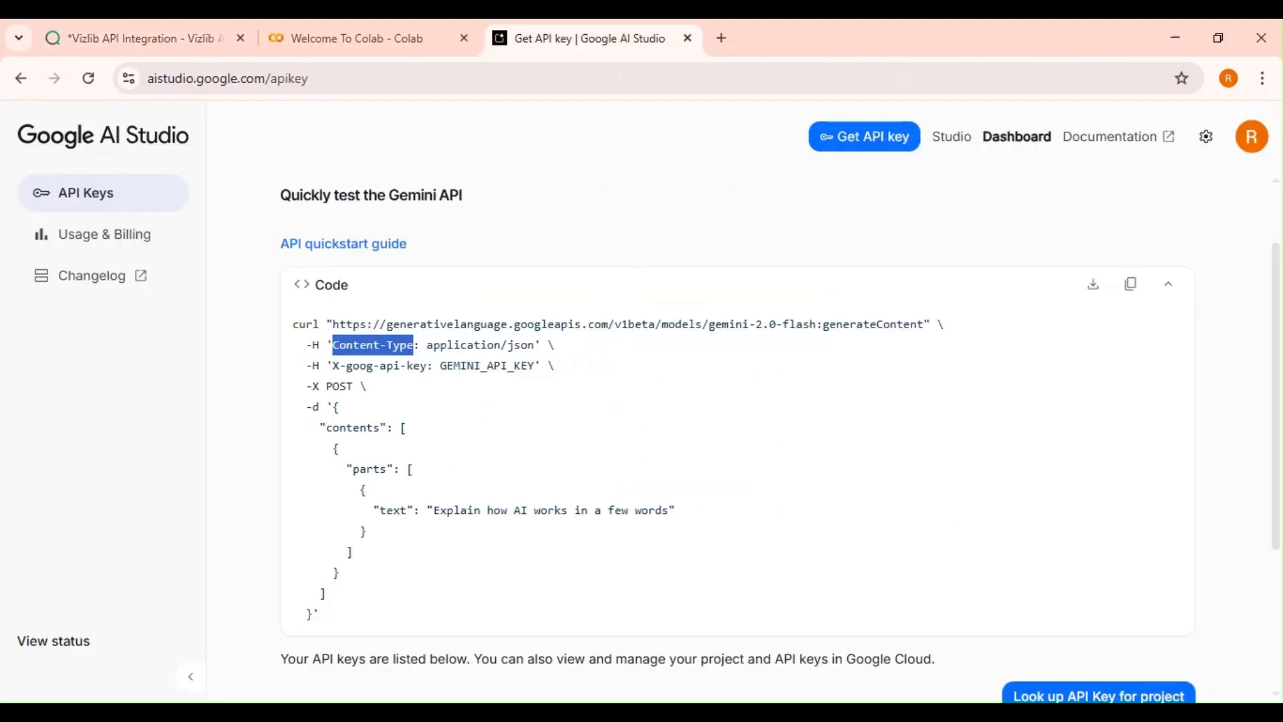
pyautogui.moveTo(426, 345); pyautogui.dragTo(533, 344)
pyautogui.hotkey('ctrl', 'c')
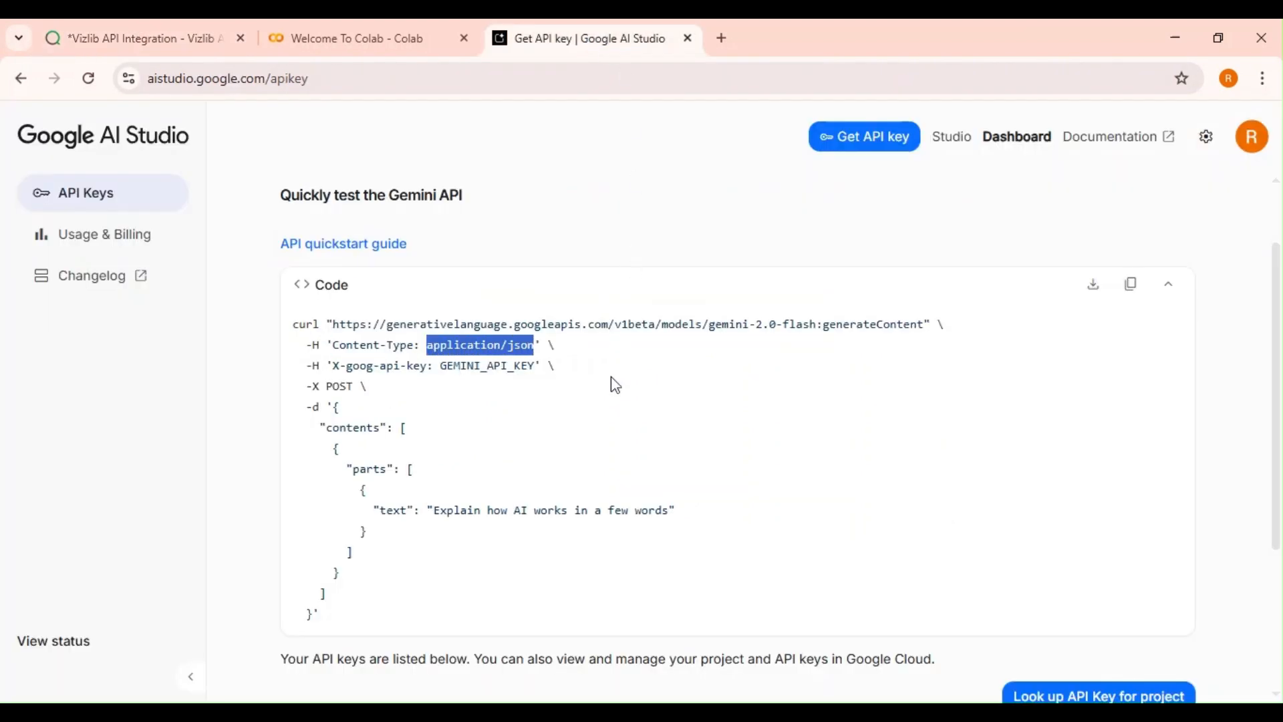
pyautogui.click(155, 38)
pyautogui.click(735, 327)
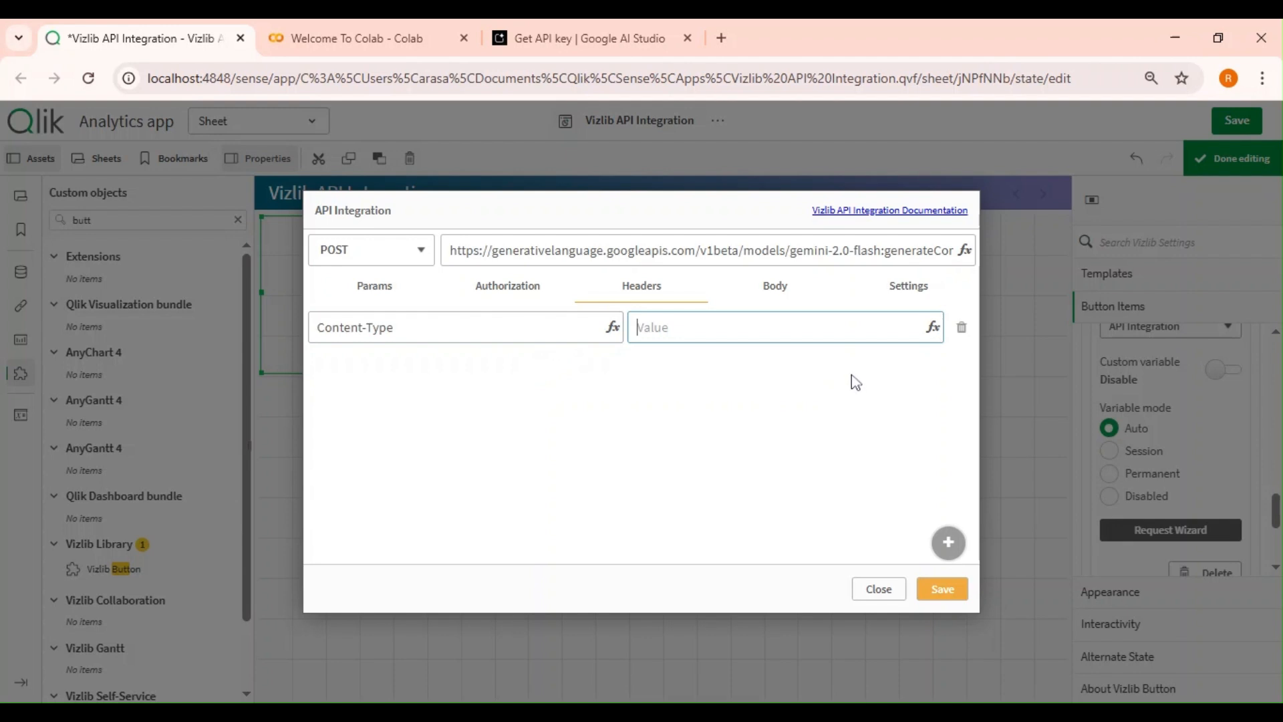
pyautogui.hotkey('ctrl', 'v')
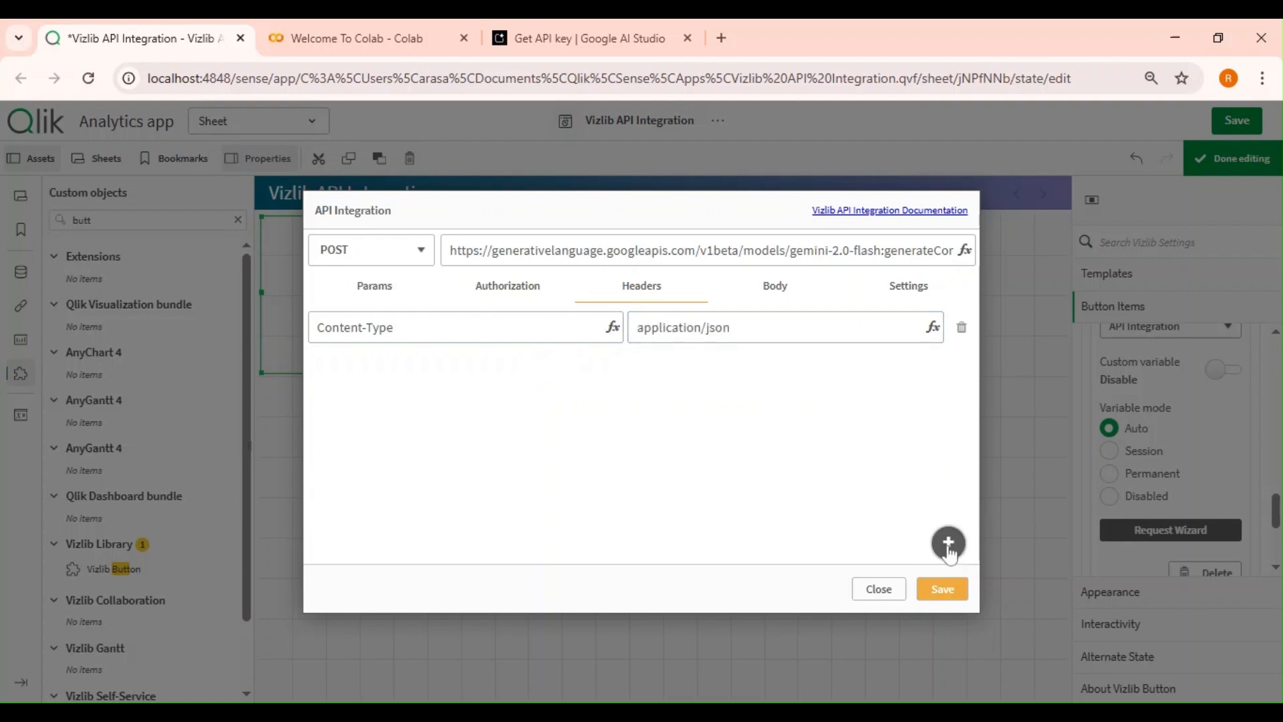
# Add a second header named X-goog-api-key, copied from the sample, and paste the API key as its value.
pyautogui.click(948, 542)
pyautogui.click(551, 42)
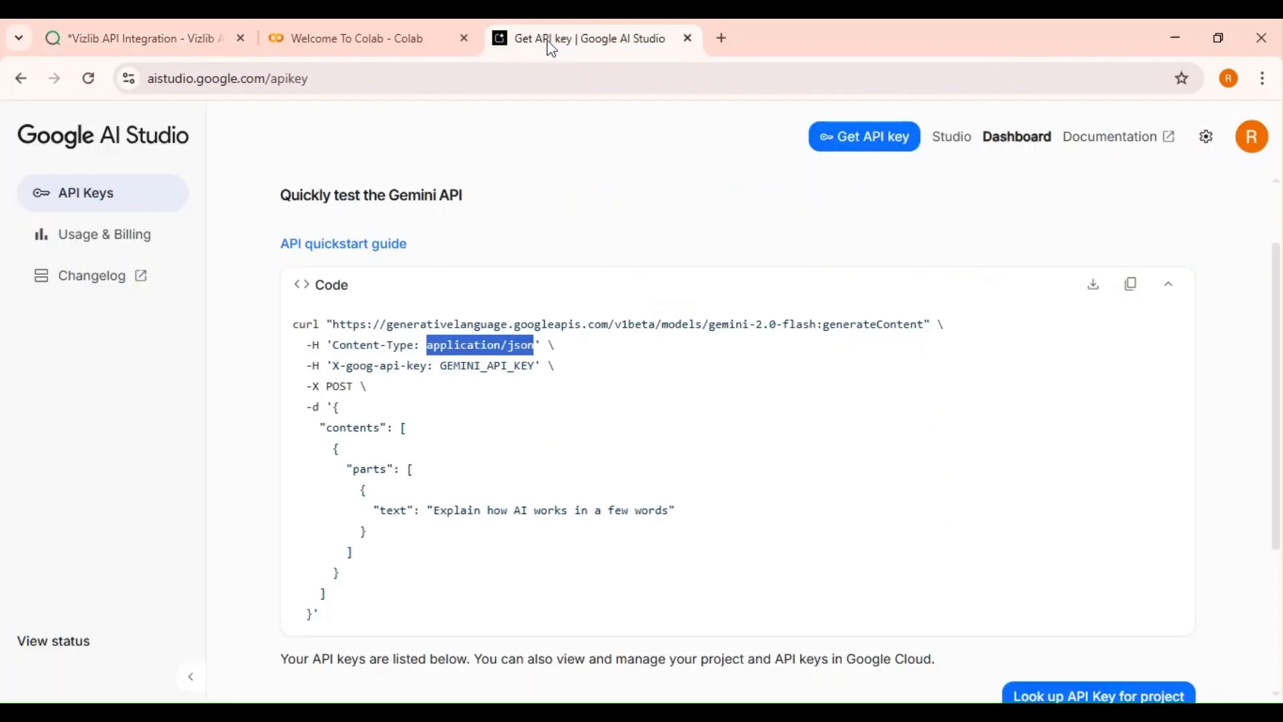
pyautogui.moveTo(332, 365); pyautogui.dragTo(421, 365)
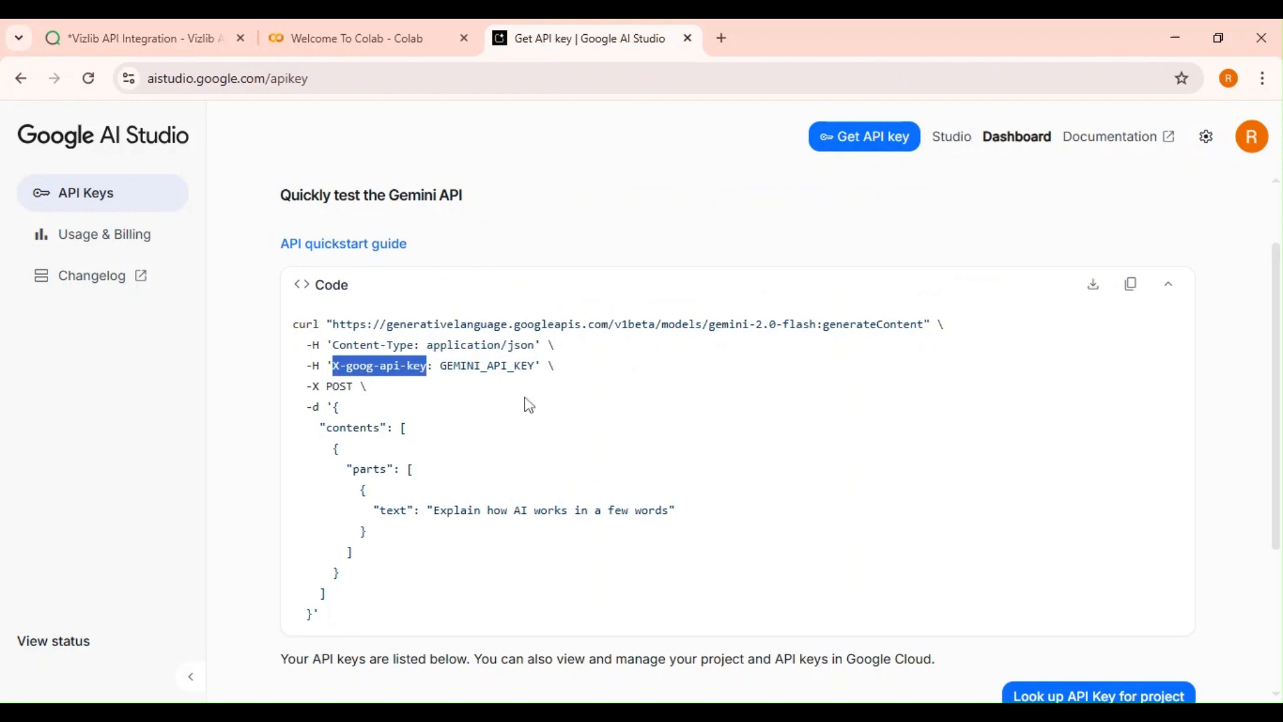
pyautogui.click(143, 40)
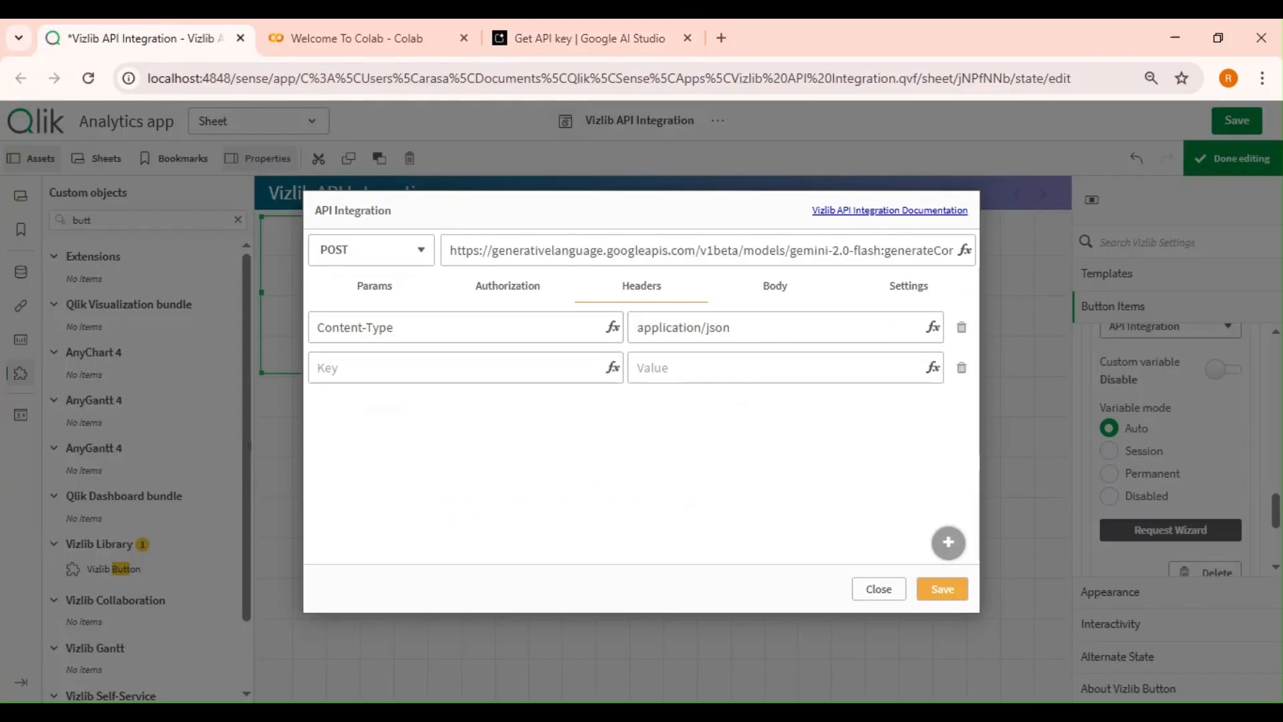
pyautogui.click(441, 367)
pyautogui.hotkey('ctrl', 'v')
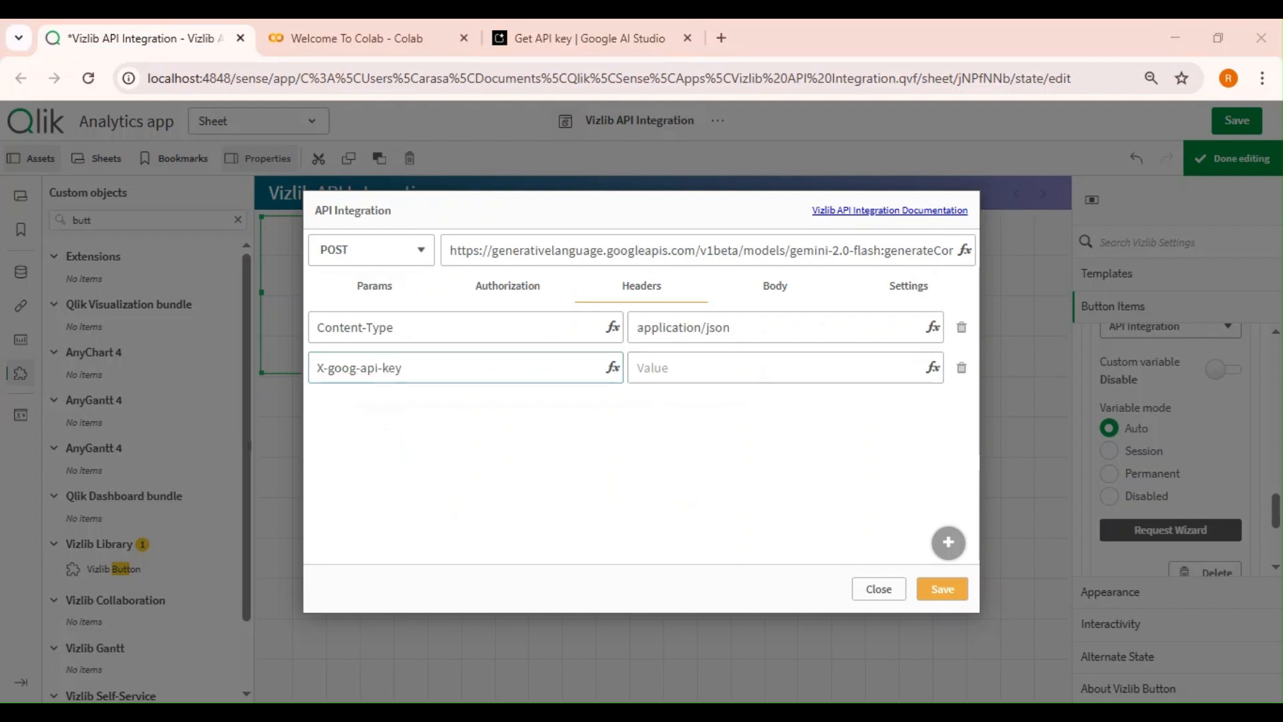
pyautogui.click(693, 369)
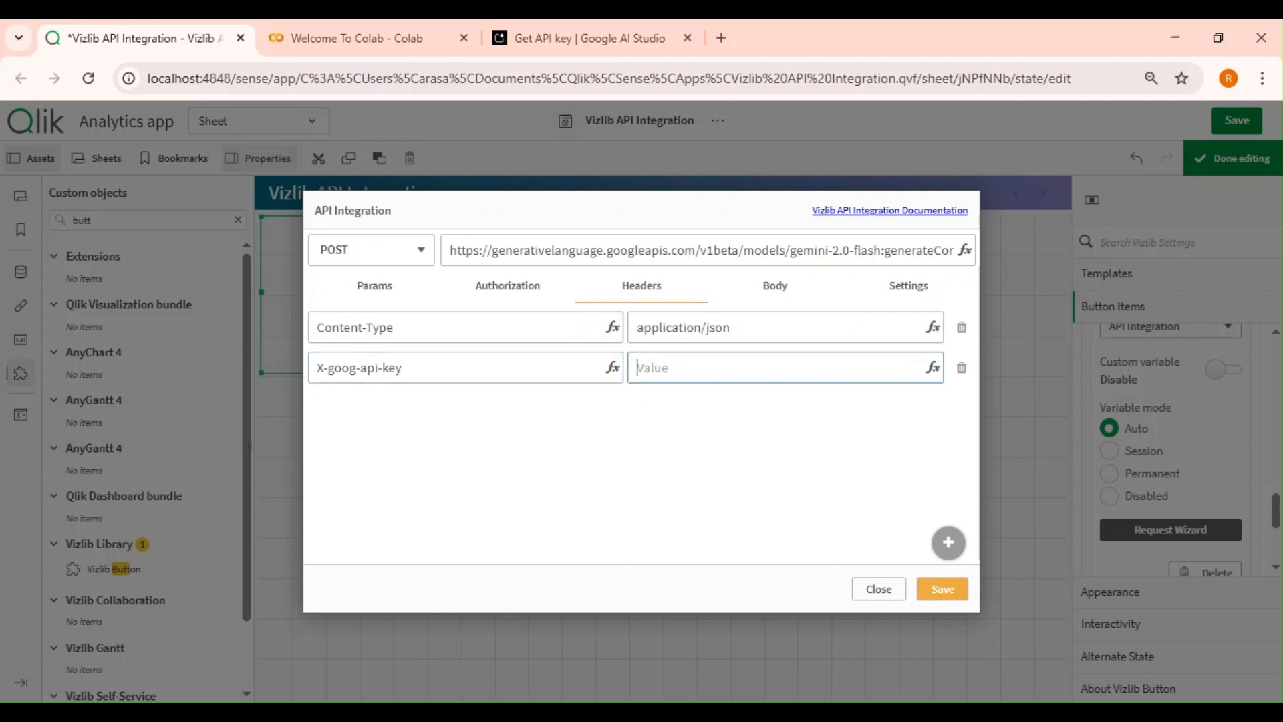
pyautogui.hotkey('ctrl', 'v')
# Copy the sample's JSON contents payload from AI Studio and paste it into the request Body.
pyautogui.click(775, 285)
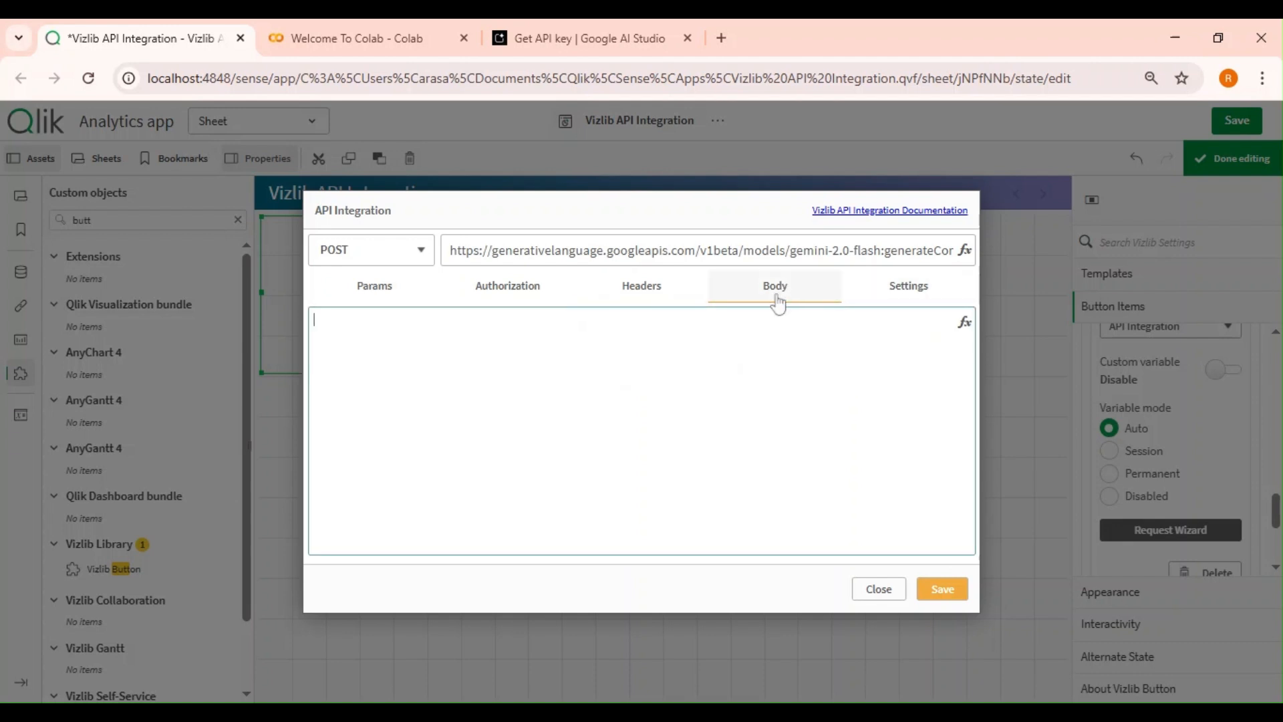
pyautogui.click(581, 42)
pyautogui.click(492, 485)
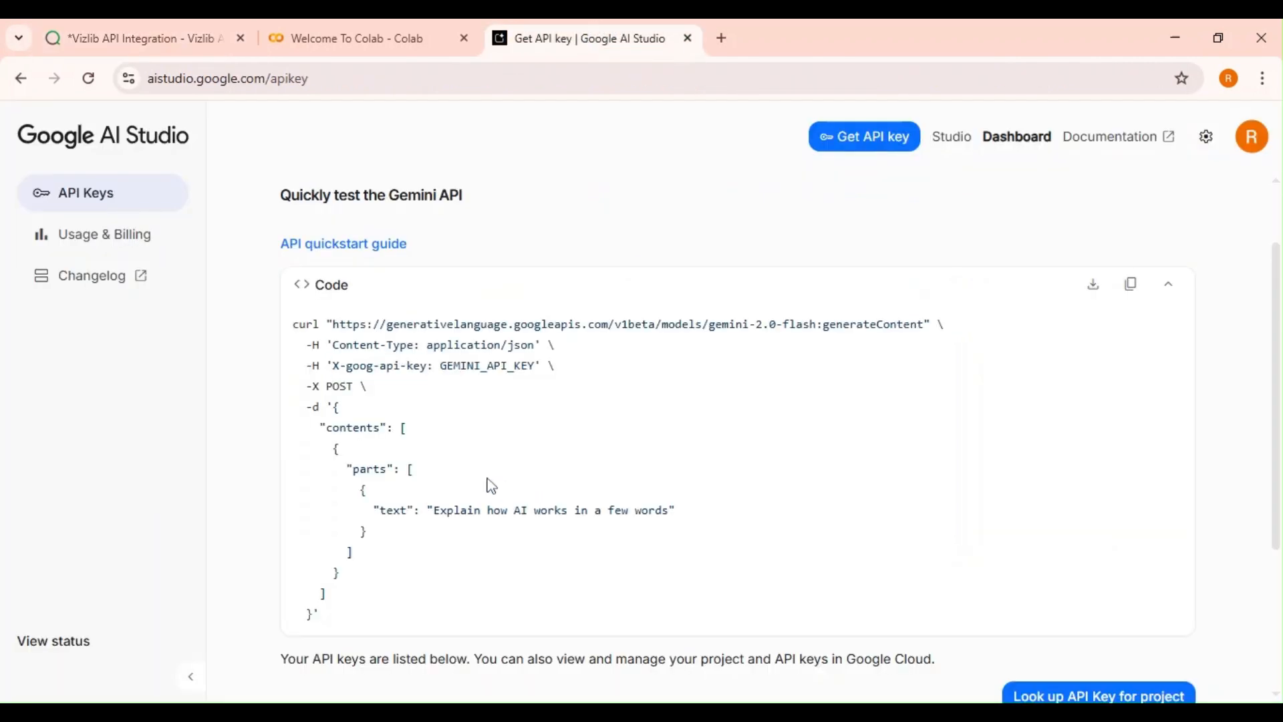
pyautogui.moveTo(306, 407); pyautogui.dragTo(332, 615)
pyautogui.hotkey('ctrl', 'c')
pyautogui.click(372, 410)
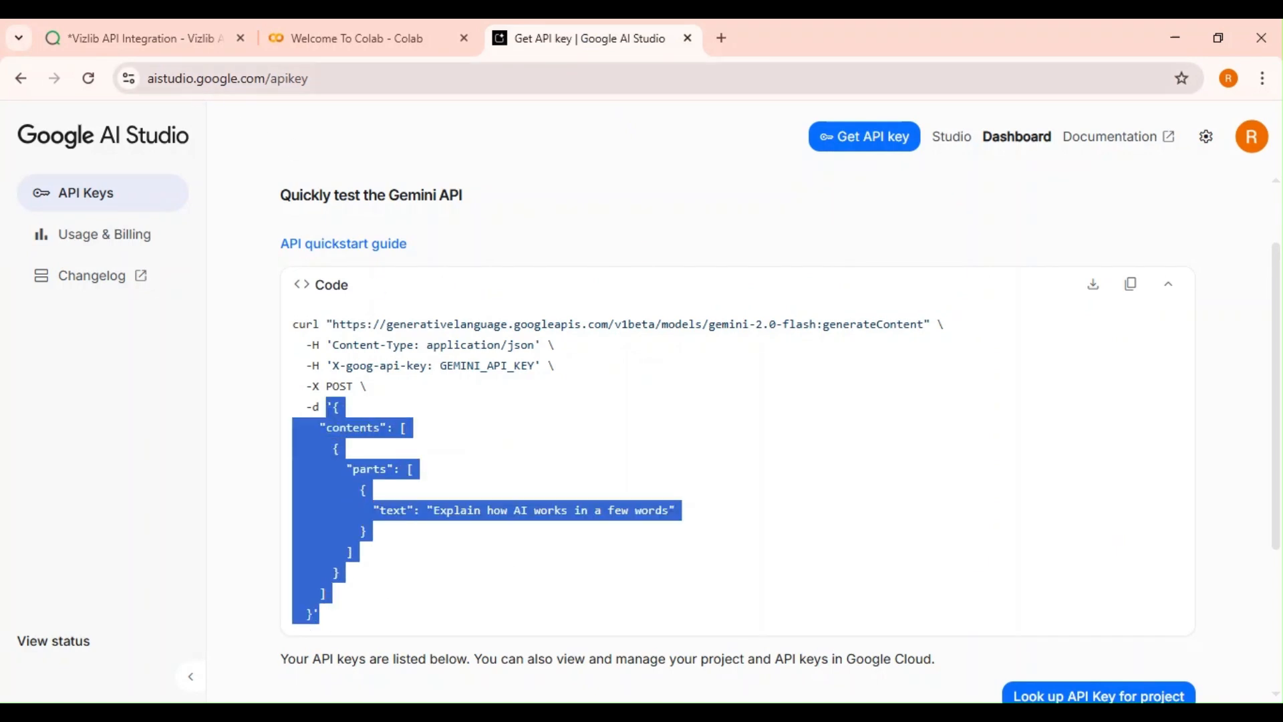
pyautogui.click(159, 48)
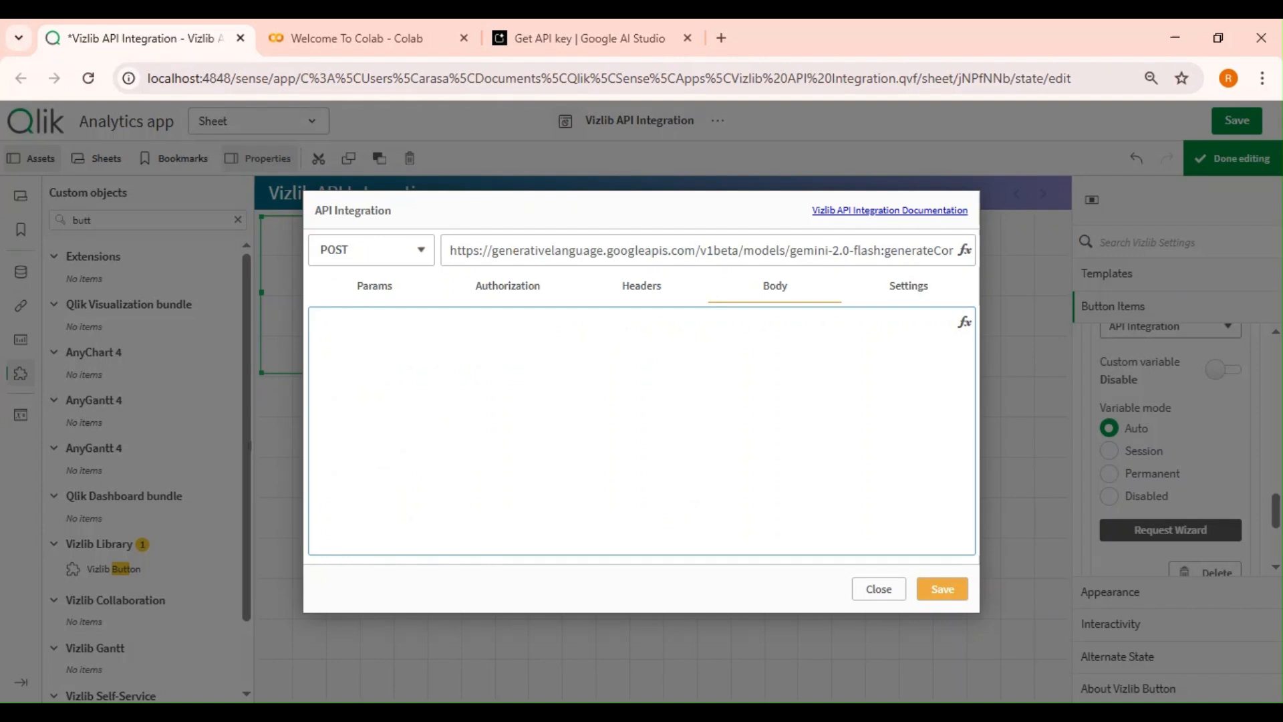
pyautogui.hotkey('ctrl', 'v')
# Turn the request body into an expression by prefixing it with an equals sign in the expression editor.
pyautogui.click(942, 326)
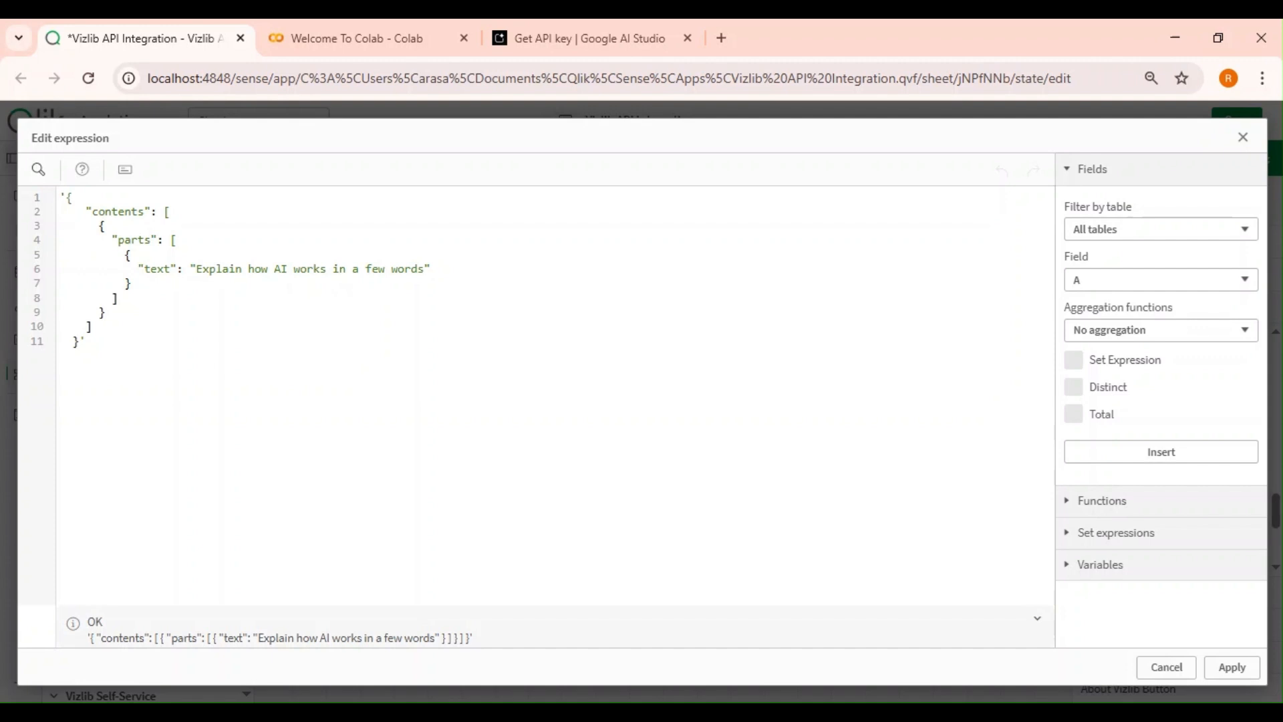
pyautogui.write('=')
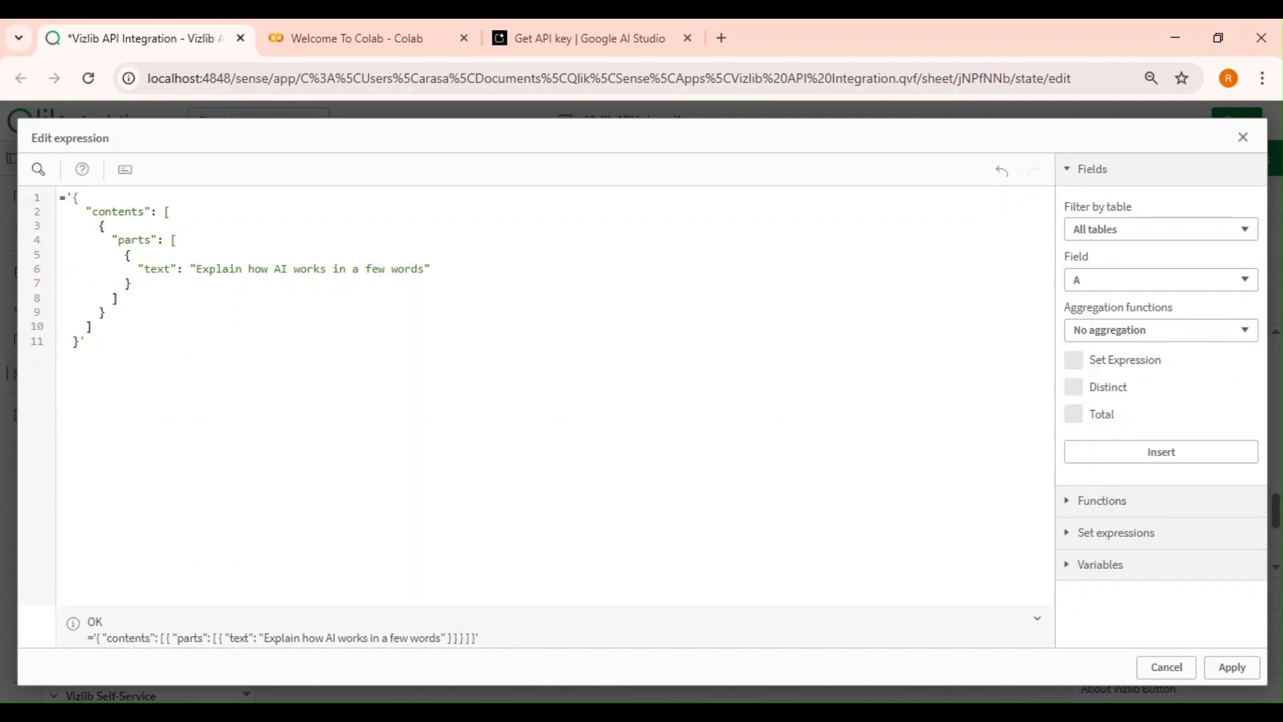
pyautogui.click(1226, 668)
pyautogui.click(366, 412)
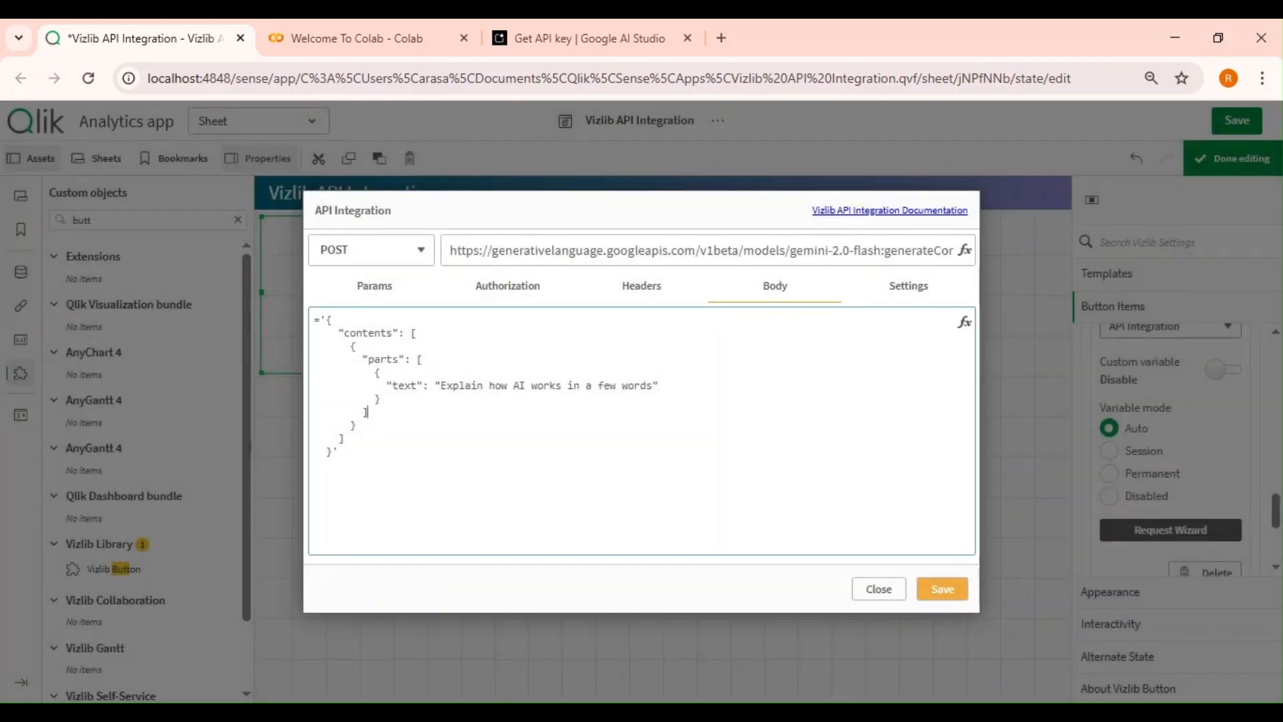
# Review the Json response type in the request Settings and save the request.
pyautogui.click(905, 286)
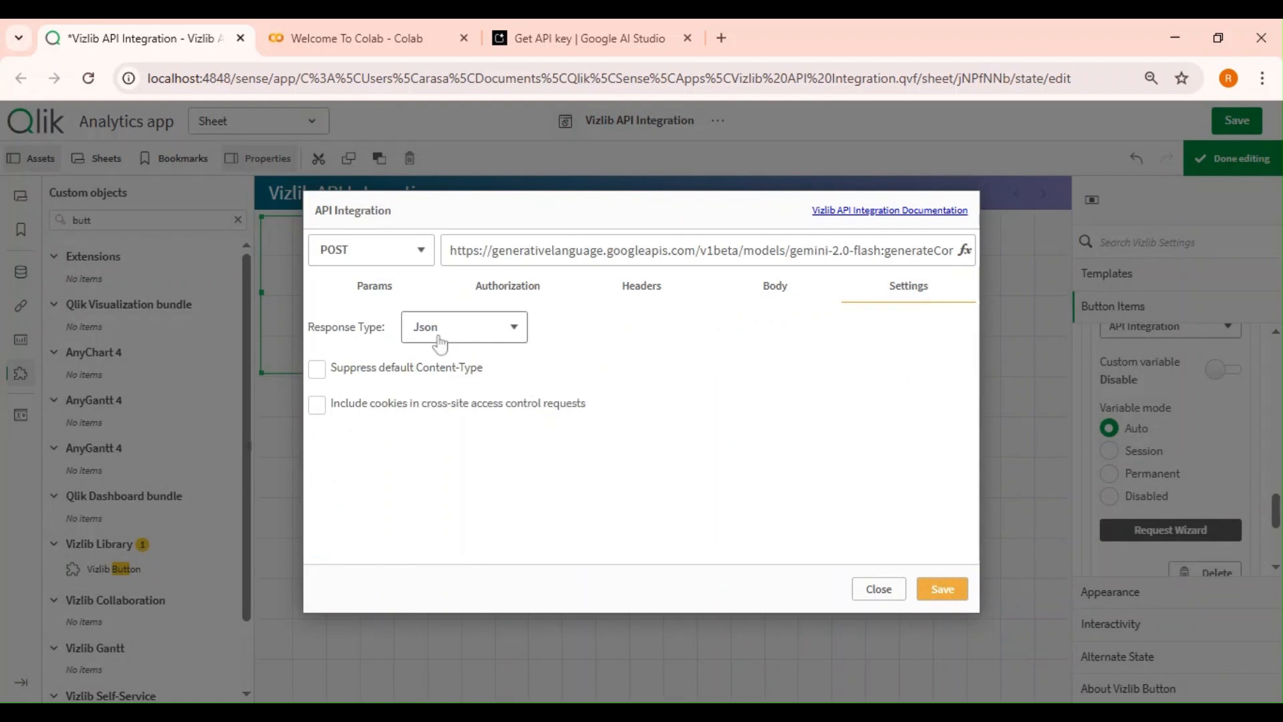
pyautogui.click(949, 597)
# Finish editing the sheet and save the app.
pyautogui.click(1249, 159)
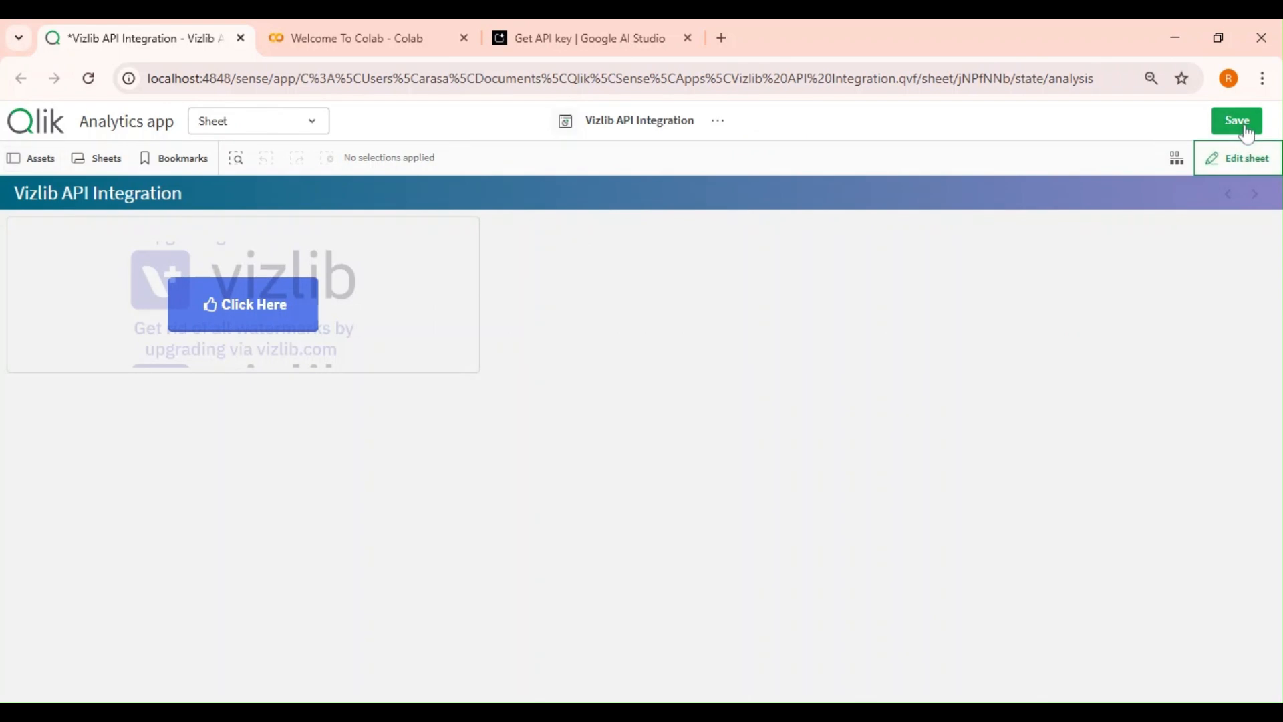
pyautogui.click(1245, 129)
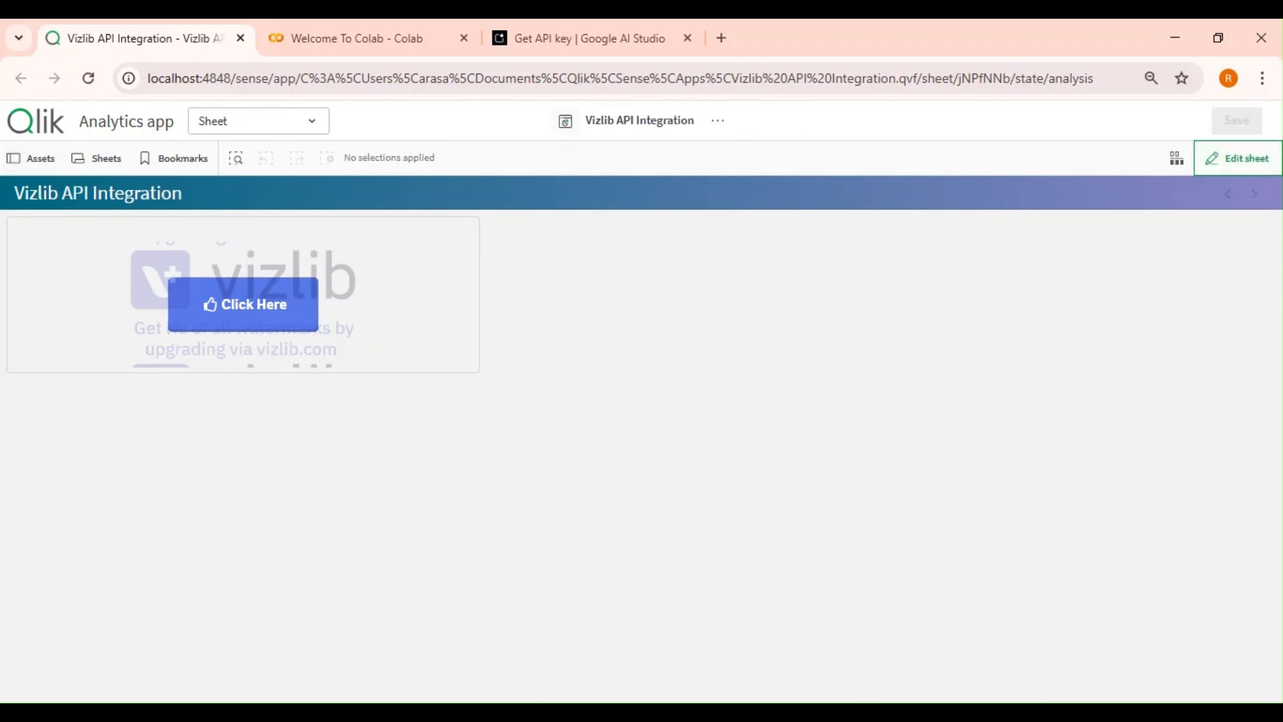
# Reopen the request body expression and change the prompt text to "Explain REST API in 50 Words", then save the request.
pyautogui.click(1254, 169)
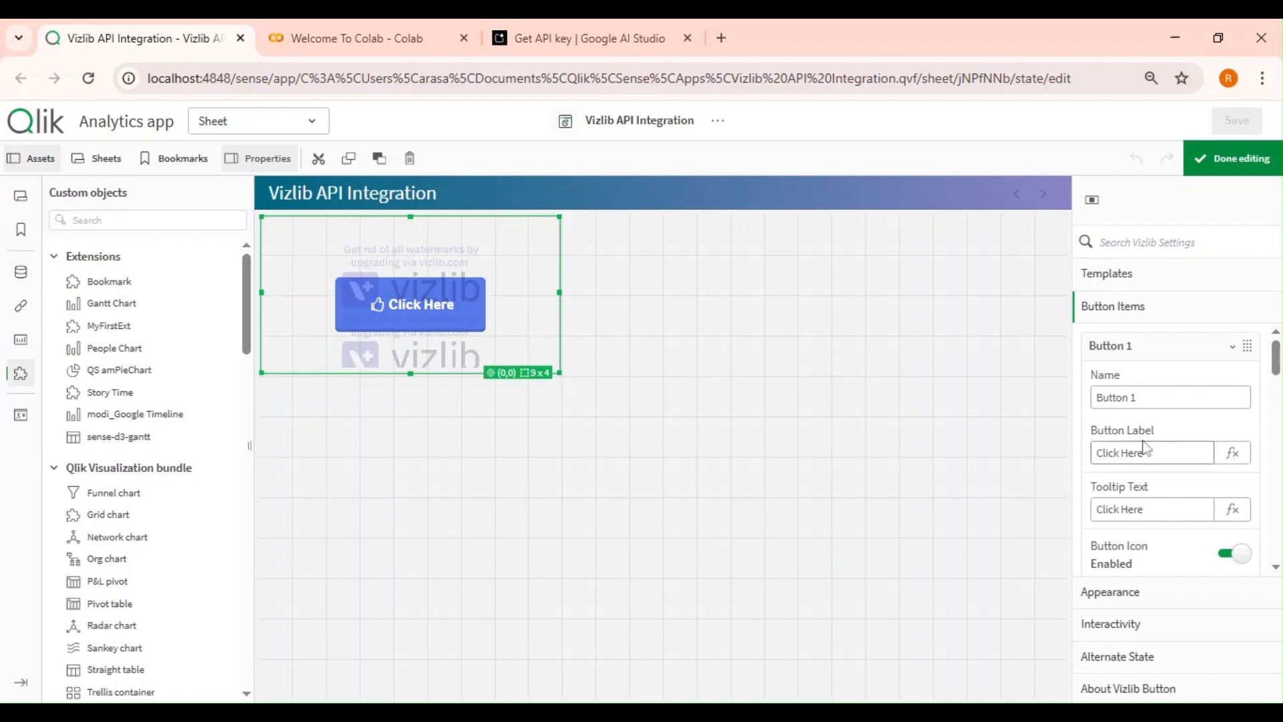
pyautogui.scroll(-10, 1236, 444)
pyautogui.scroll(-5, 1236, 444)
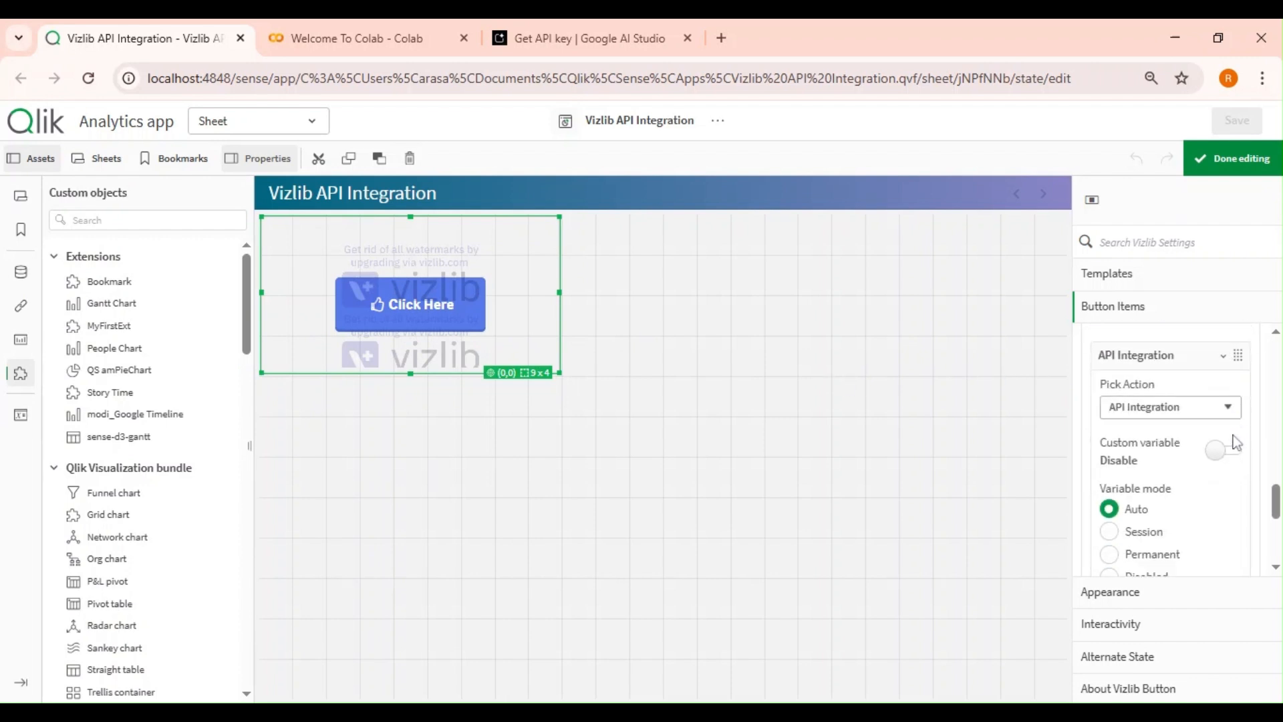
pyautogui.scroll(1, 1170, 454)
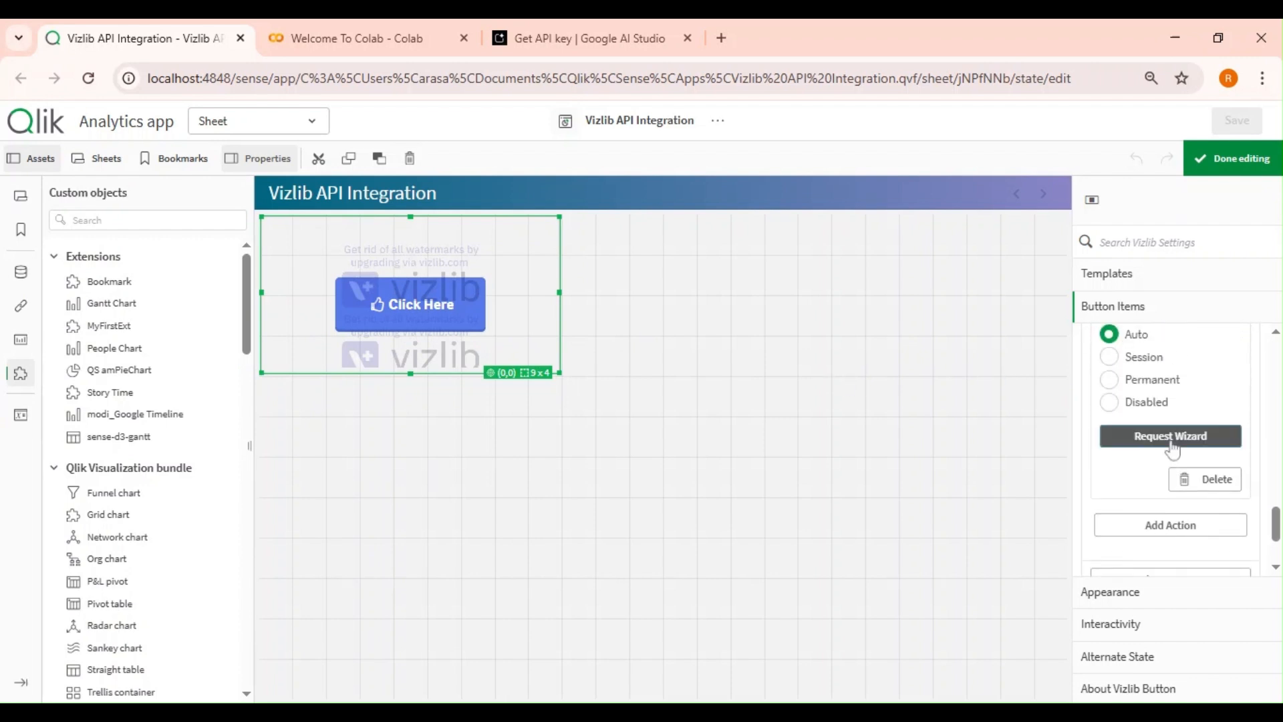
pyautogui.click(1169, 441)
pyautogui.click(775, 285)
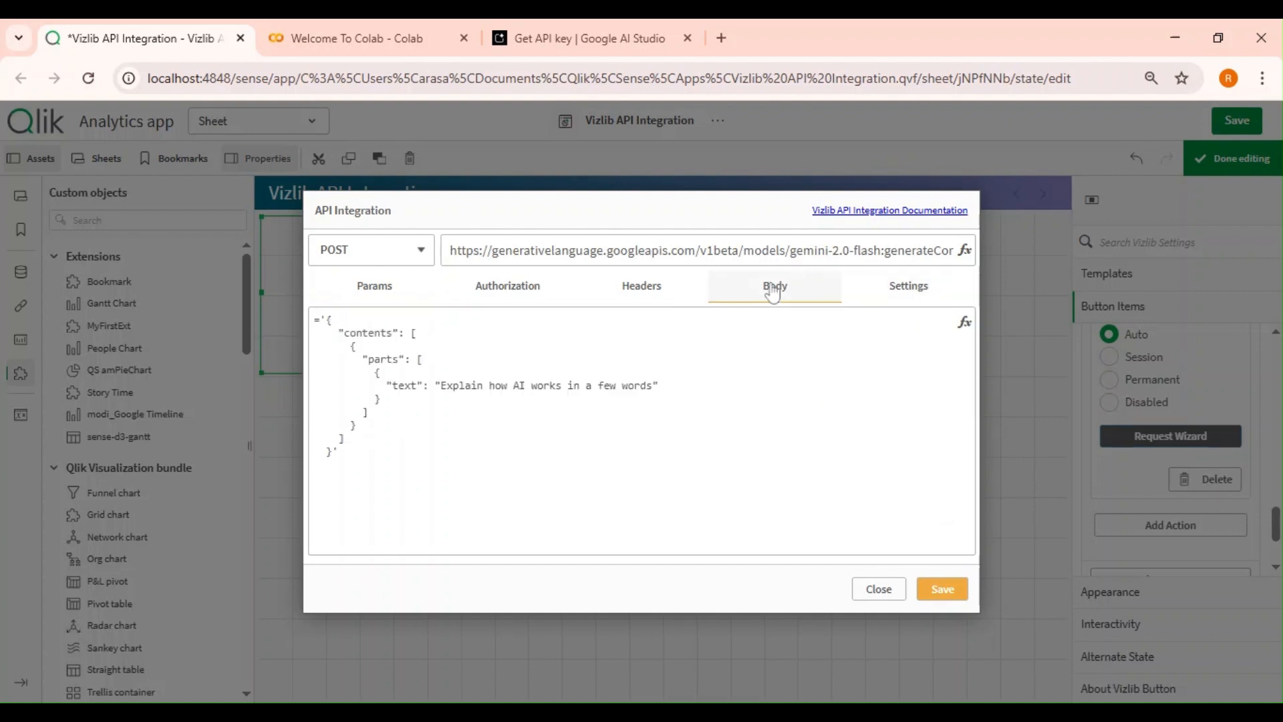
pyautogui.click(965, 327)
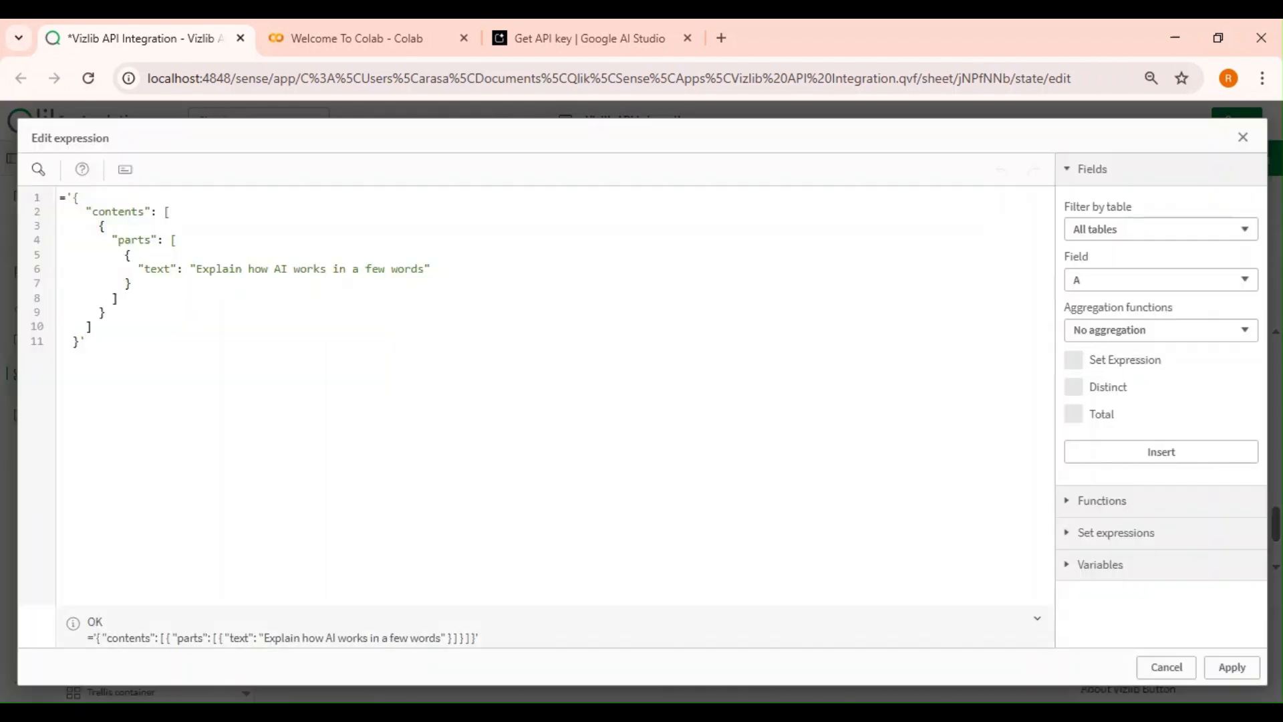
pyautogui.moveTo(424, 268); pyautogui.dragTo(214, 268)
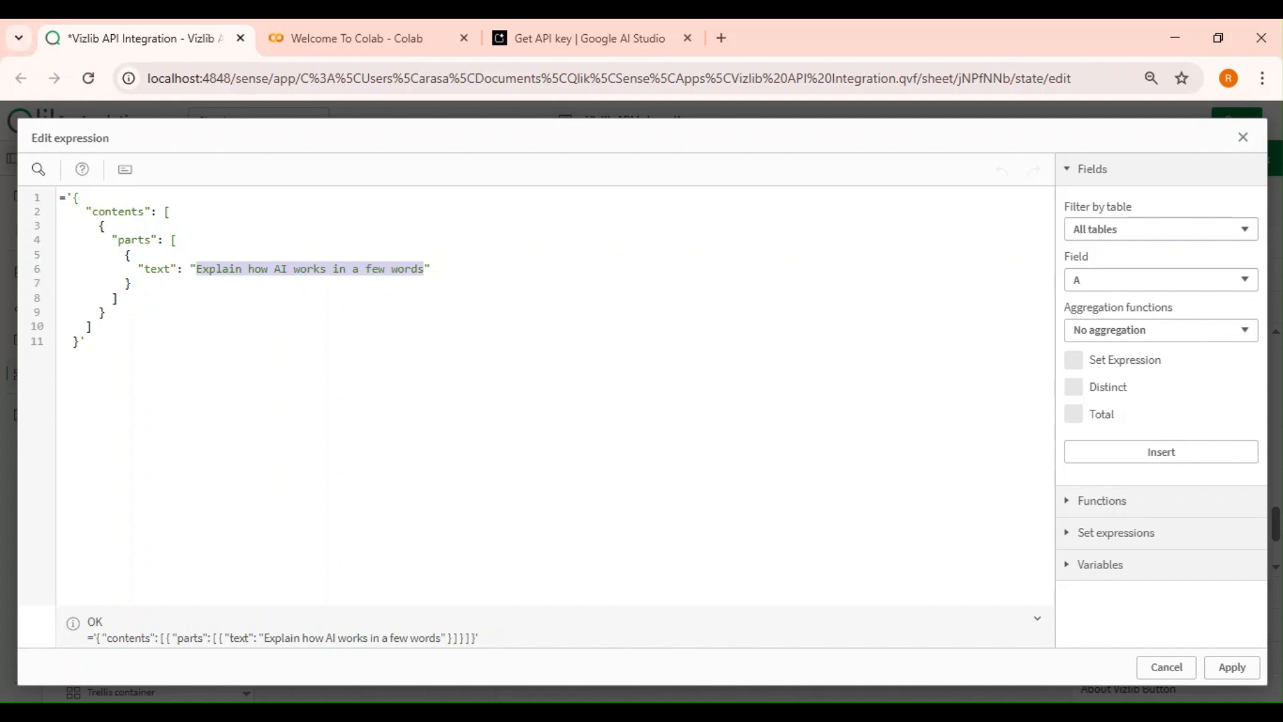
pyautogui.write('Explain')
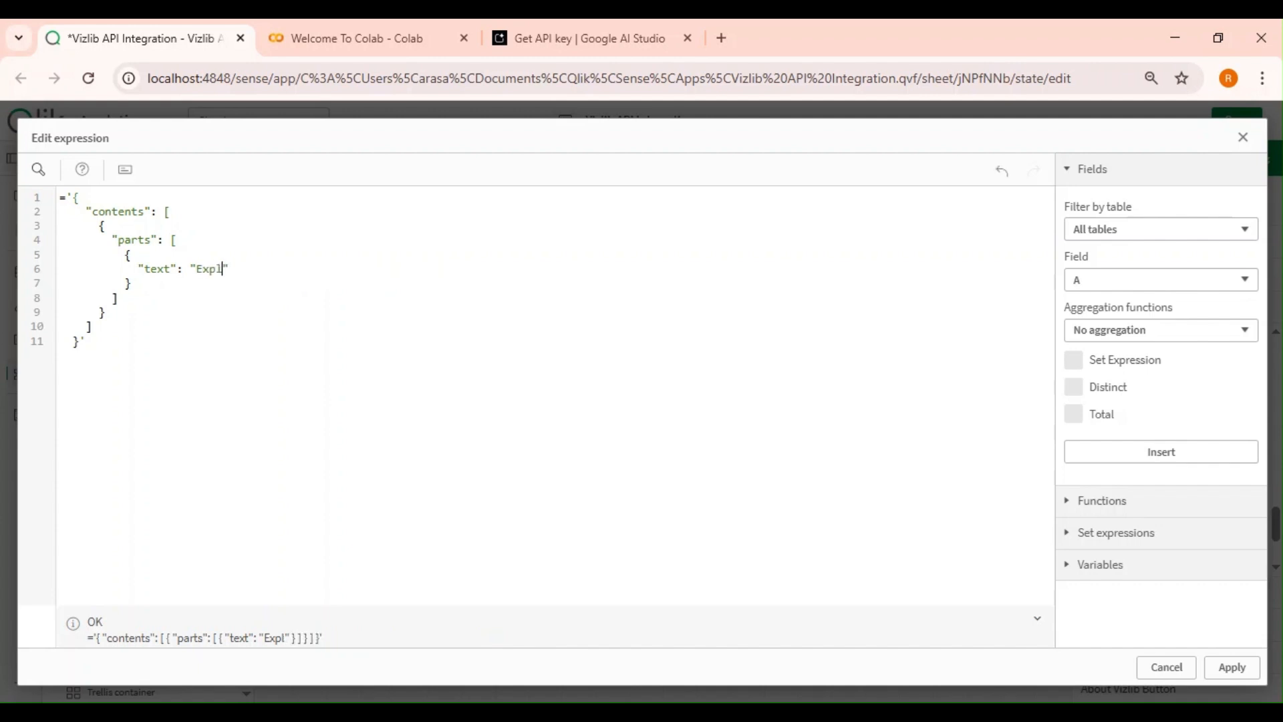
pyautogui.write('ST API in')
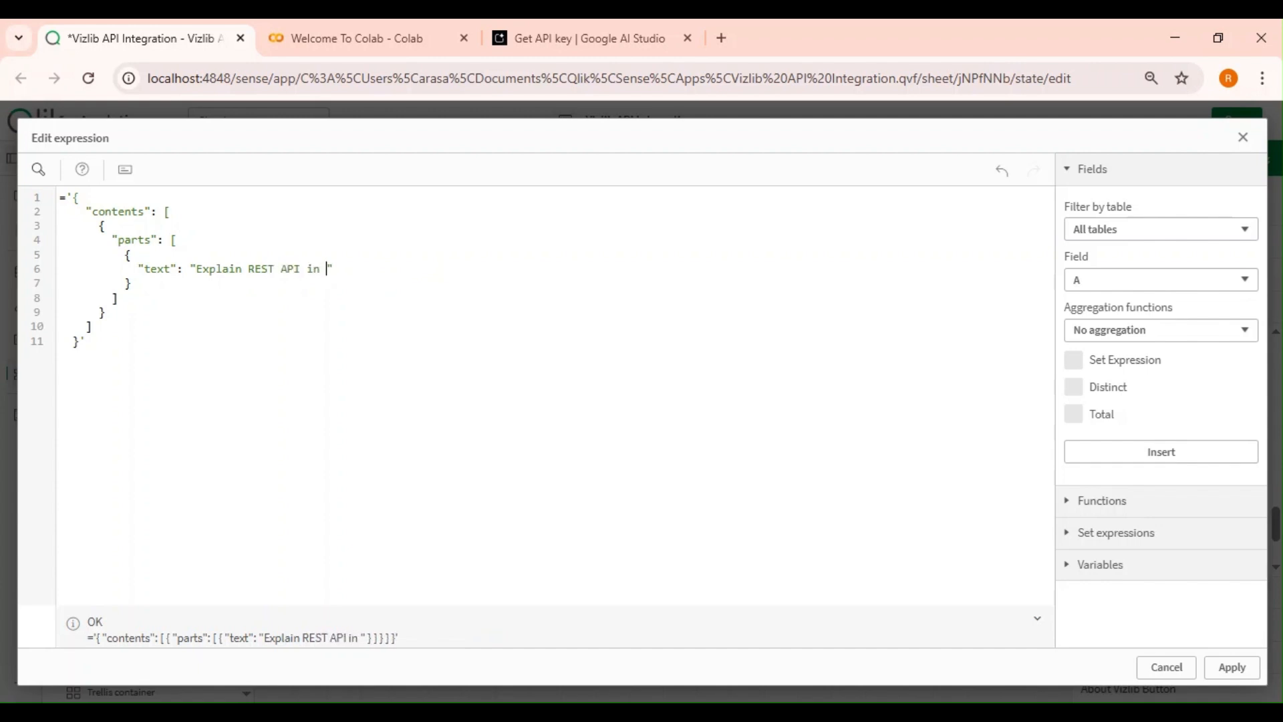
pyautogui.write(' 50 Words')
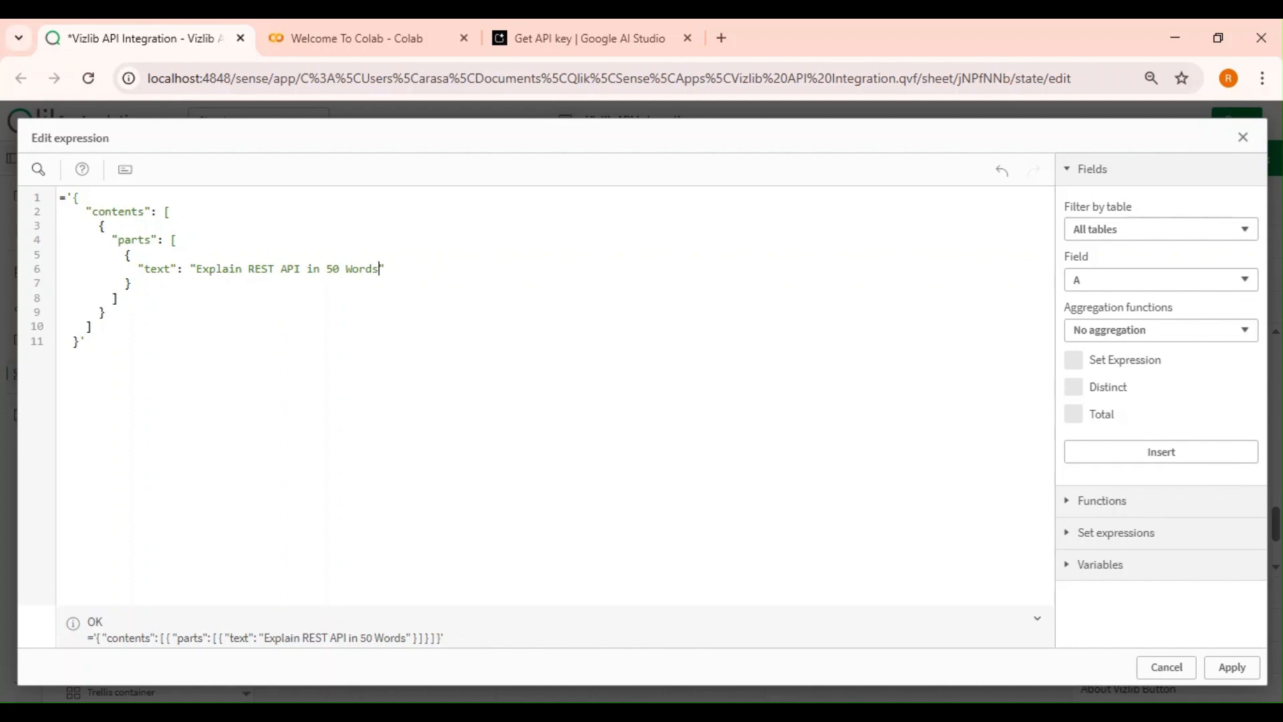
pyautogui.moveTo(203, 268); pyautogui.dragTo(379, 268)
pyautogui.click(387, 269)
pyautogui.click(1231, 666)
pyautogui.click(942, 588)
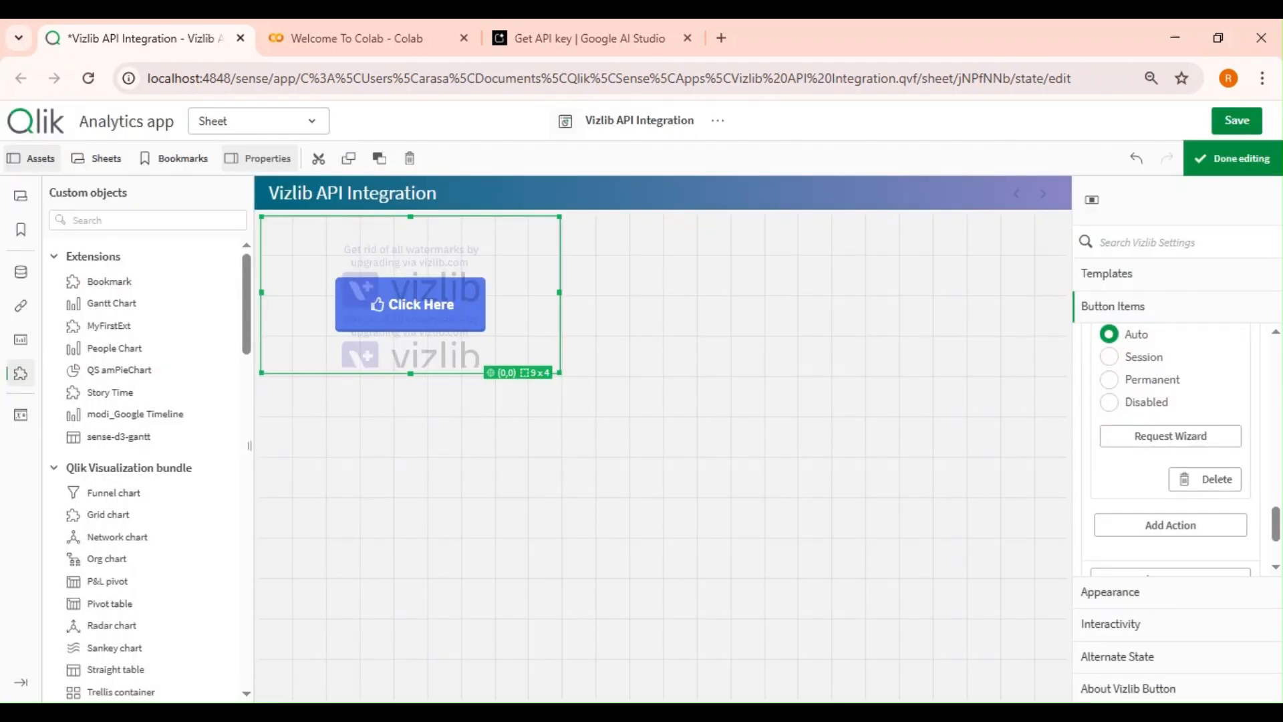
# Save the app and leave sheet editing.
pyautogui.click(973, 281)
pyautogui.click(1234, 158)
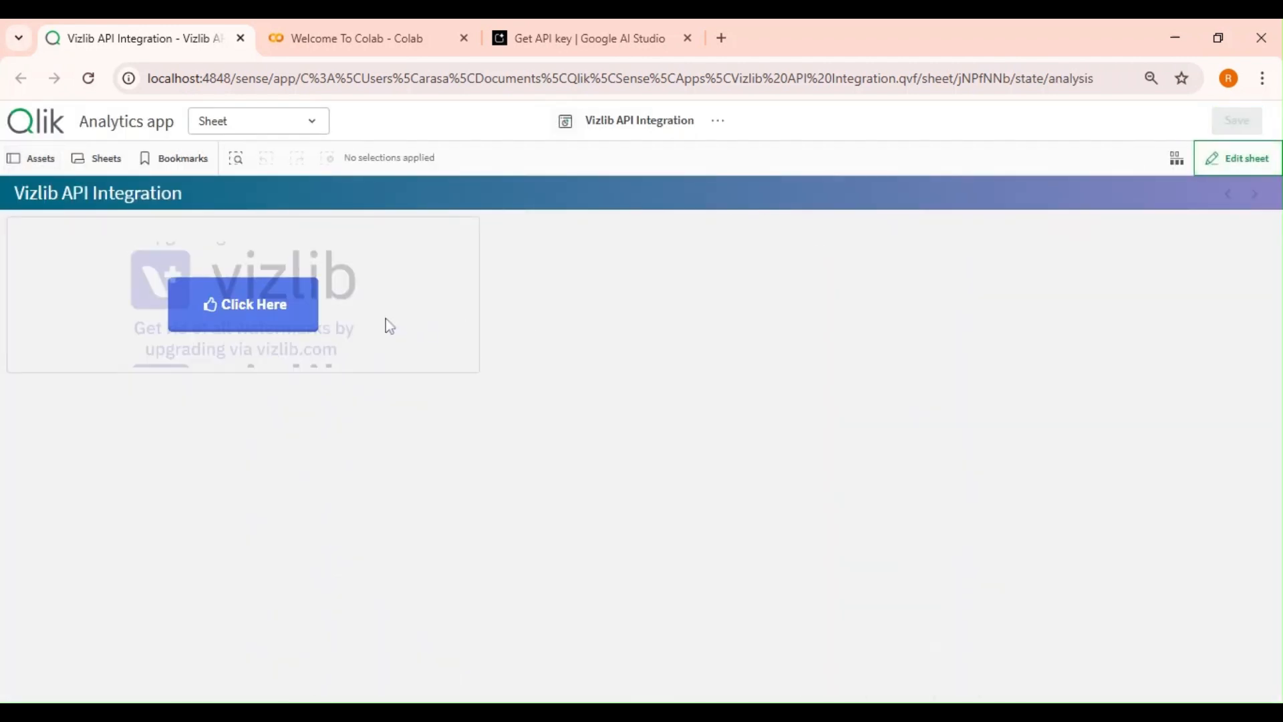
# Reopen sheet editing and inspect the button's API Integration action properties.
pyautogui.click(1217, 163)
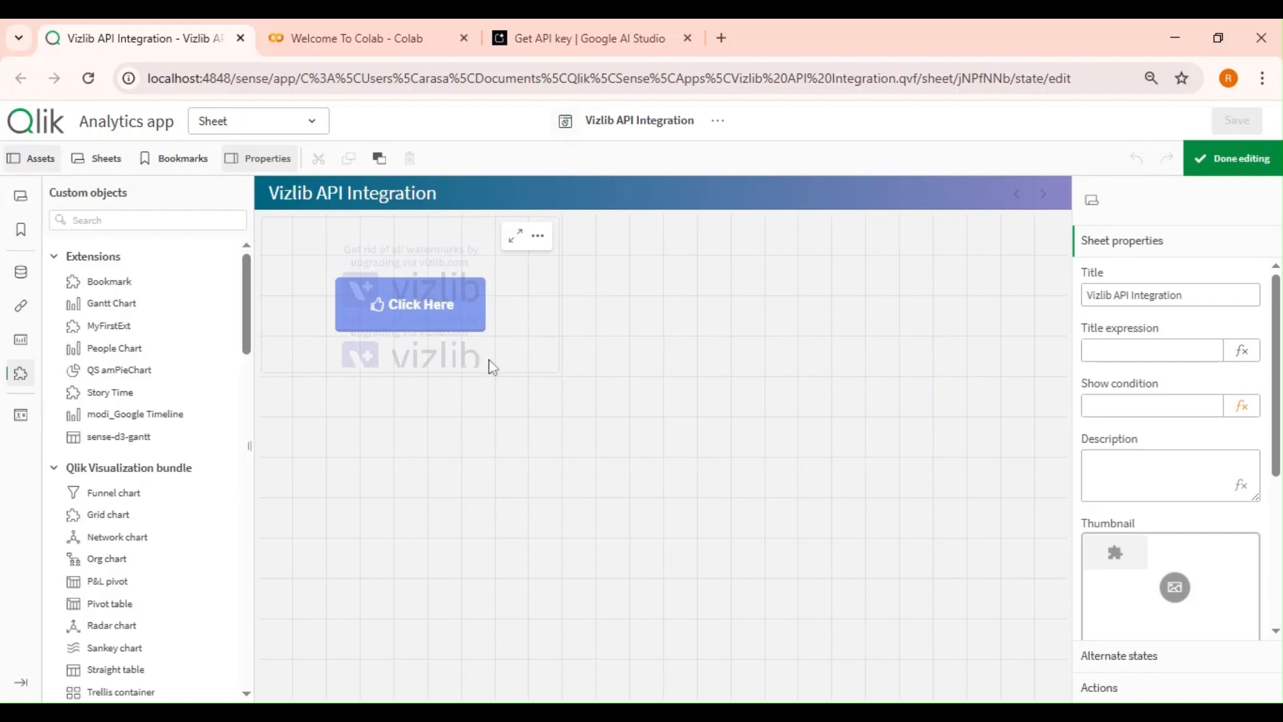
pyautogui.click(544, 355)
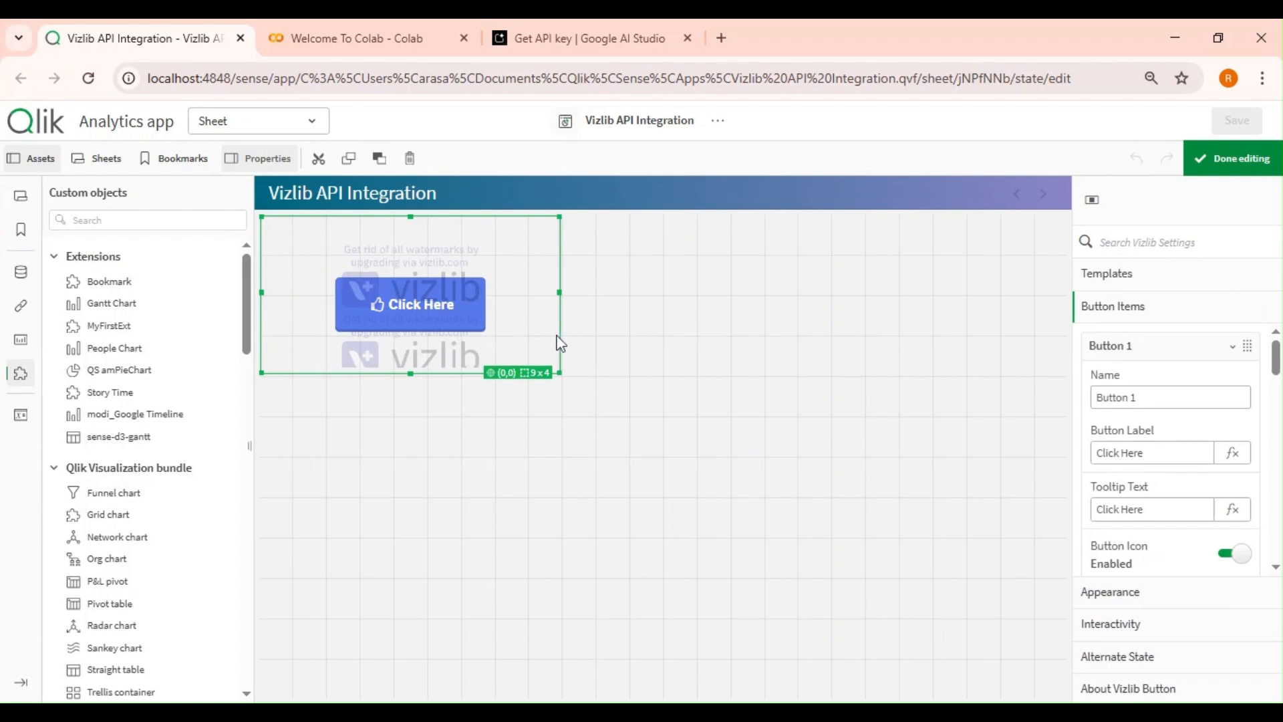
pyautogui.scroll(-3, 1161, 465)
pyautogui.scroll(-10, 1161, 466)
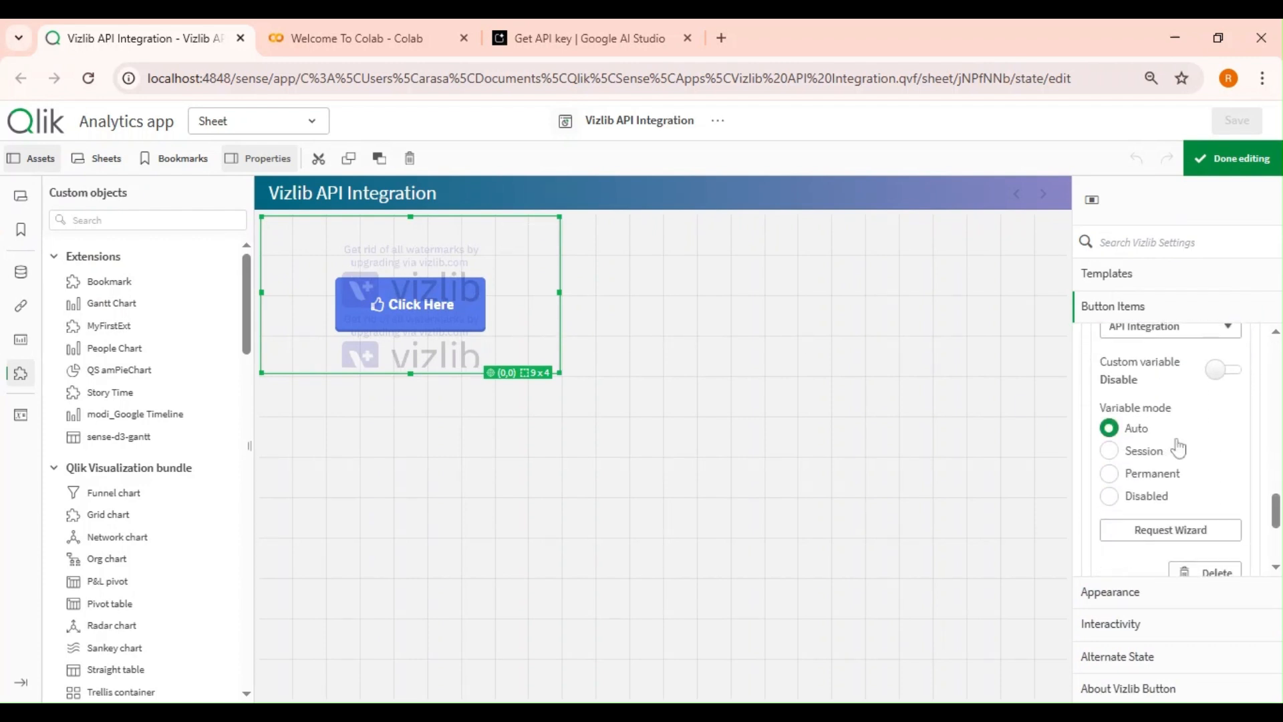
pyautogui.scroll(-4, 1177, 447)
pyautogui.scroll(3, 1180, 450)
pyautogui.scroll(3, 1180, 449)
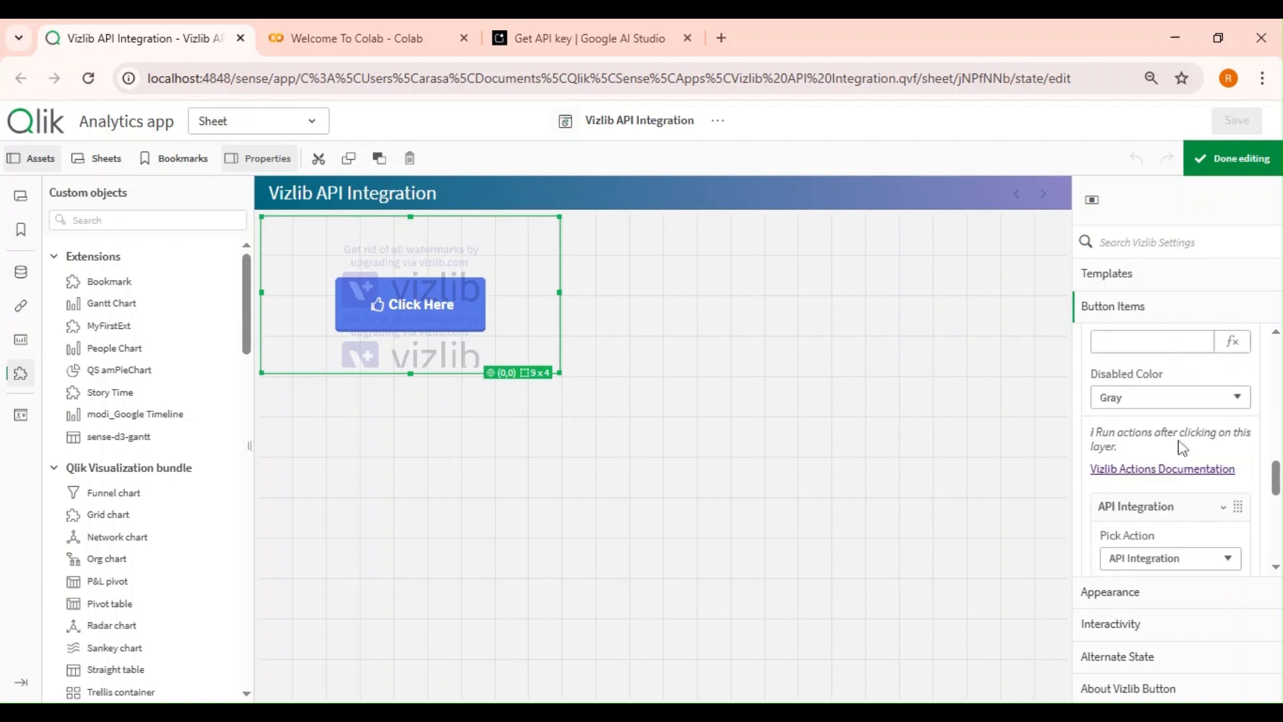
pyautogui.scroll(-2, 1163, 448)
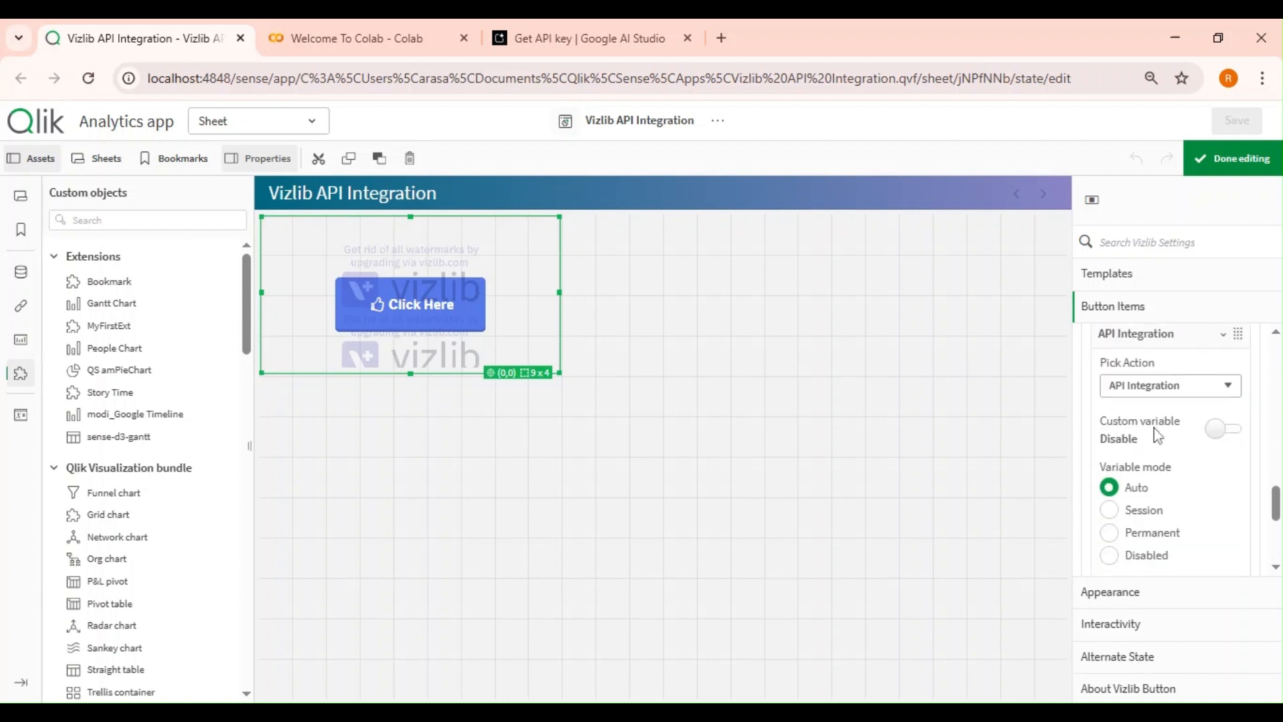
# Enable the custom variable option for the button's API Integration action and select the variable name.
pyautogui.click(1223, 429)
pyautogui.scroll(-2, 1157, 428)
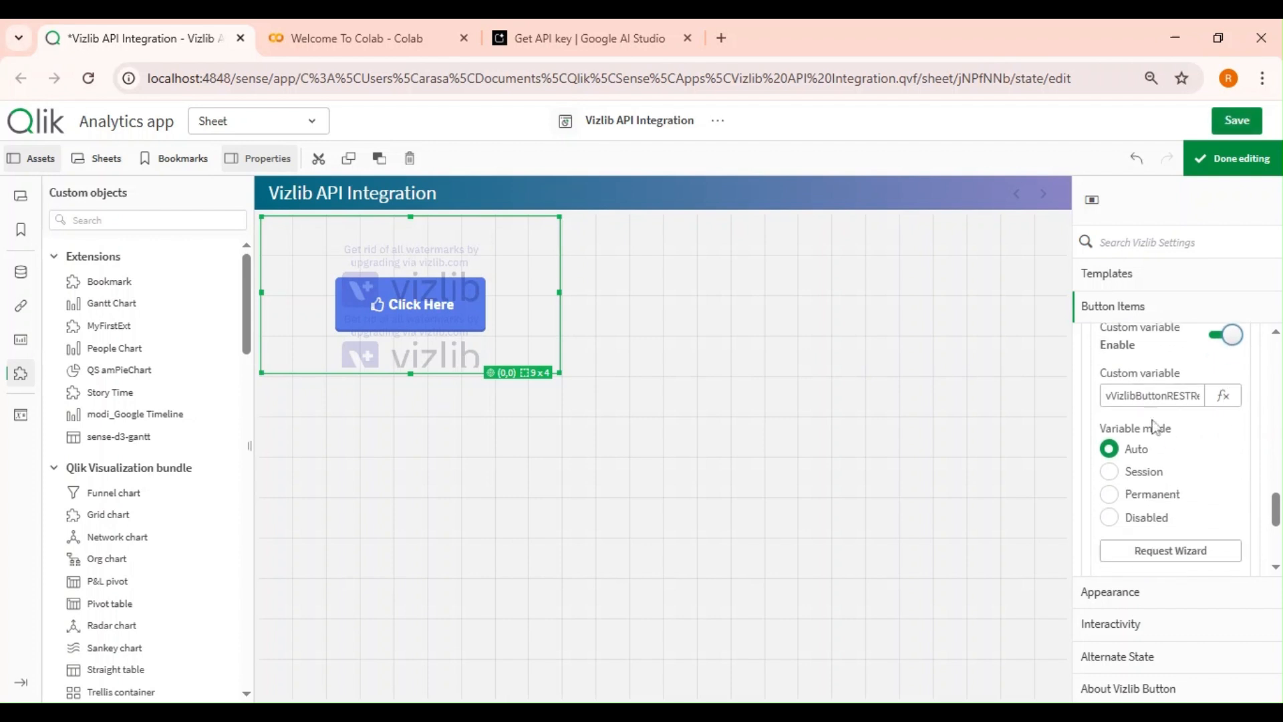
pyautogui.click(1134, 395)
pyautogui.hotkey('ctrl', 'a')
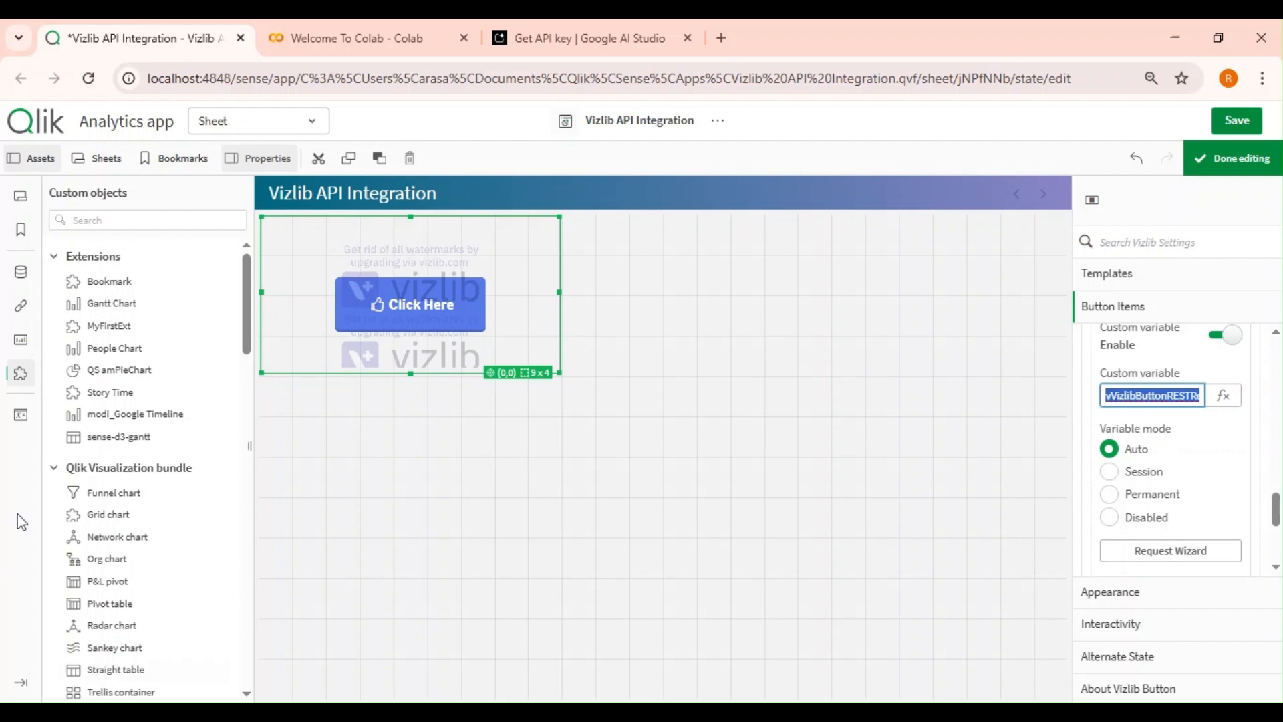
# Create a new app variable named vResponse.
pyautogui.click(20, 415)
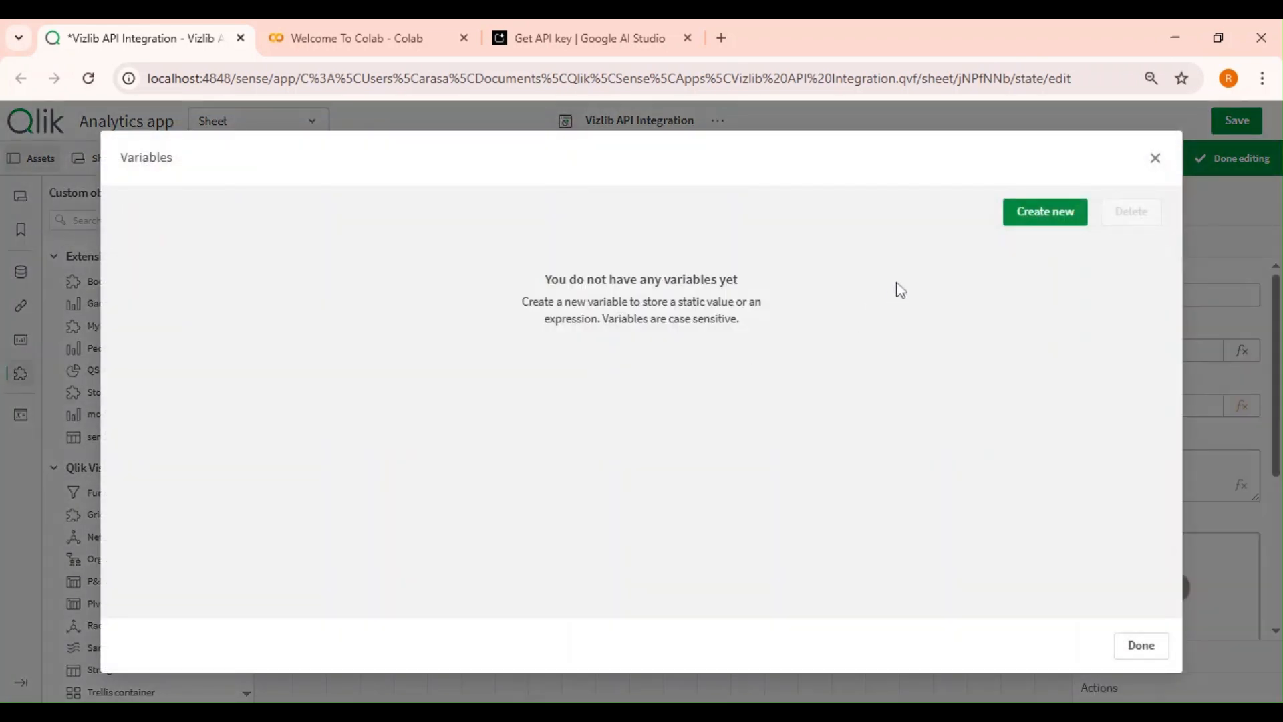
pyautogui.click(1051, 217)
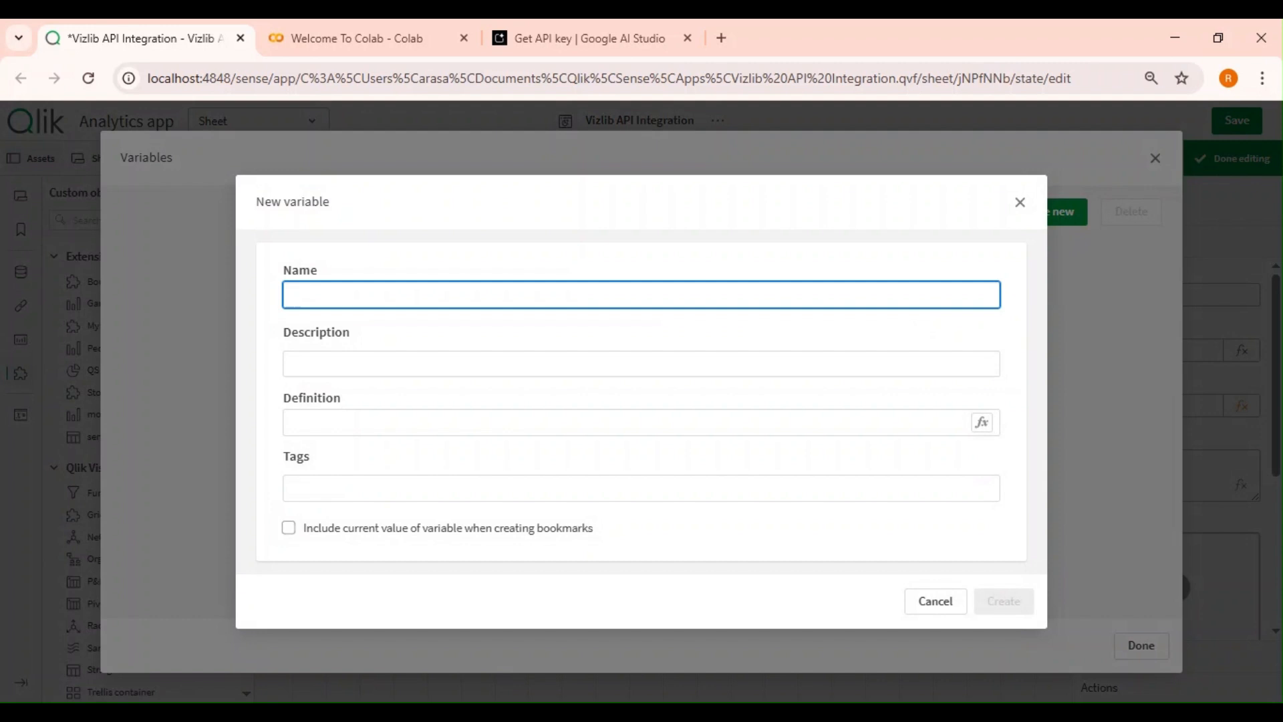
pyautogui.write('vResponse')
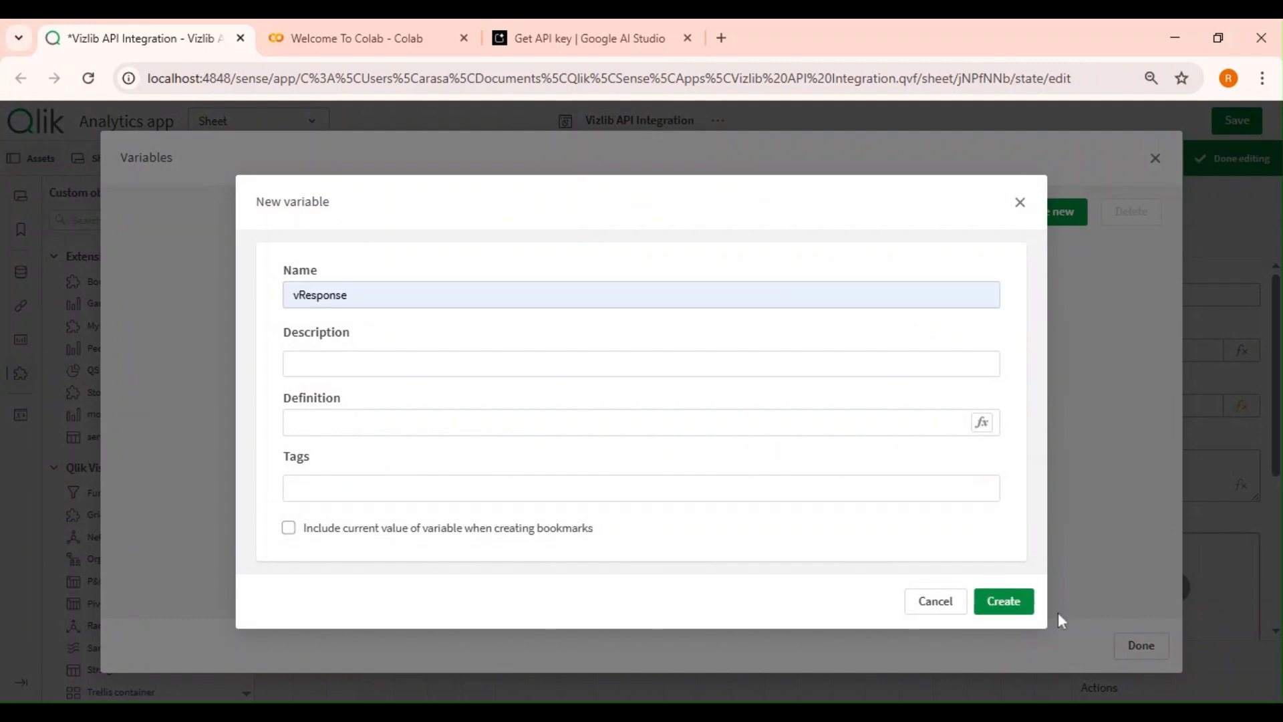
pyautogui.click(1016, 608)
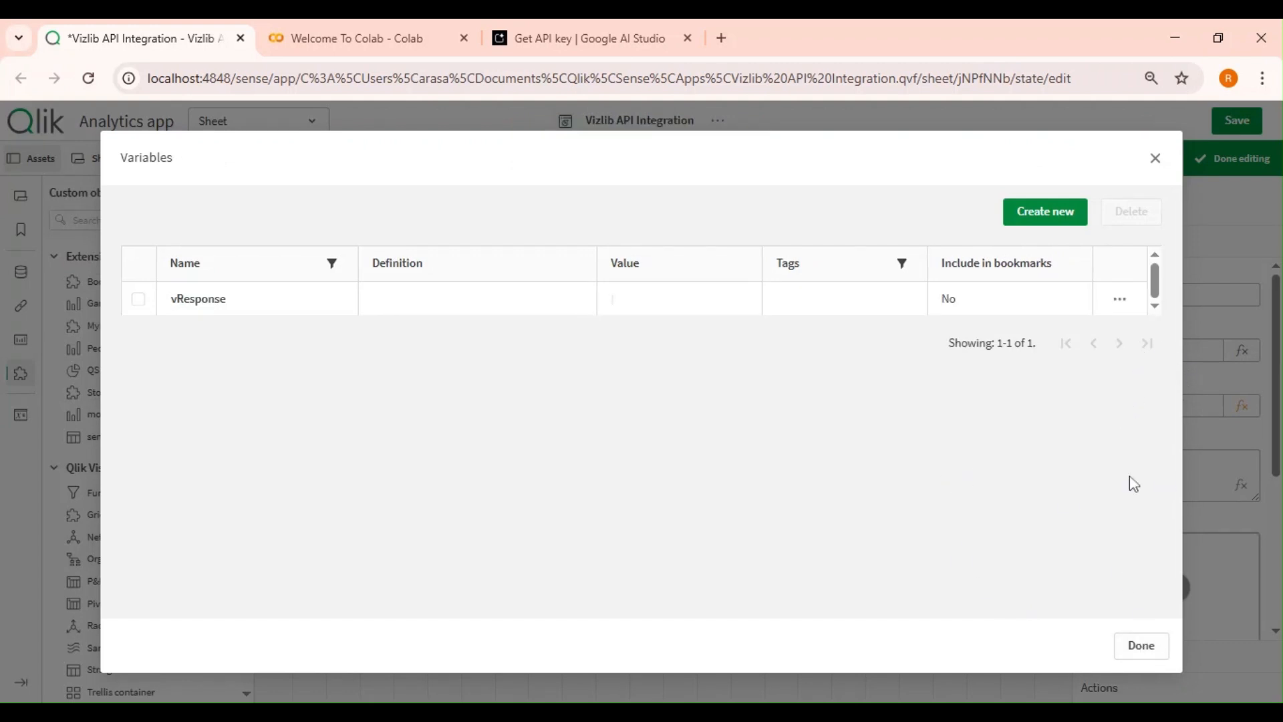
pyautogui.click(1148, 648)
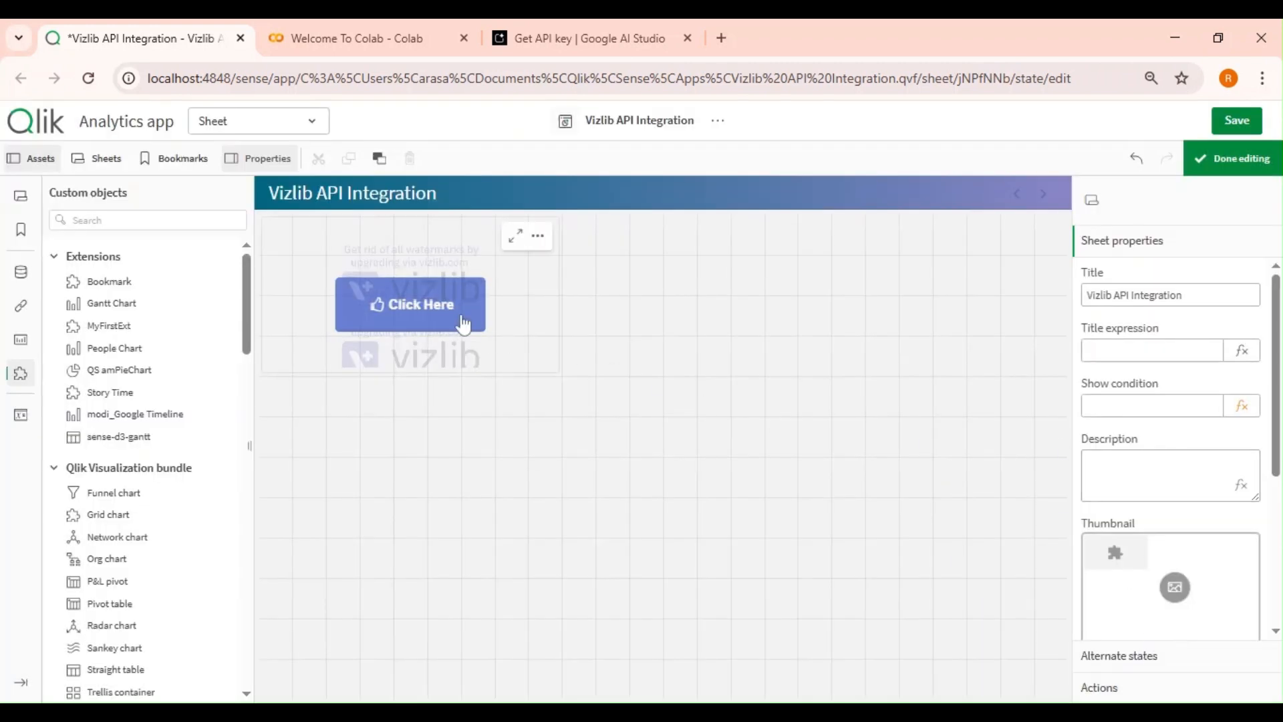
# Try to set the button's custom variable to vResponse and run the button.
pyautogui.click(520, 322)
pyautogui.scroll(-10, 1170, 455)
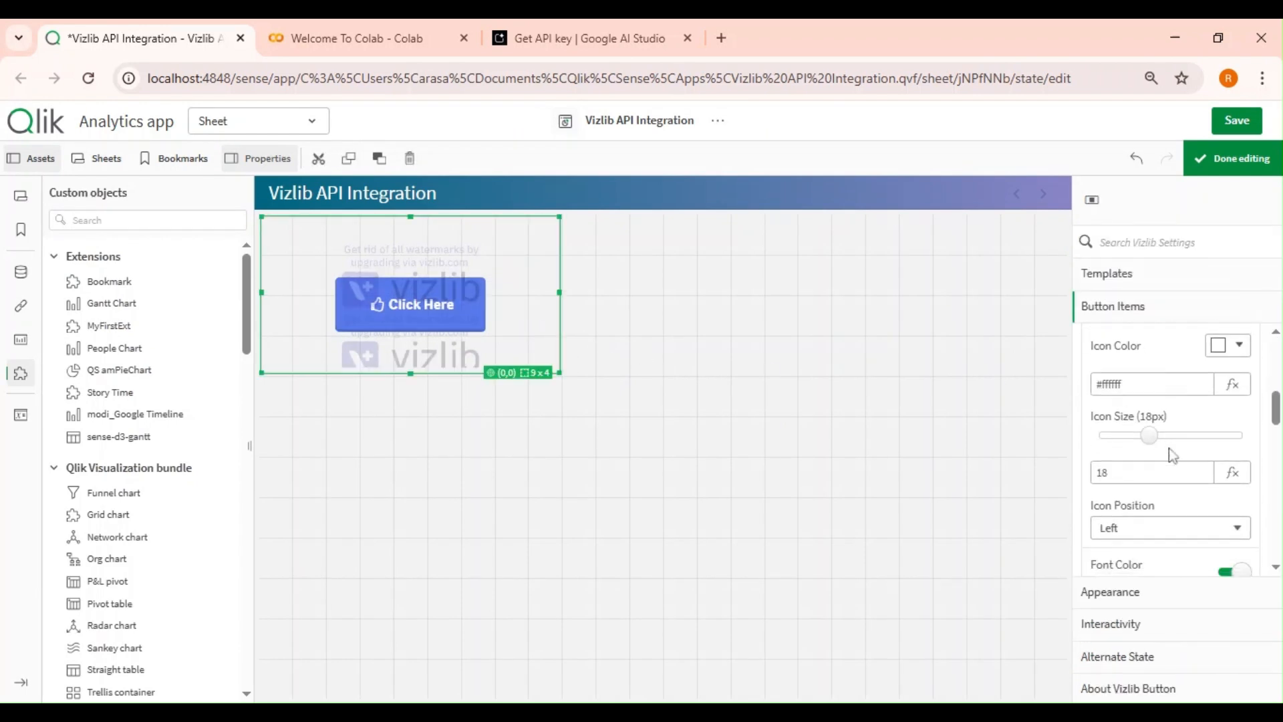
pyautogui.scroll(-2, 1171, 456)
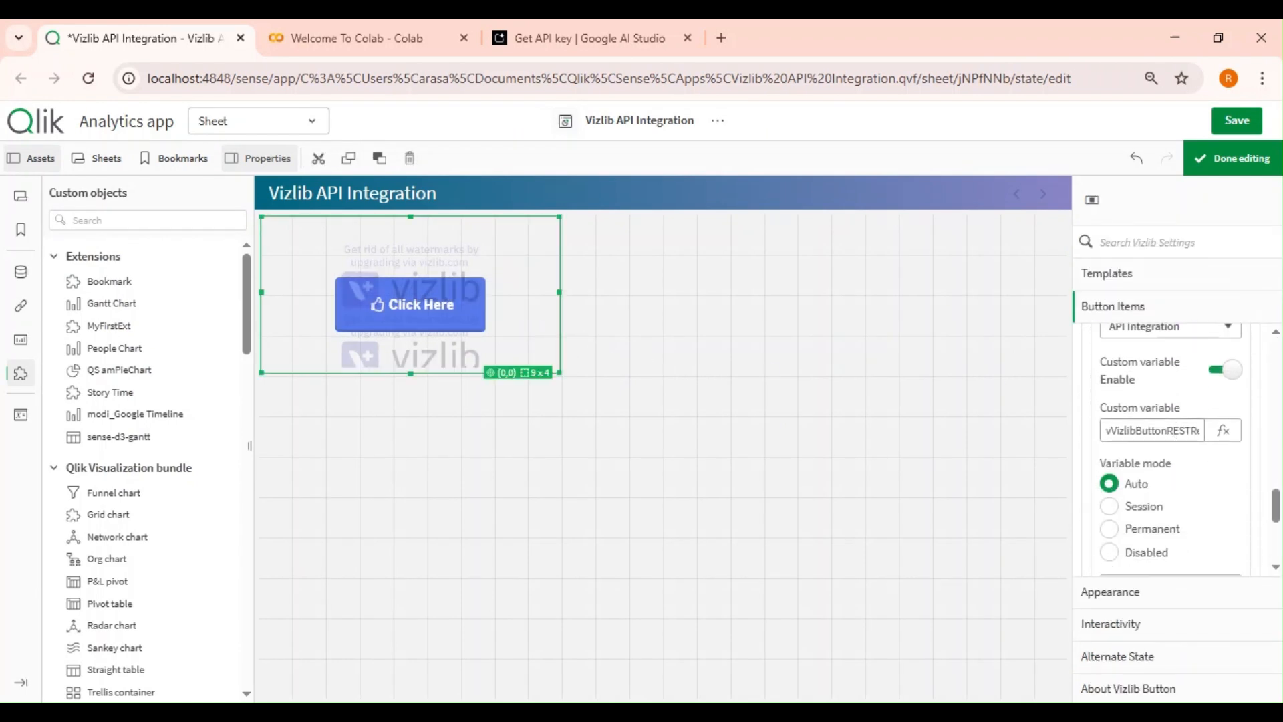
pyautogui.doubleClick(1153, 430)
pyautogui.press('BackSpace')
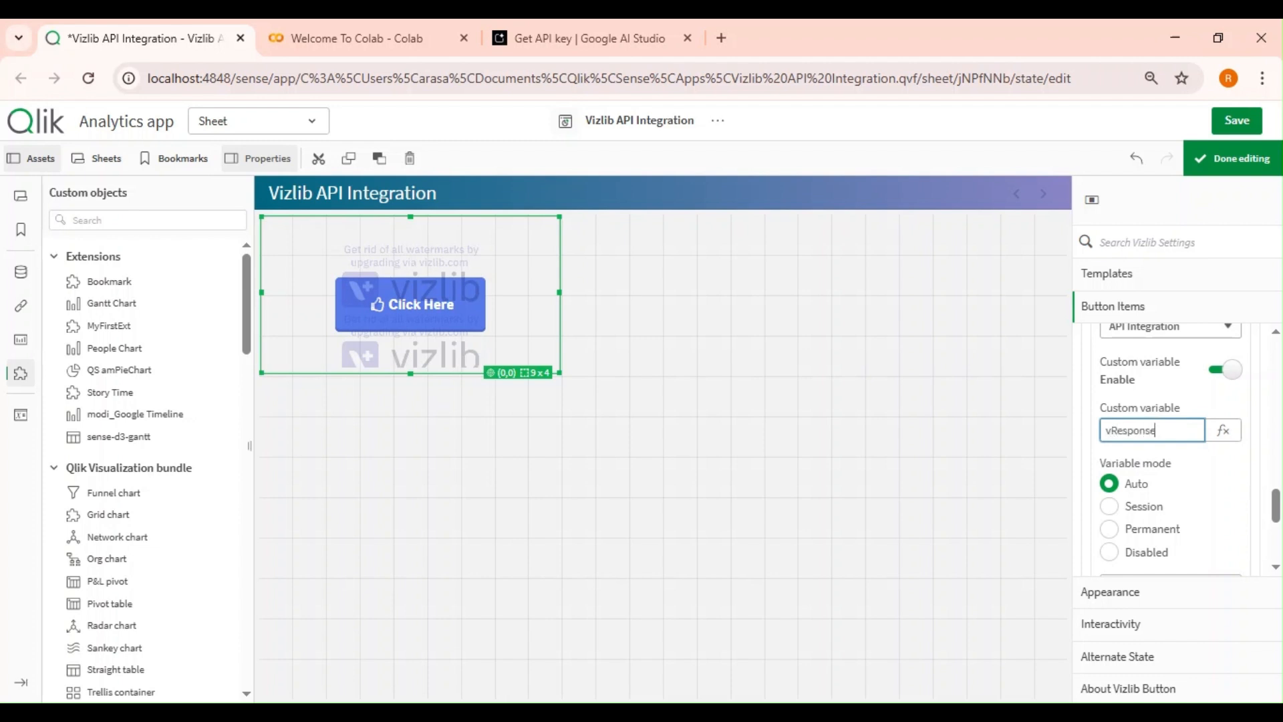
pyautogui.press('Return')
pyautogui.click(1224, 430)
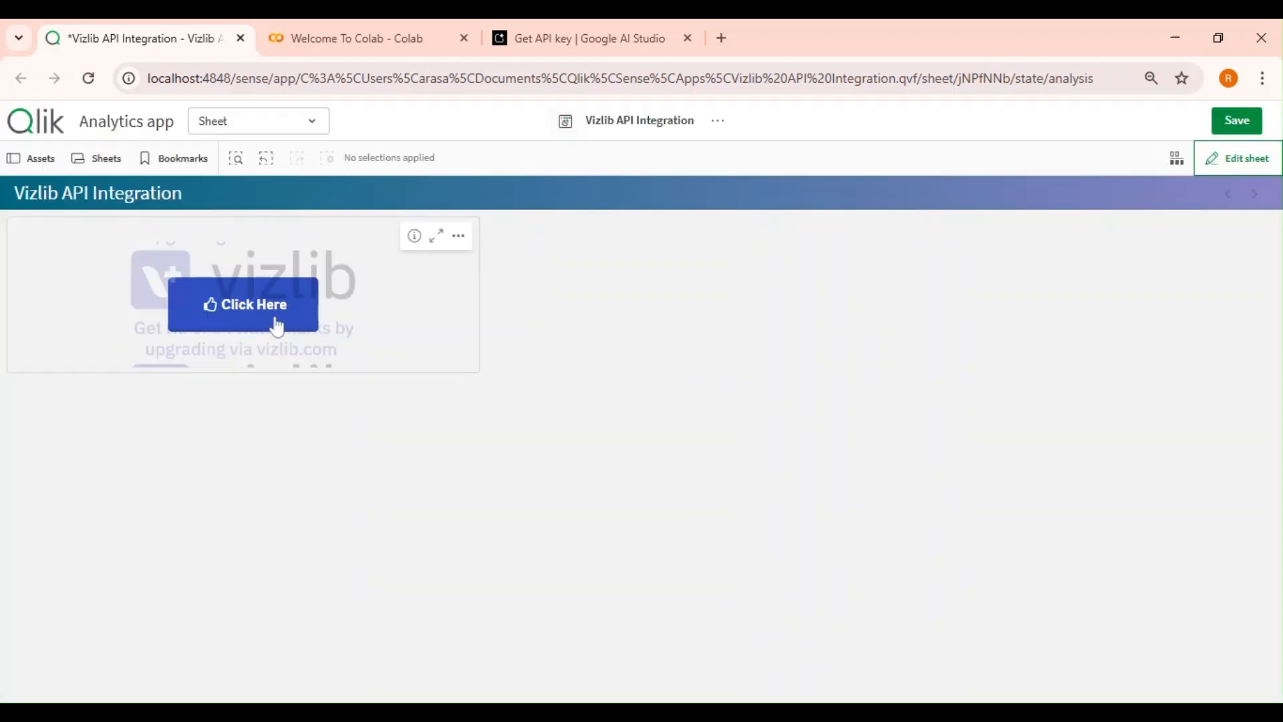
pyautogui.click(277, 326)
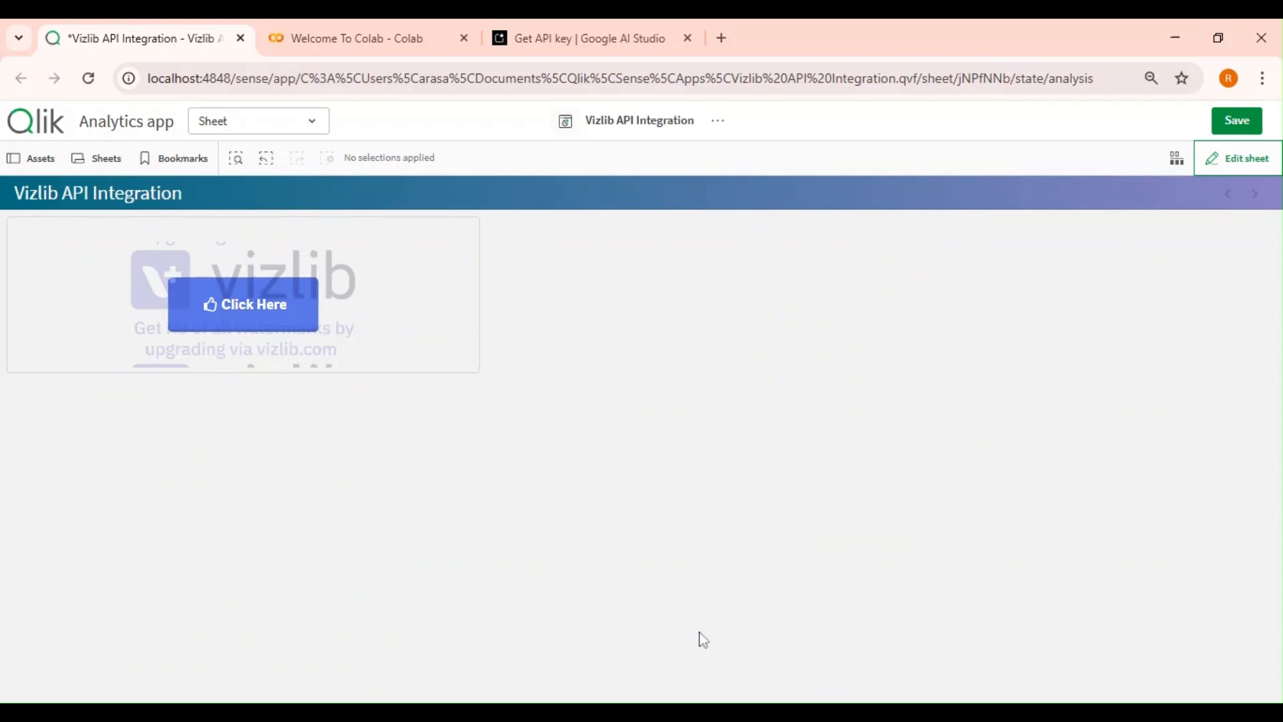
# Reopen sheet editing, toggle the custom variable option off and on, and set the custom variable to vResponse.
pyautogui.click(1241, 158)
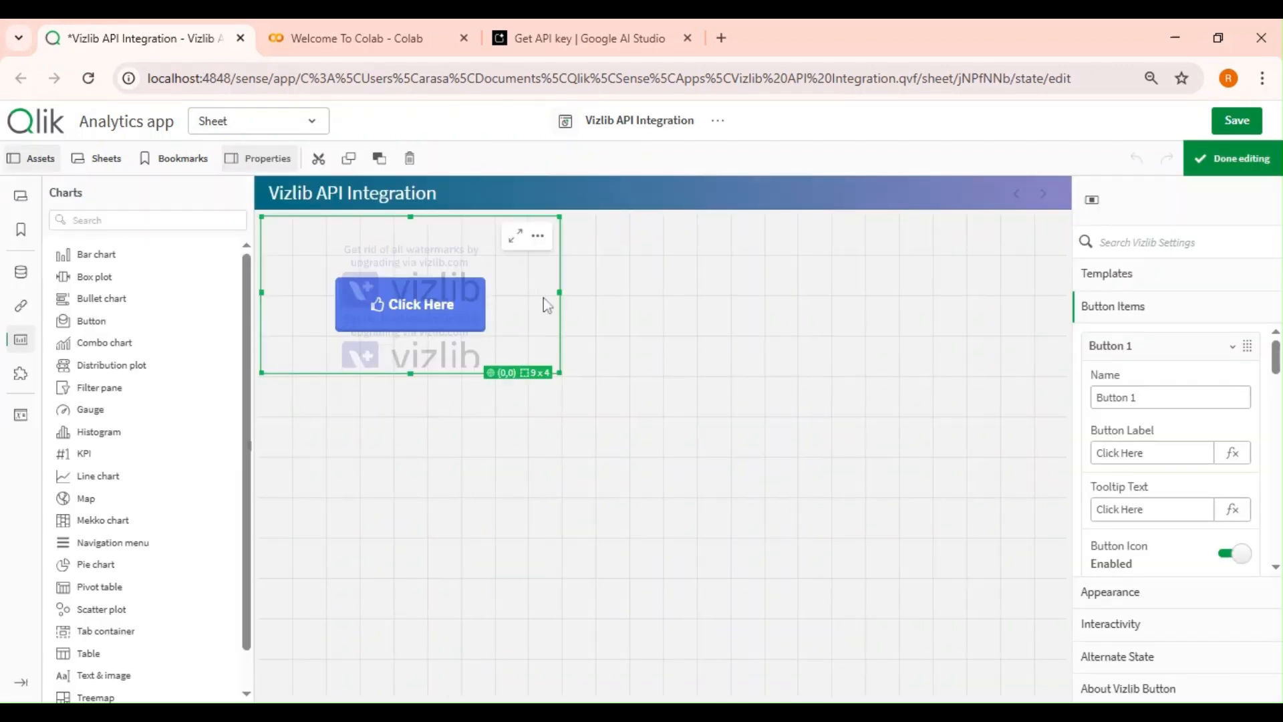
pyautogui.scroll(-10, 1190, 427)
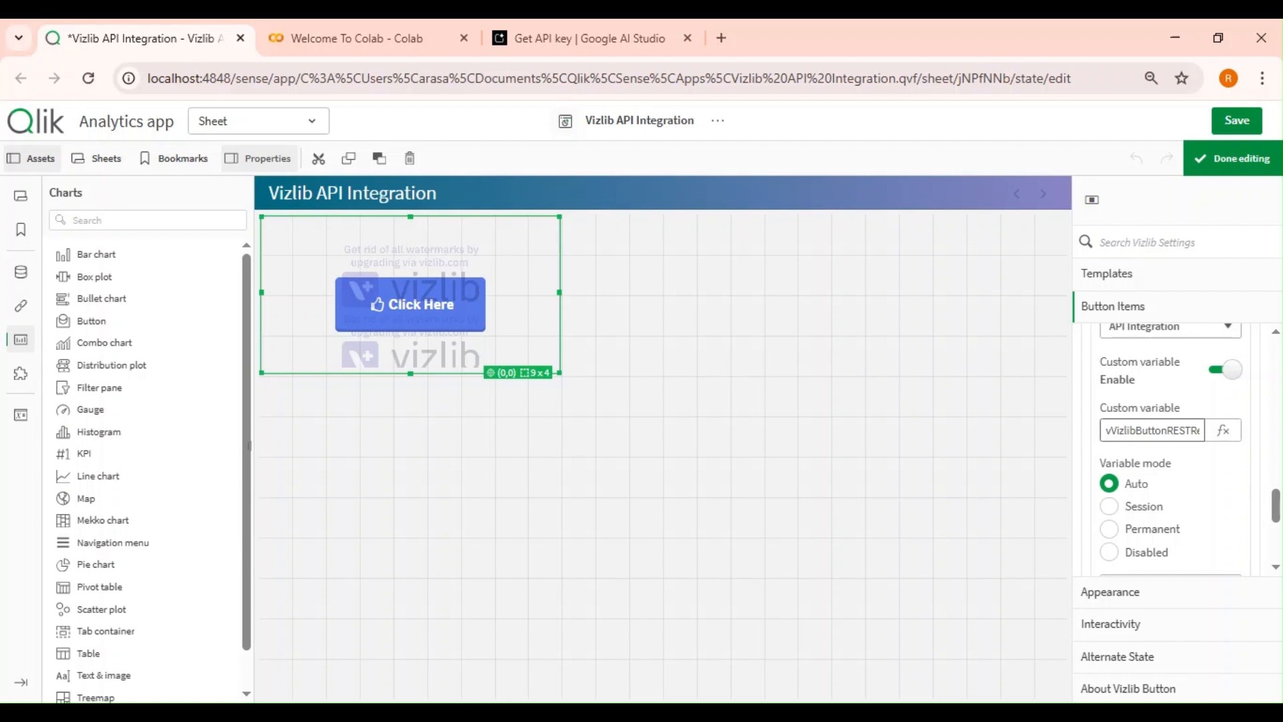
pyautogui.scroll(2, 1179, 461)
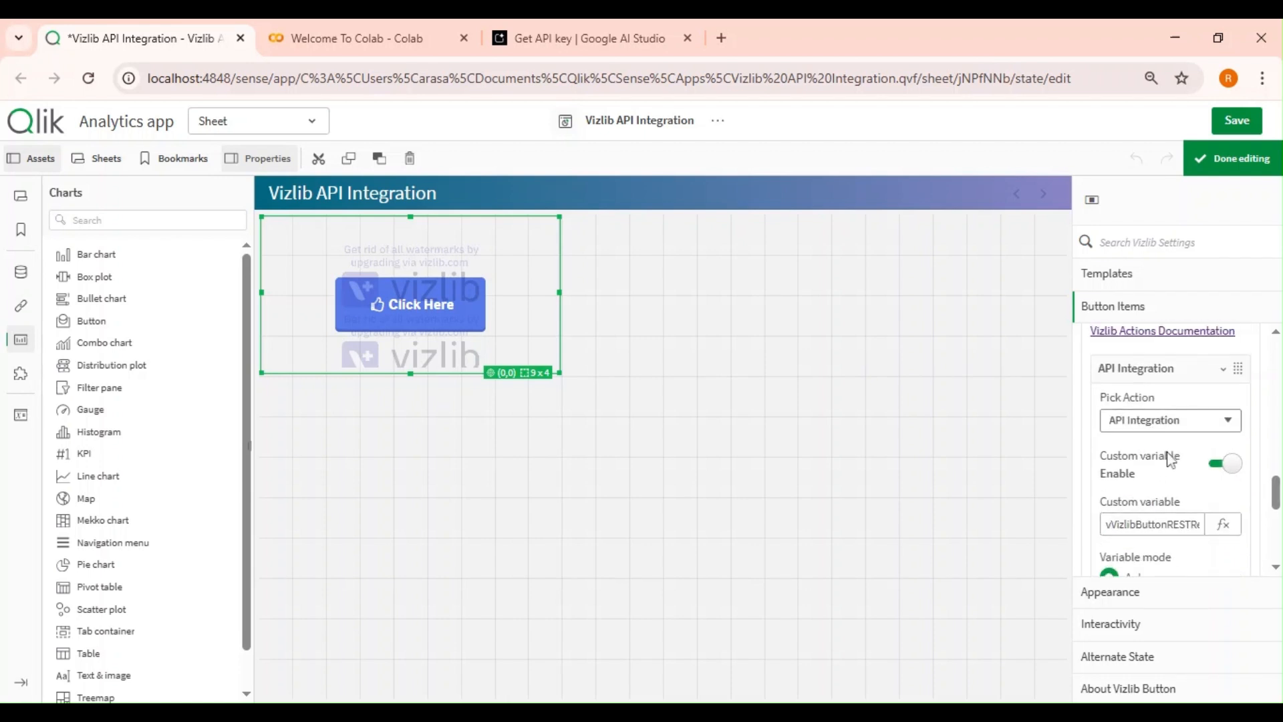
pyautogui.click(1228, 463)
pyautogui.click(1215, 463)
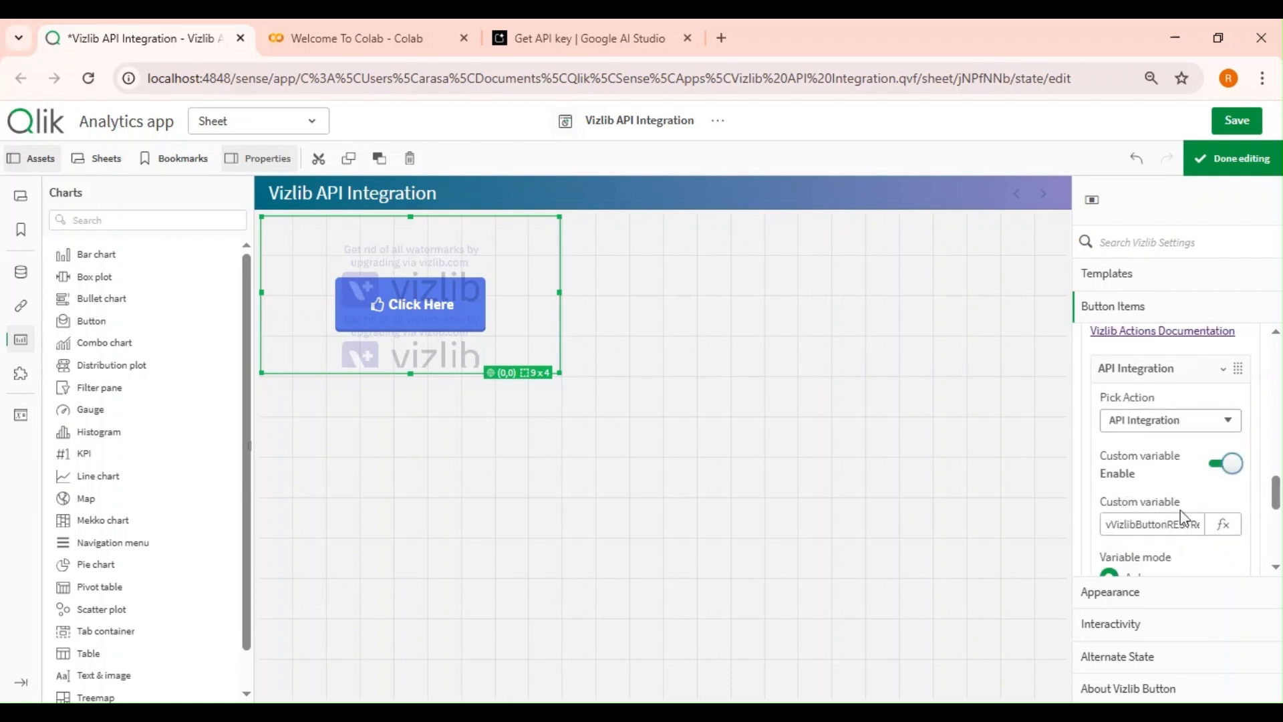
pyautogui.doubleClick(1192, 523)
pyautogui.write('v')
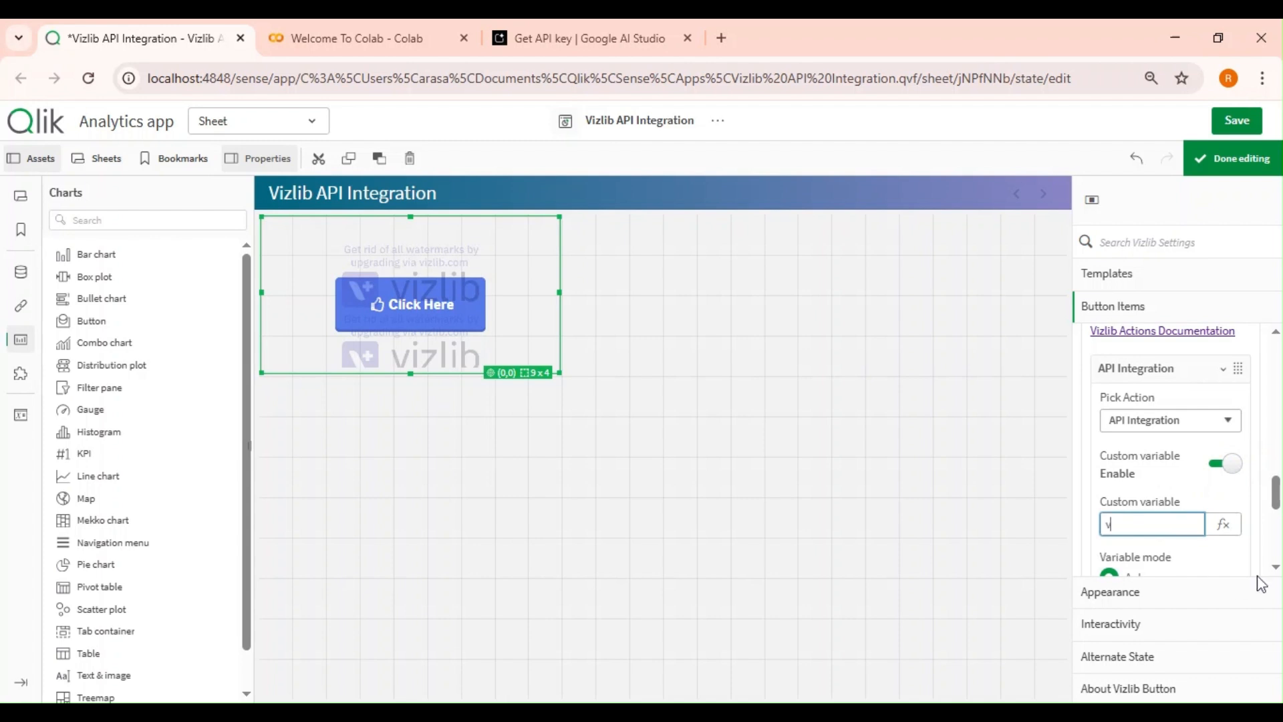
pyautogui.write('Response')
pyautogui.hotkey('ctrl', 'a')
pyautogui.press('Right')
pyautogui.press('Return')
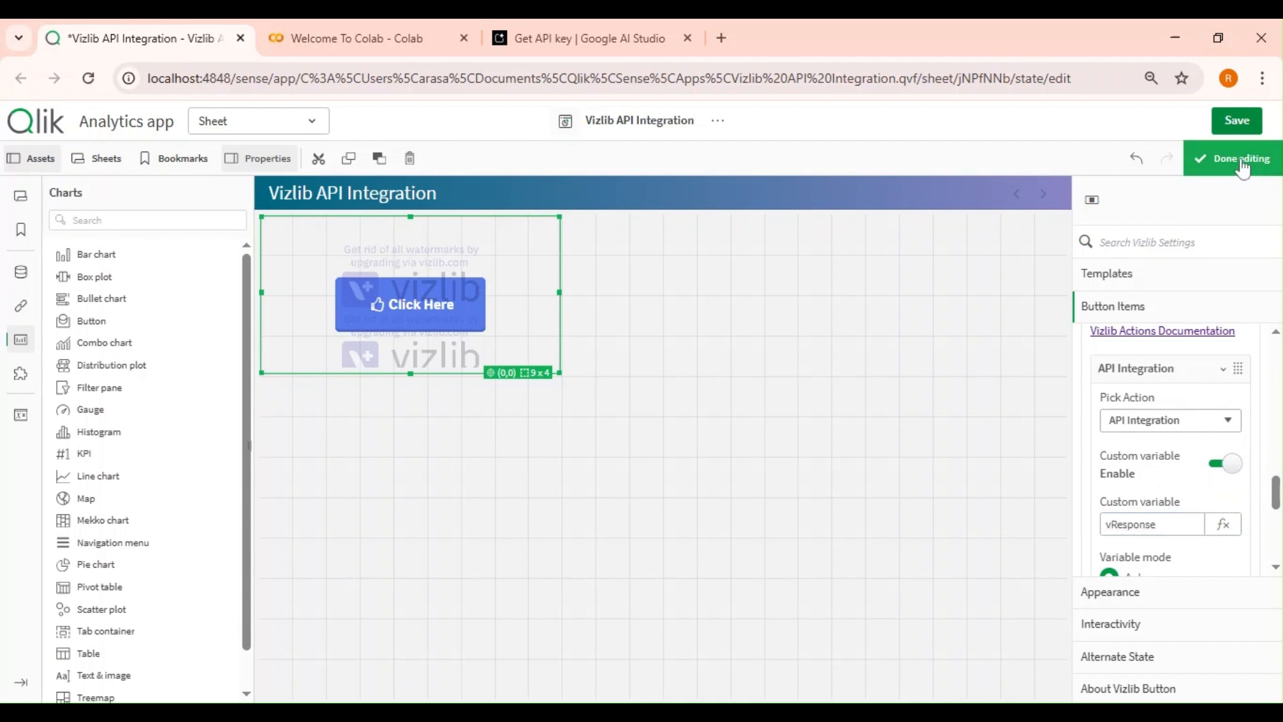
# Finish editing and trigger the button's API request.
pyautogui.click(1230, 161)
pyautogui.click(254, 310)
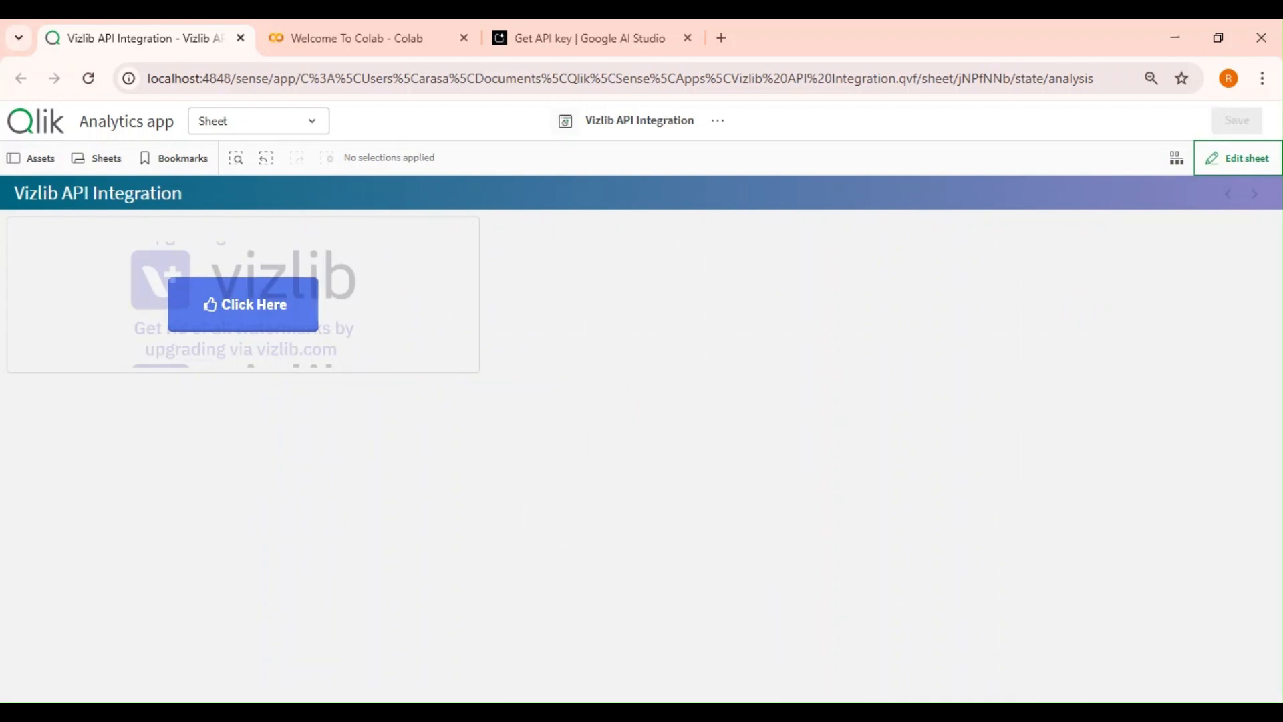
# Reopen editing and add a Text & image object beside the button, sized about 15 x 4 cells.
pyautogui.click(1234, 170)
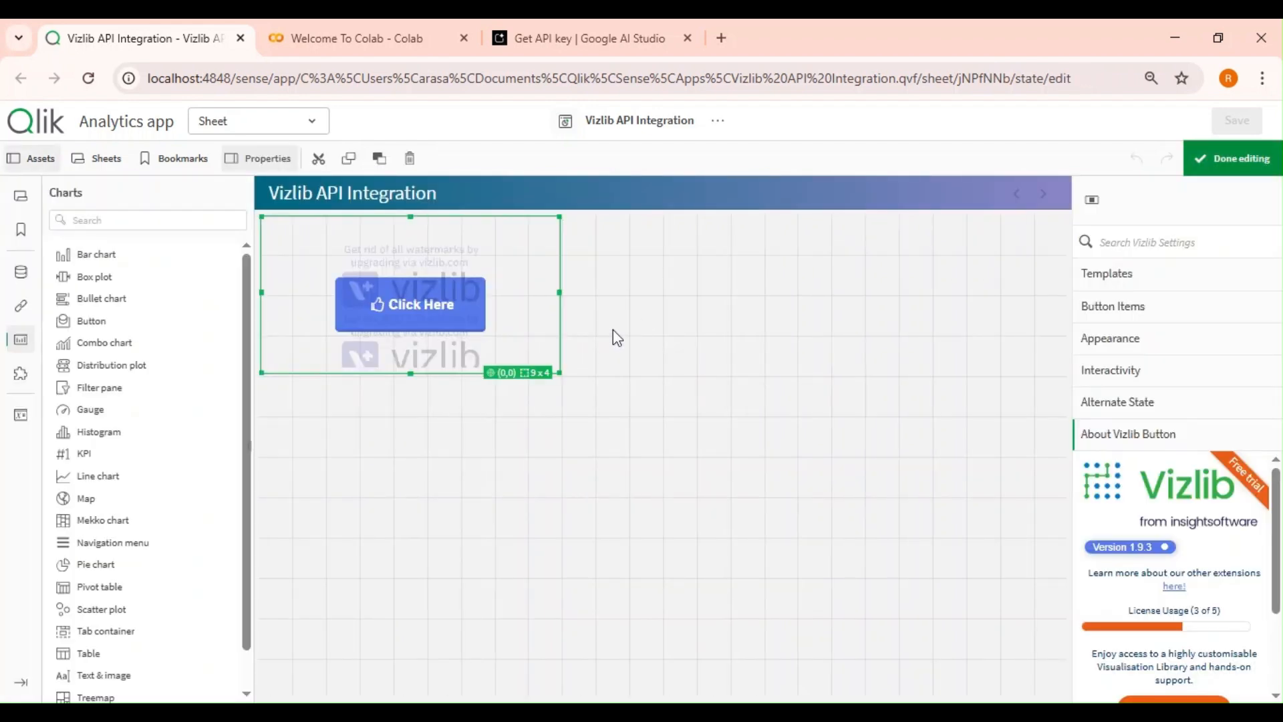
pyautogui.click(616, 337)
pyautogui.scroll(-2, 161, 454)
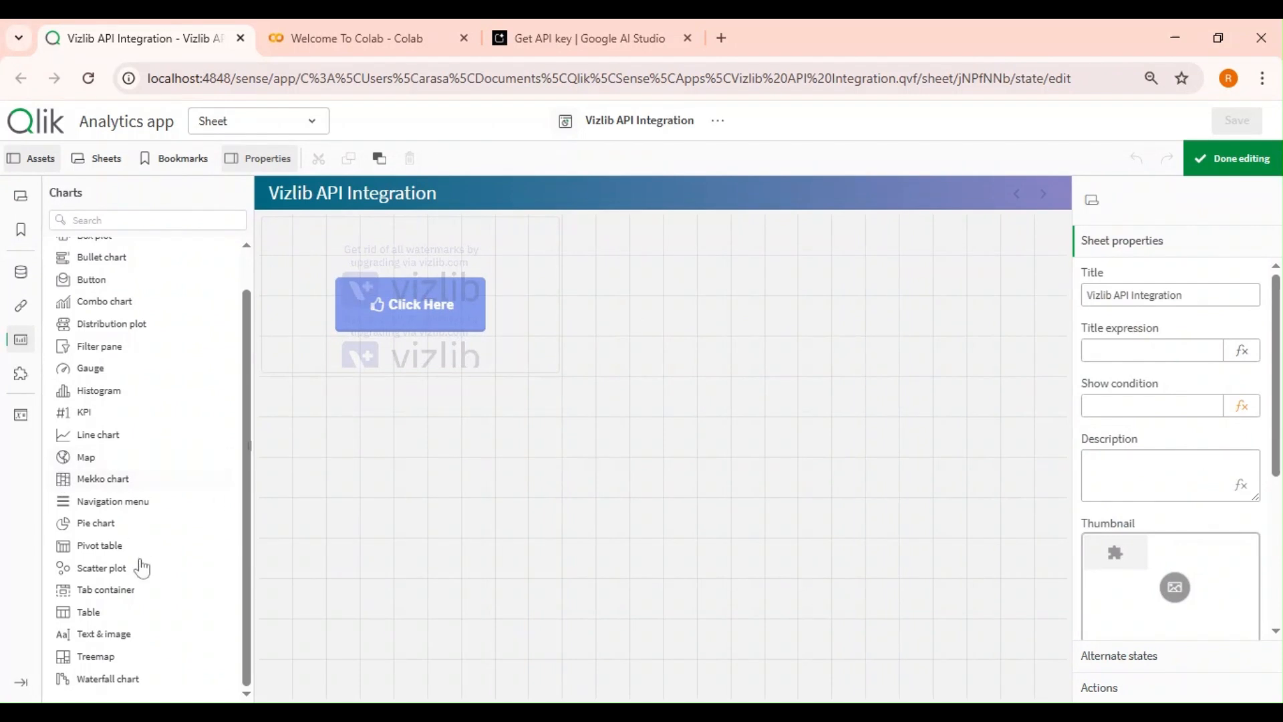
pyautogui.moveTo(94, 635); pyautogui.dragTo(662, 314)
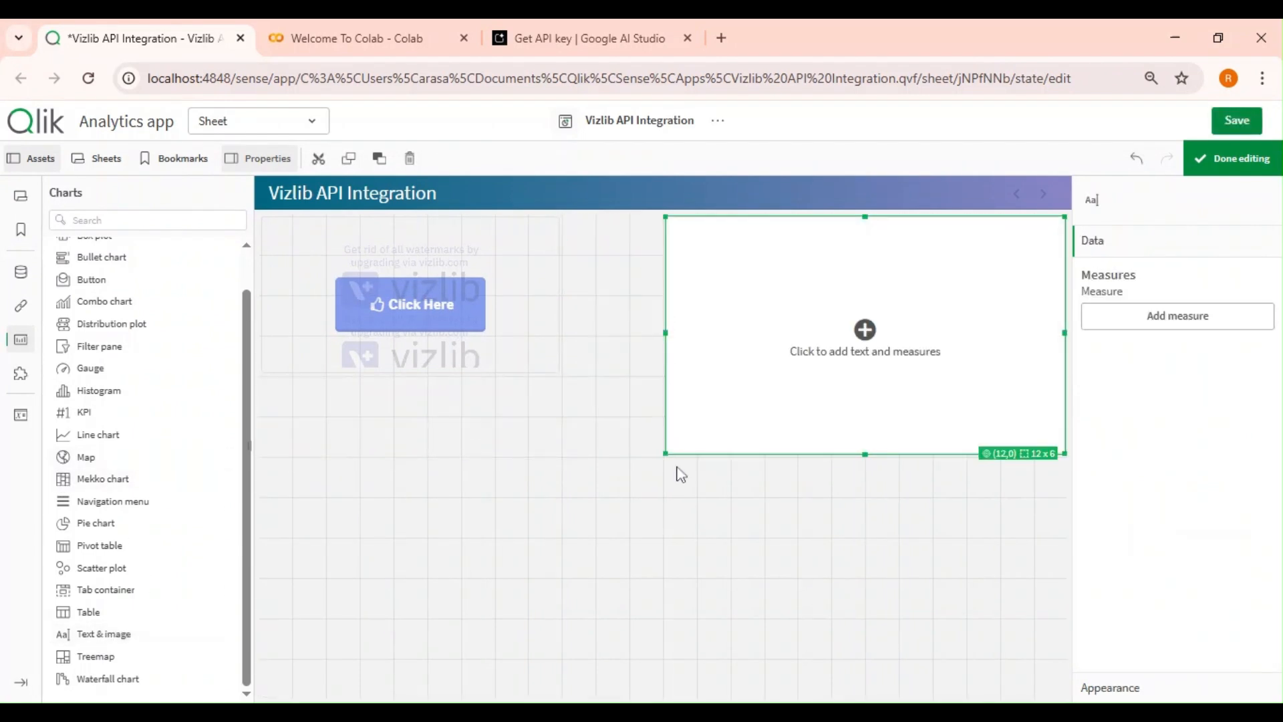
pyautogui.moveTo(665, 454); pyautogui.dragTo(566, 374)
# Add a measure to the text object with the expression '$(vResponse)'.
pyautogui.click(1145, 314)
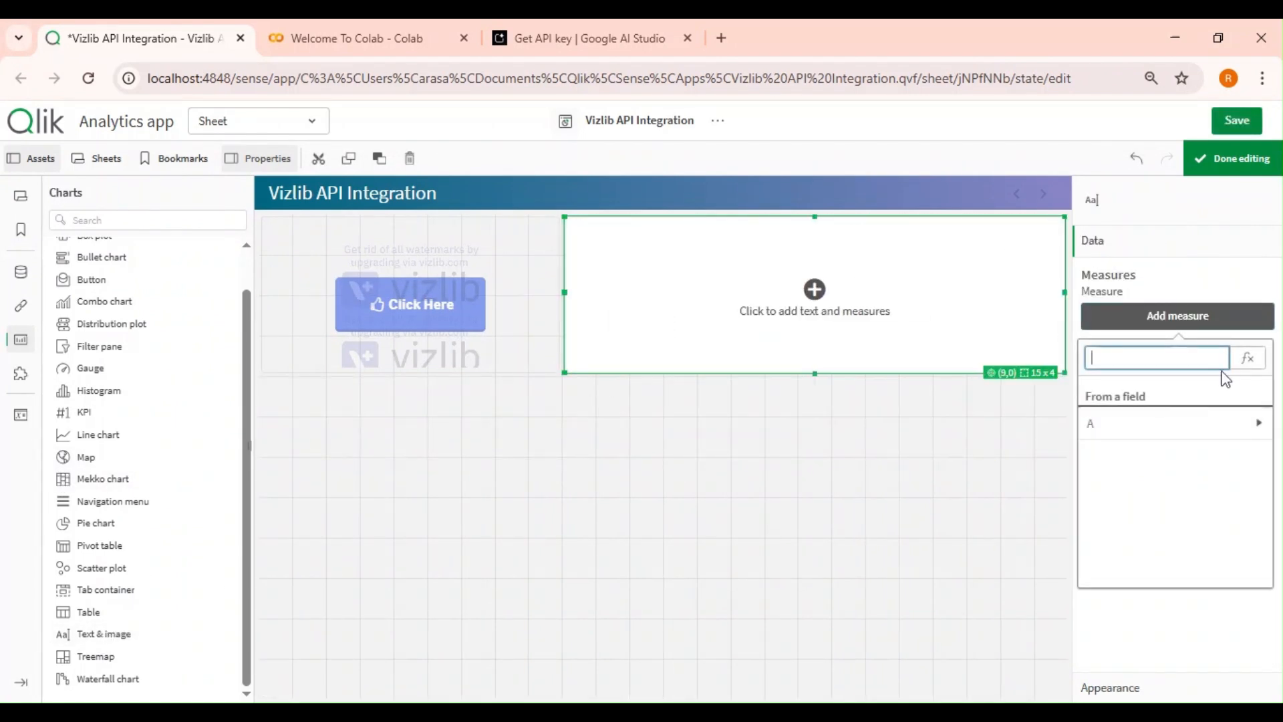
pyautogui.click(1247, 357)
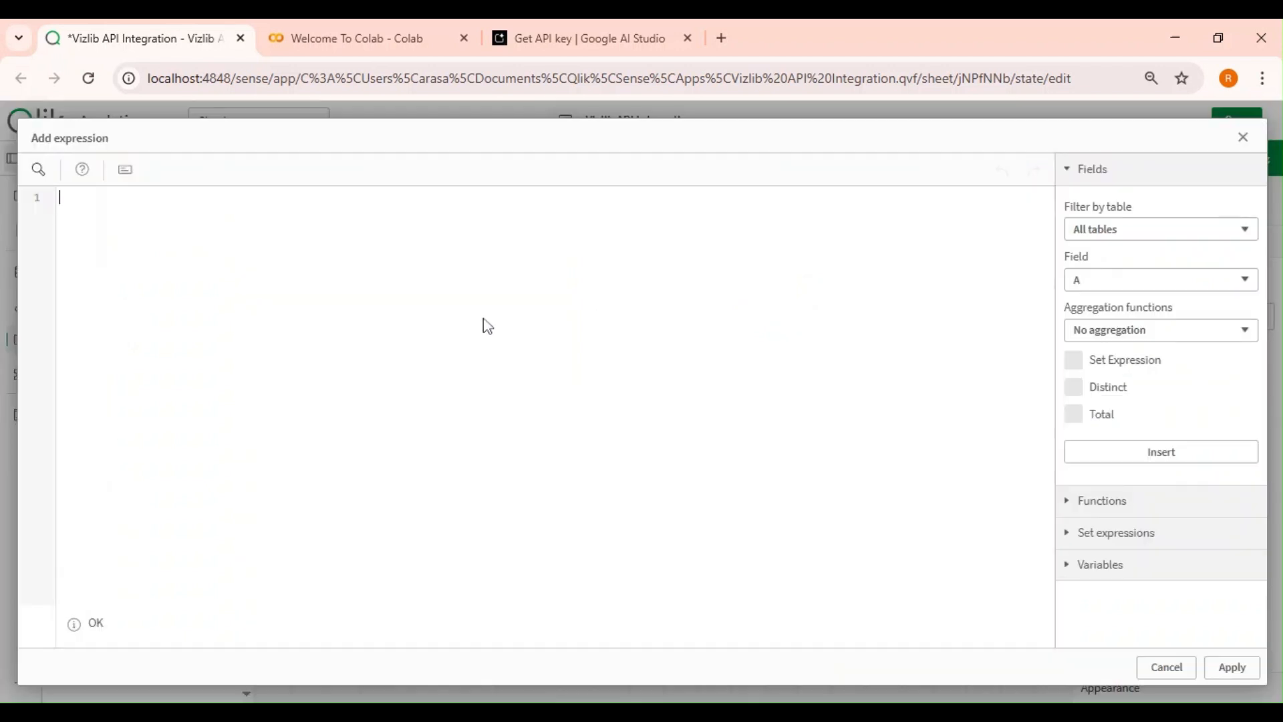
pyautogui.write('$(vResponse')
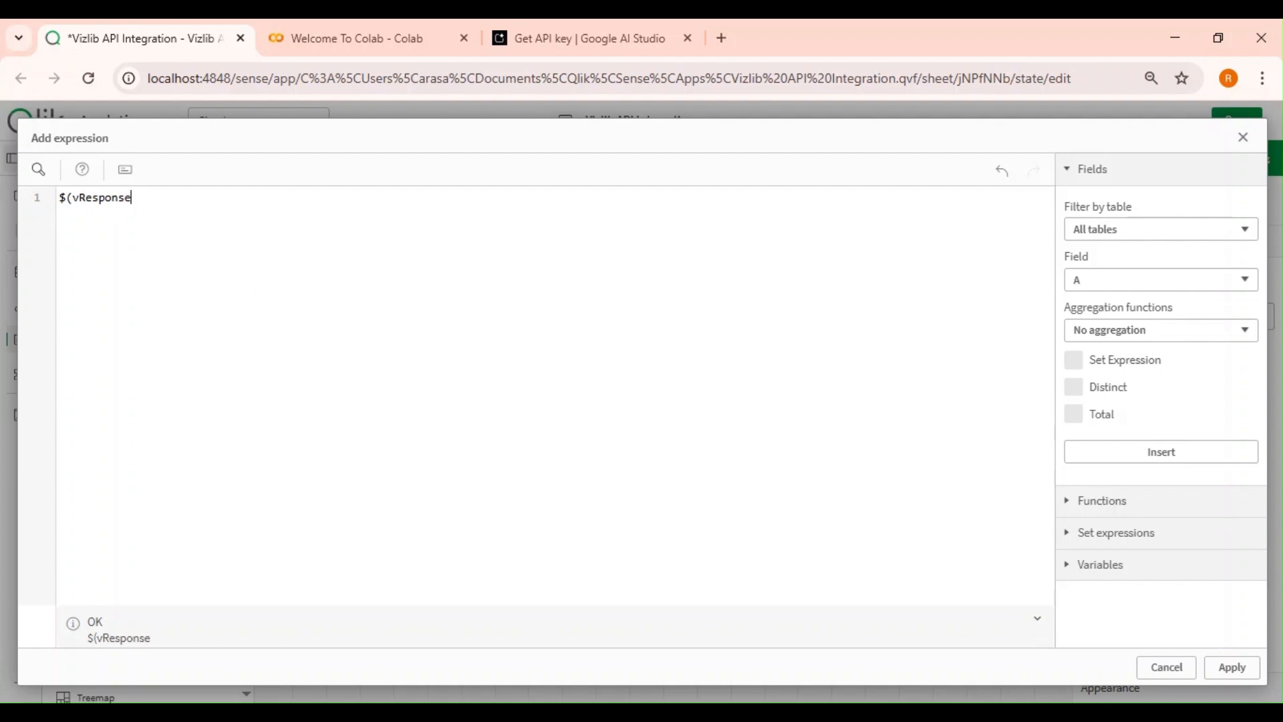
pyautogui.write(")'")
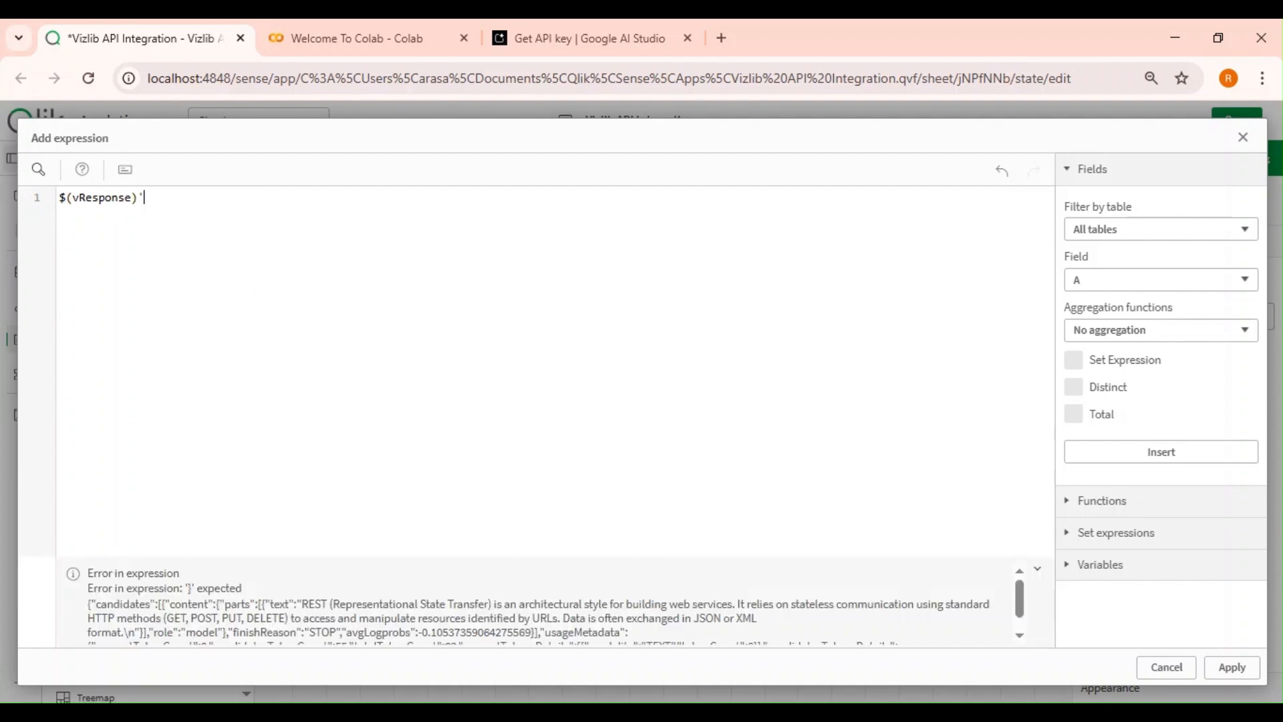
pyautogui.press('Home')
pyautogui.write("'")
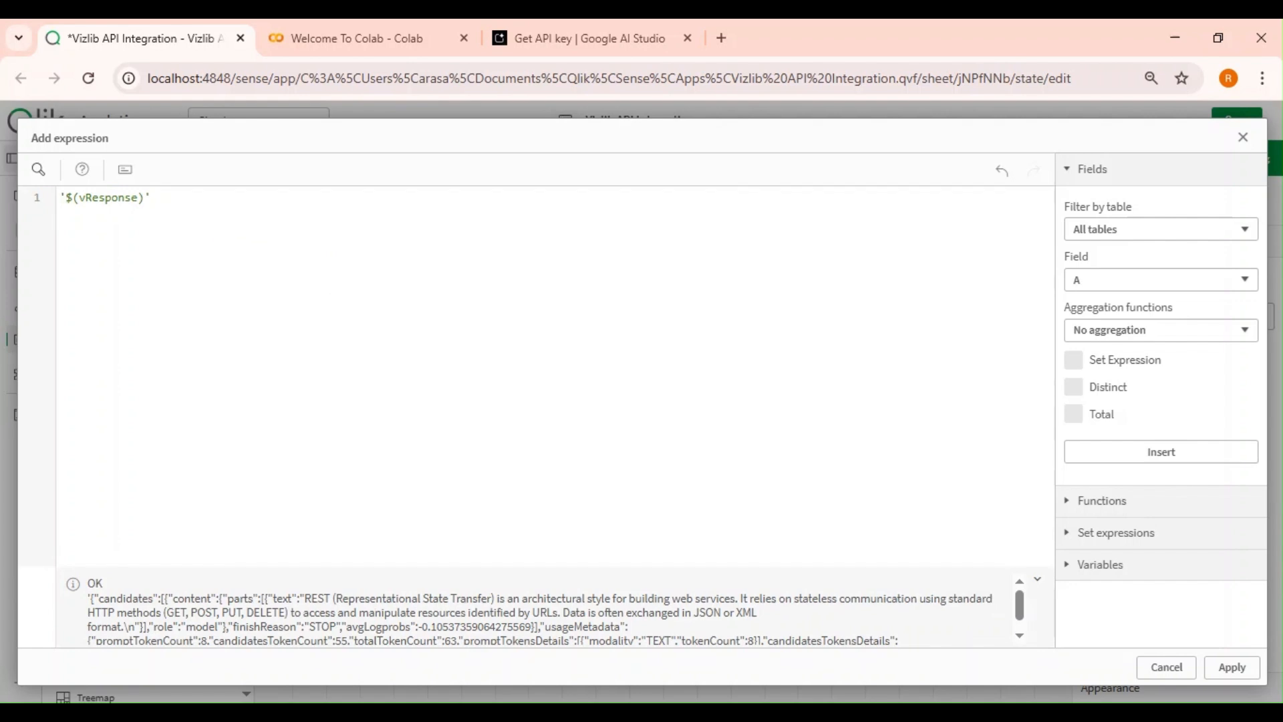
pyautogui.click(1232, 666)
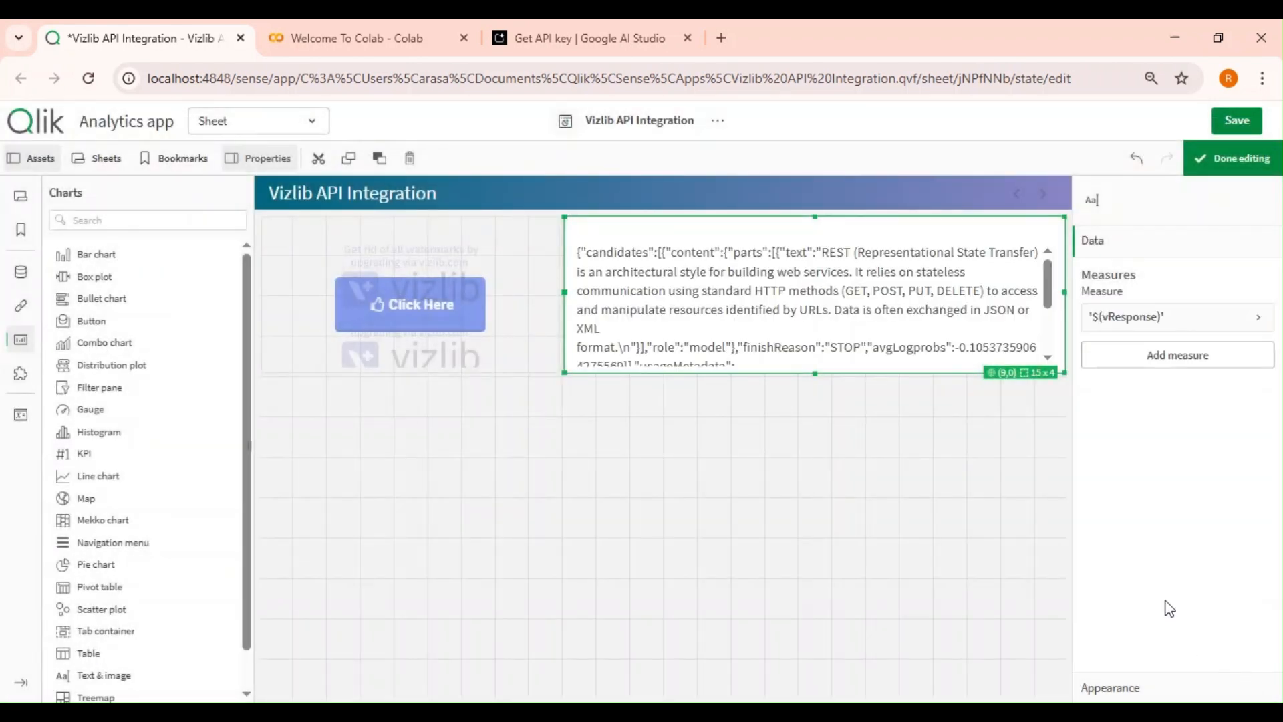
# Enlarge the text object to about 15 x 6 cells and finish editing.
pyautogui.moveTo(818, 372); pyautogui.dragTo(825, 443)
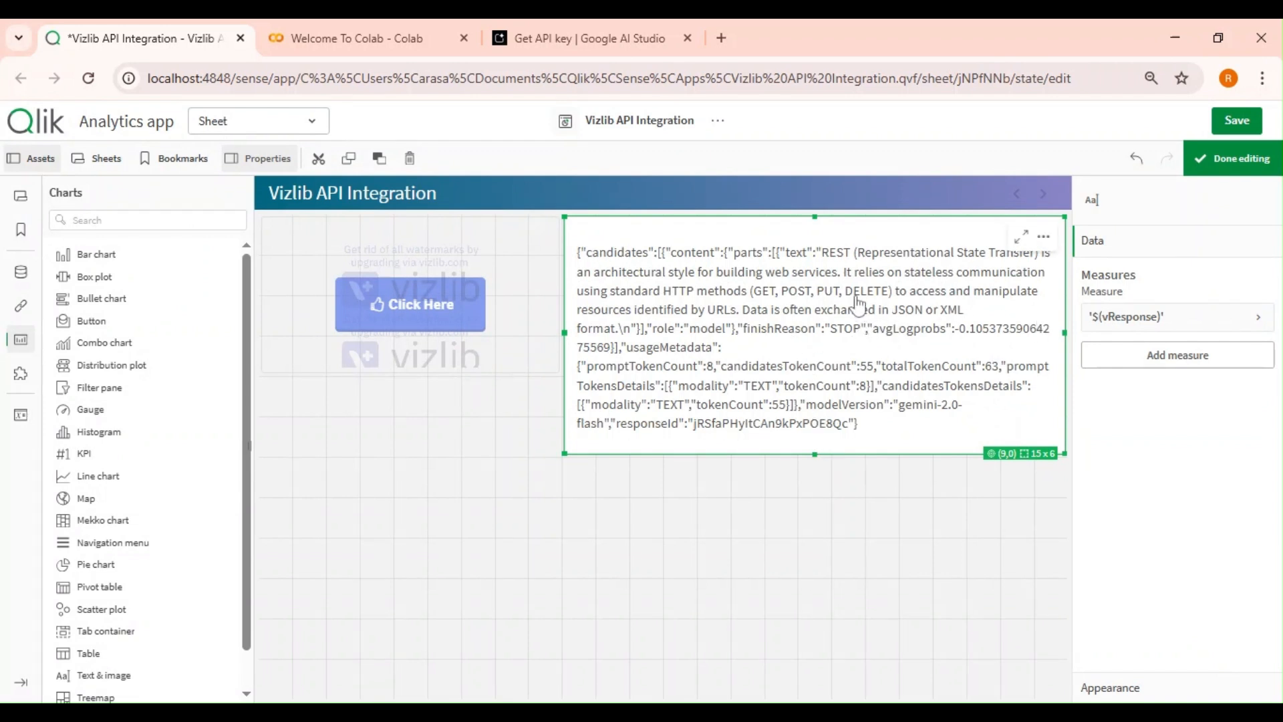
pyautogui.click(1234, 159)
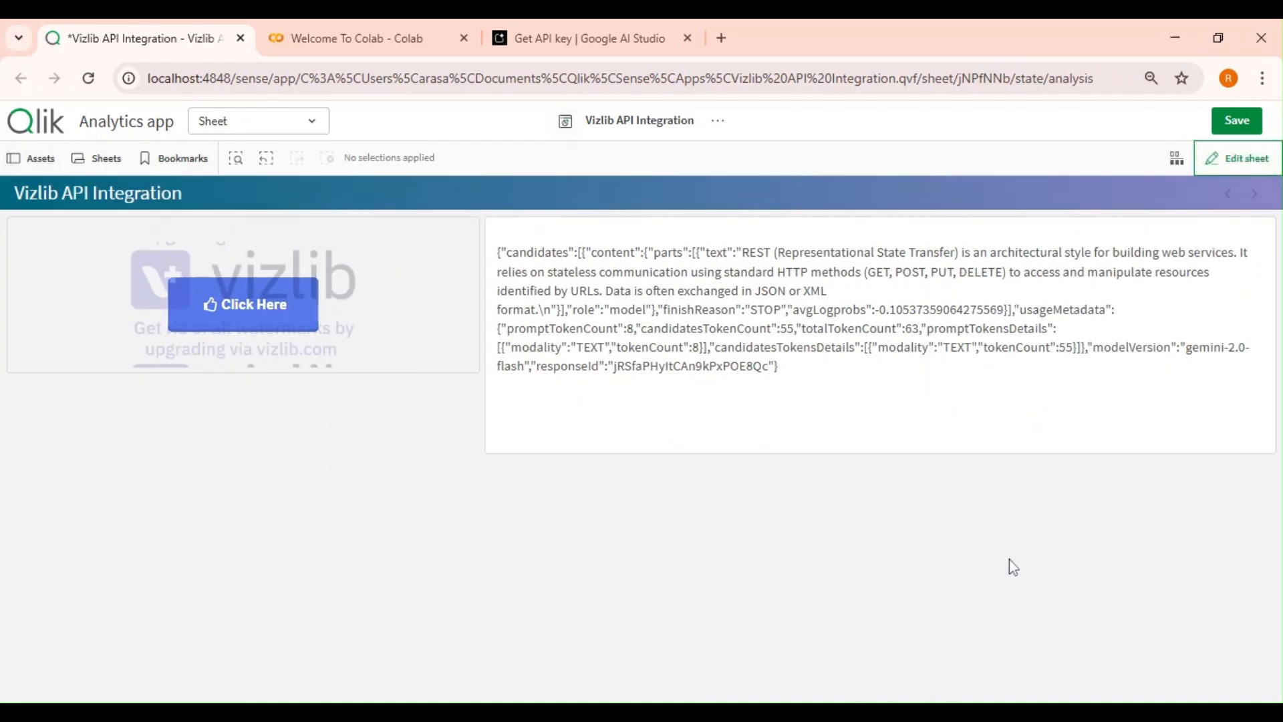
# Open the browser developer tools' Network panel and trigger the button's API request.
pyautogui.hotkey('ctrl', 'shift', 'i')
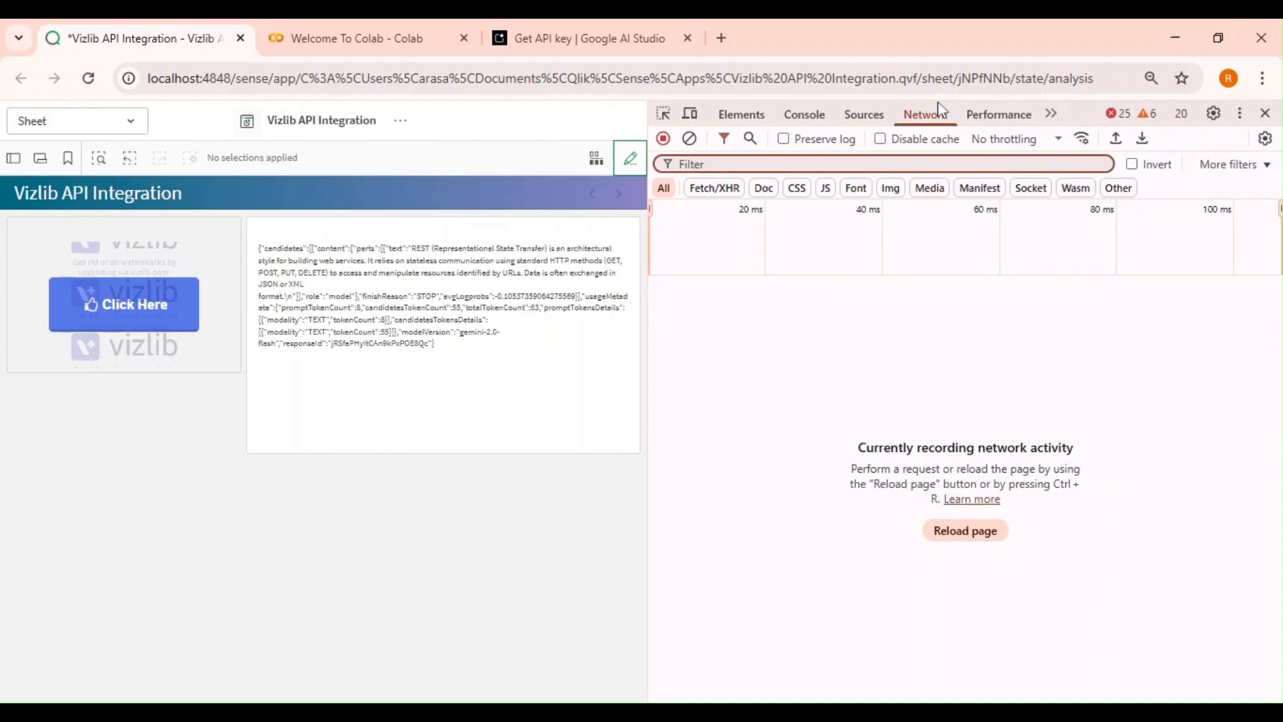
pyautogui.click(127, 312)
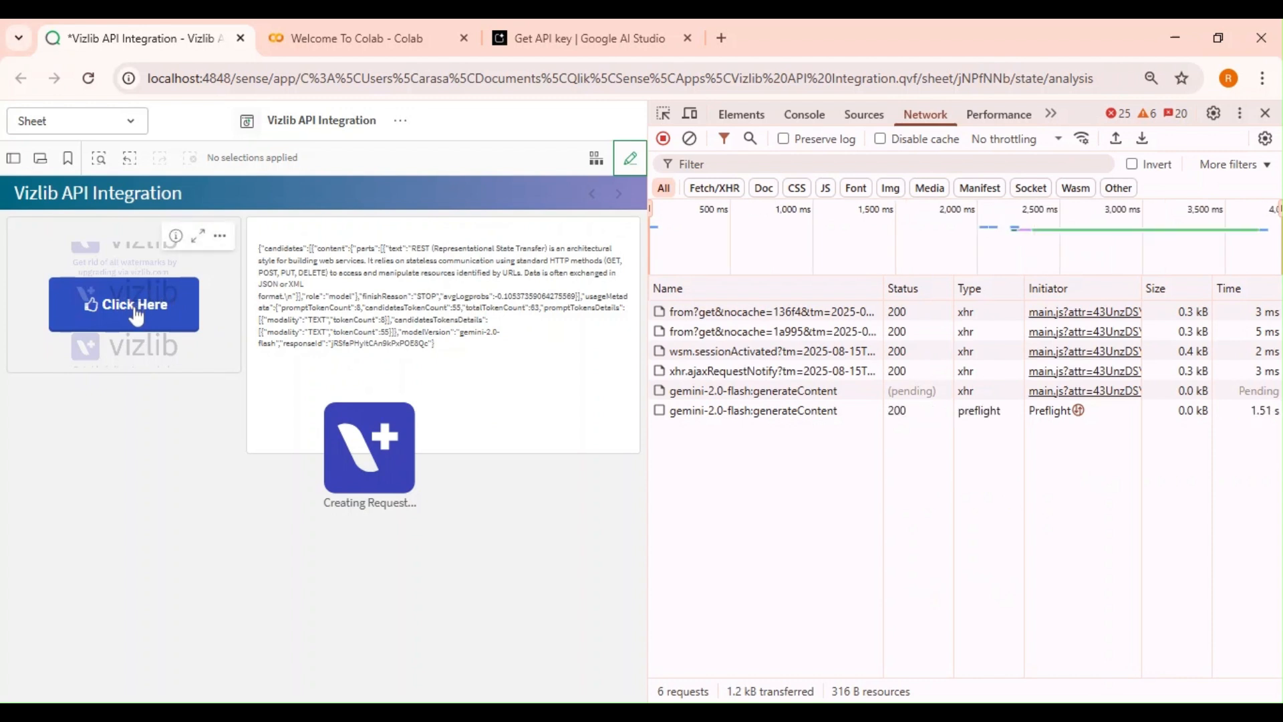
# Inspect the generateContent request's payload, preview and response in the Network panel.
pyautogui.click(822, 410)
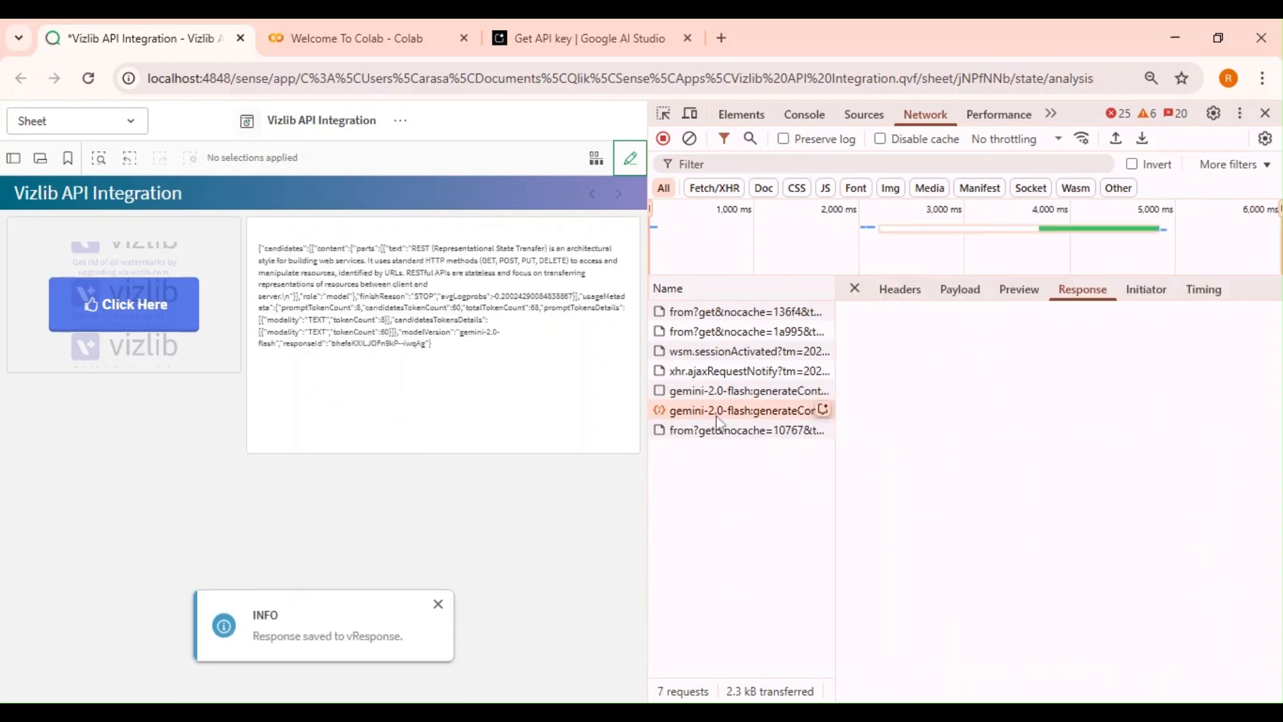
pyautogui.click(960, 294)
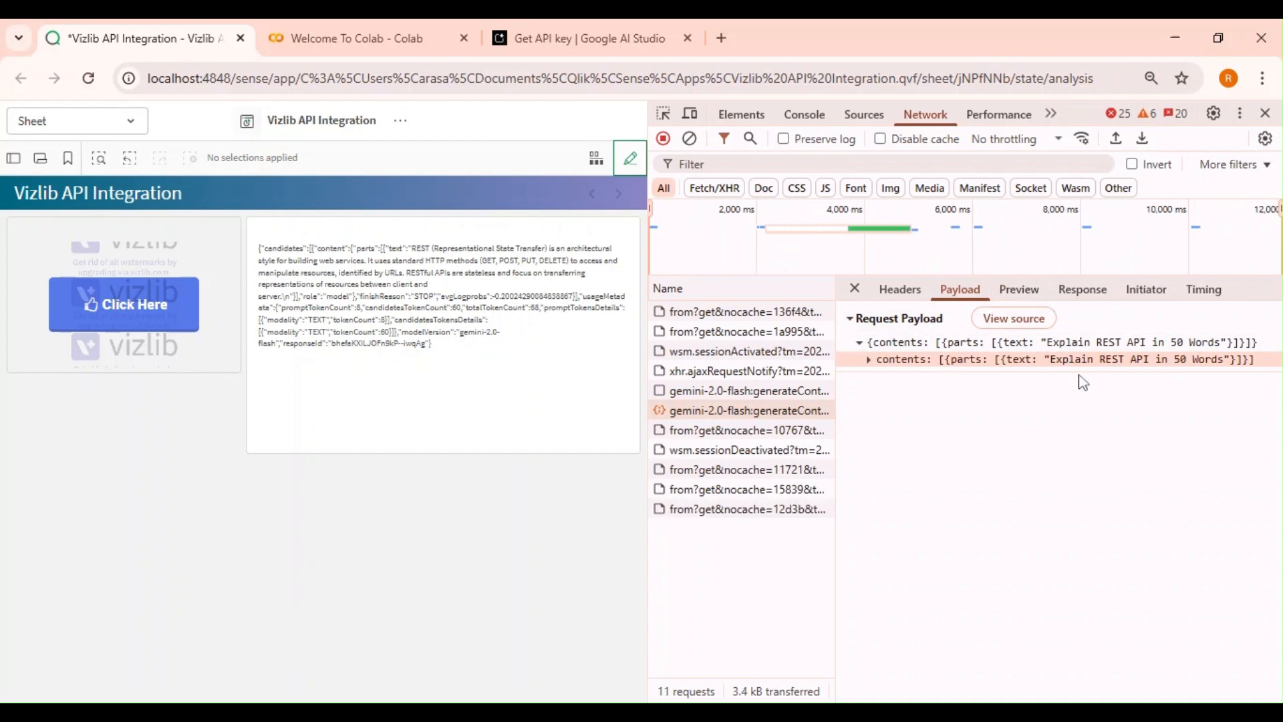
pyautogui.click(1030, 287)
pyautogui.click(1082, 289)
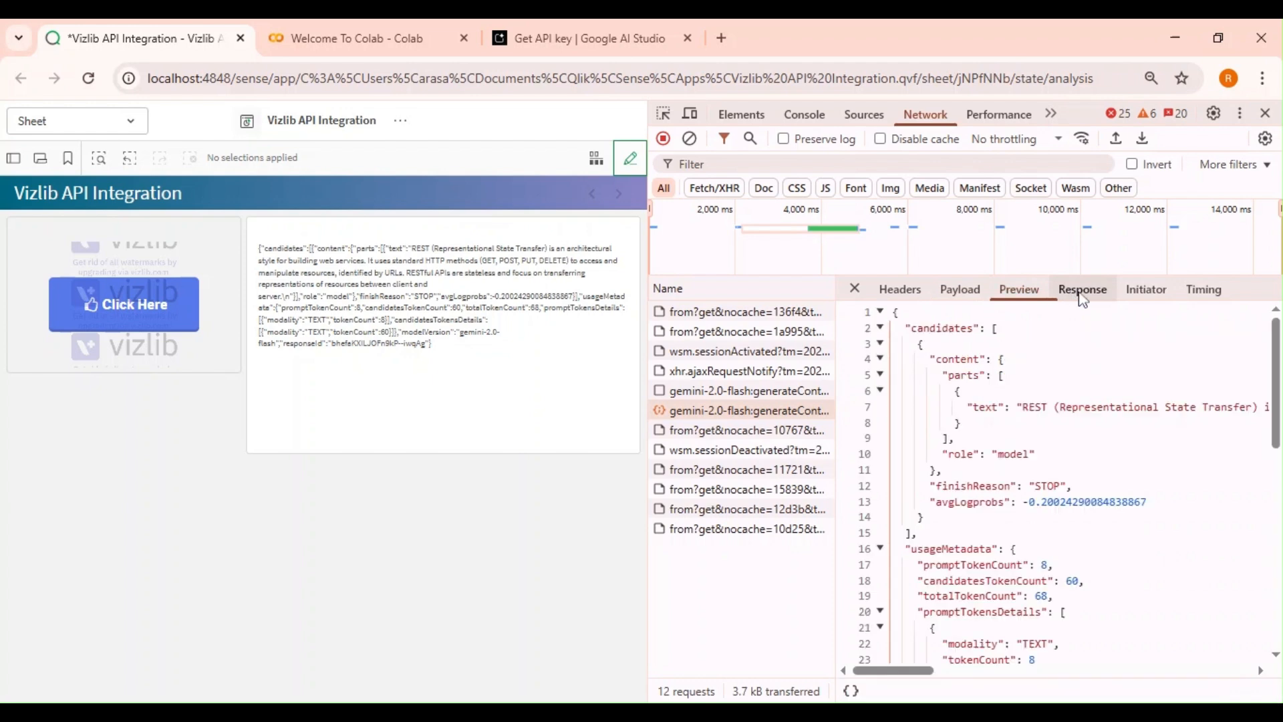
# Review the JSON response in the Network panel, then close the developer tools and view the response text object full screen.
pyautogui.scroll(-3, 1062, 481)
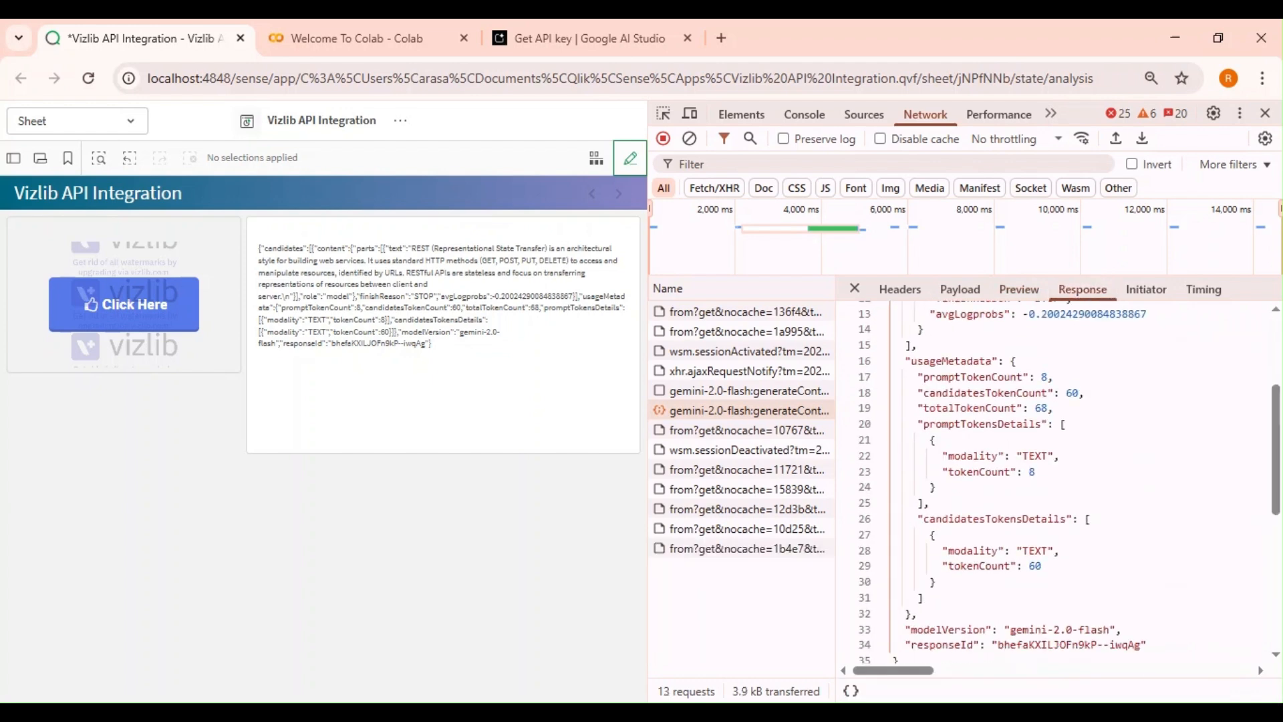
pyautogui.scroll(3, 1062, 481)
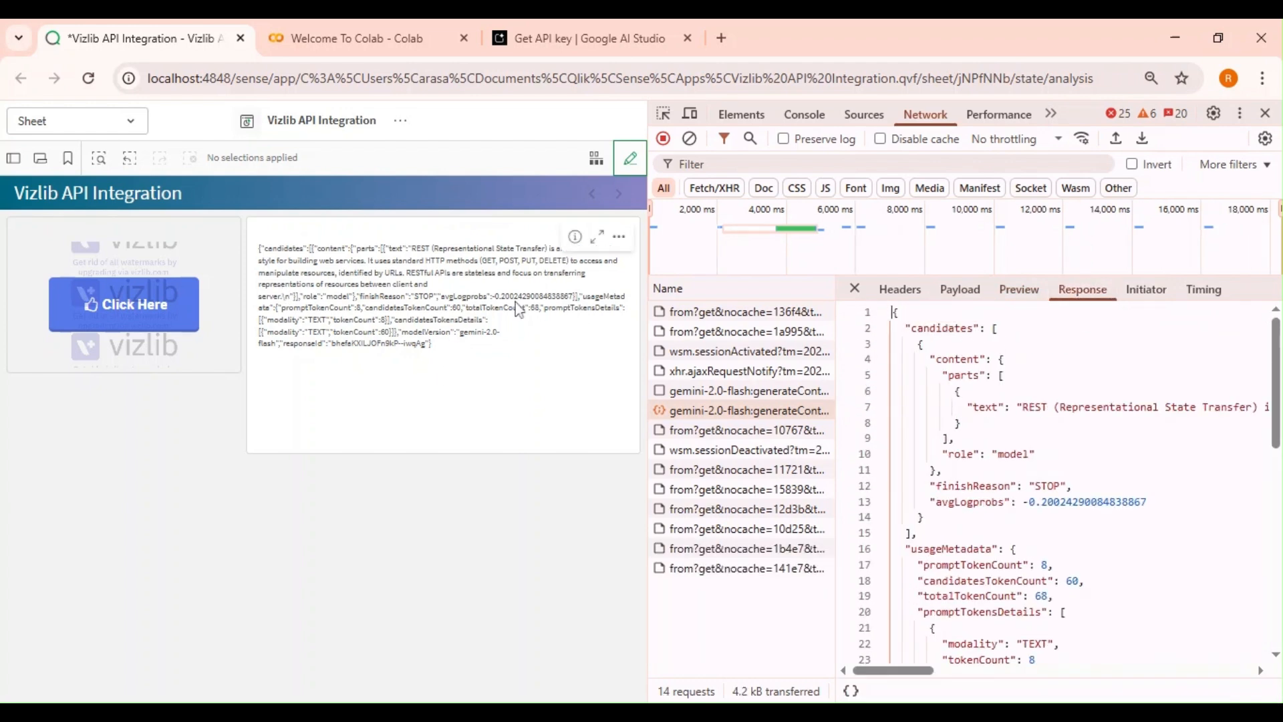
pyautogui.click(1265, 112)
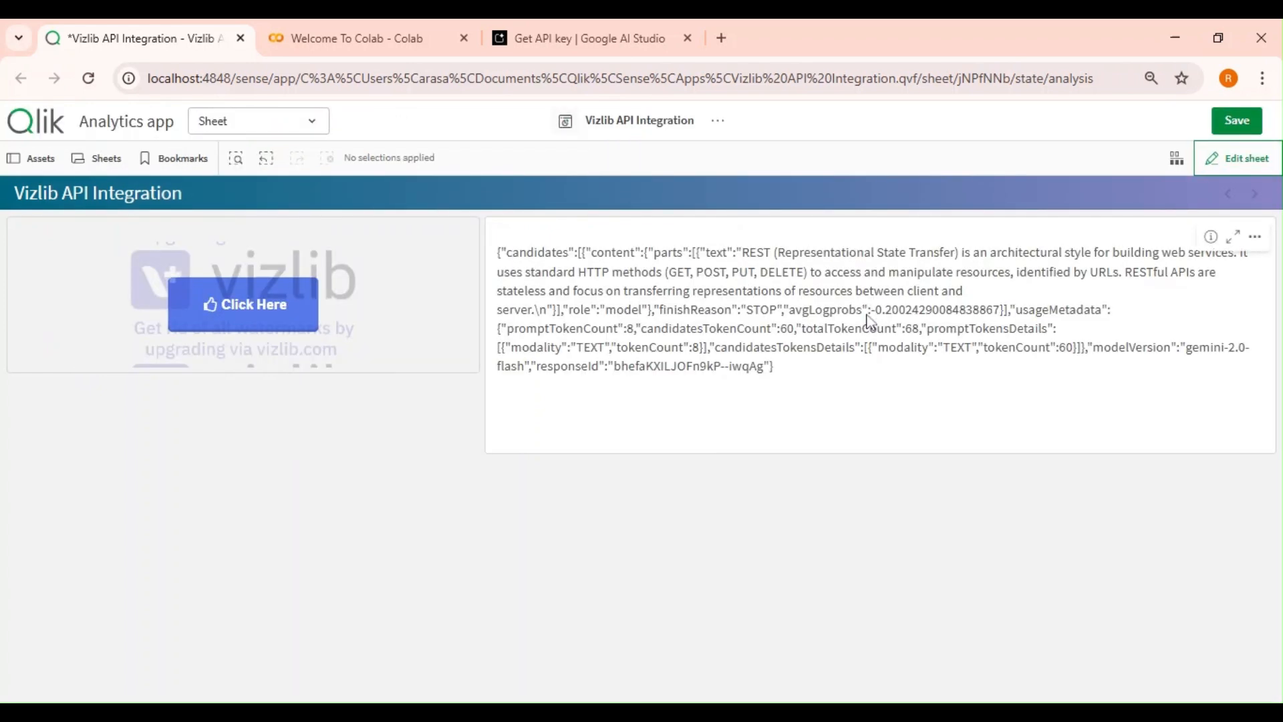
pyautogui.click(1232, 237)
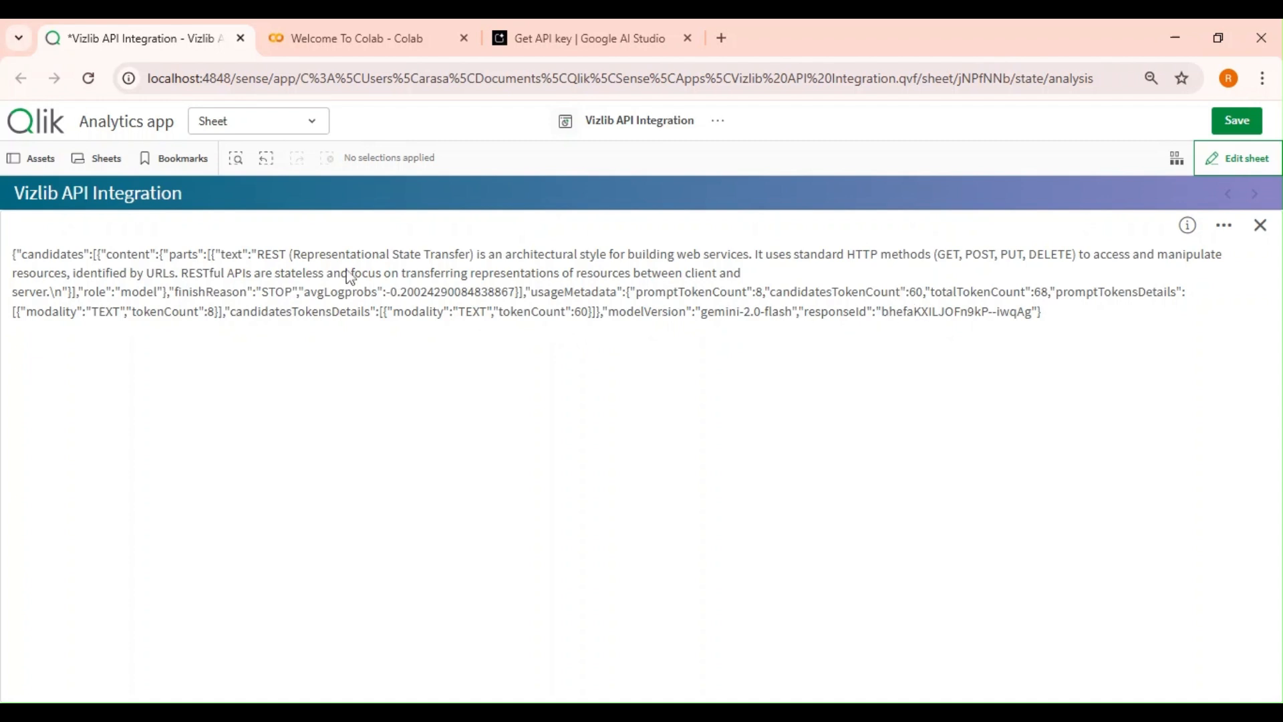
pyautogui.click(1261, 225)
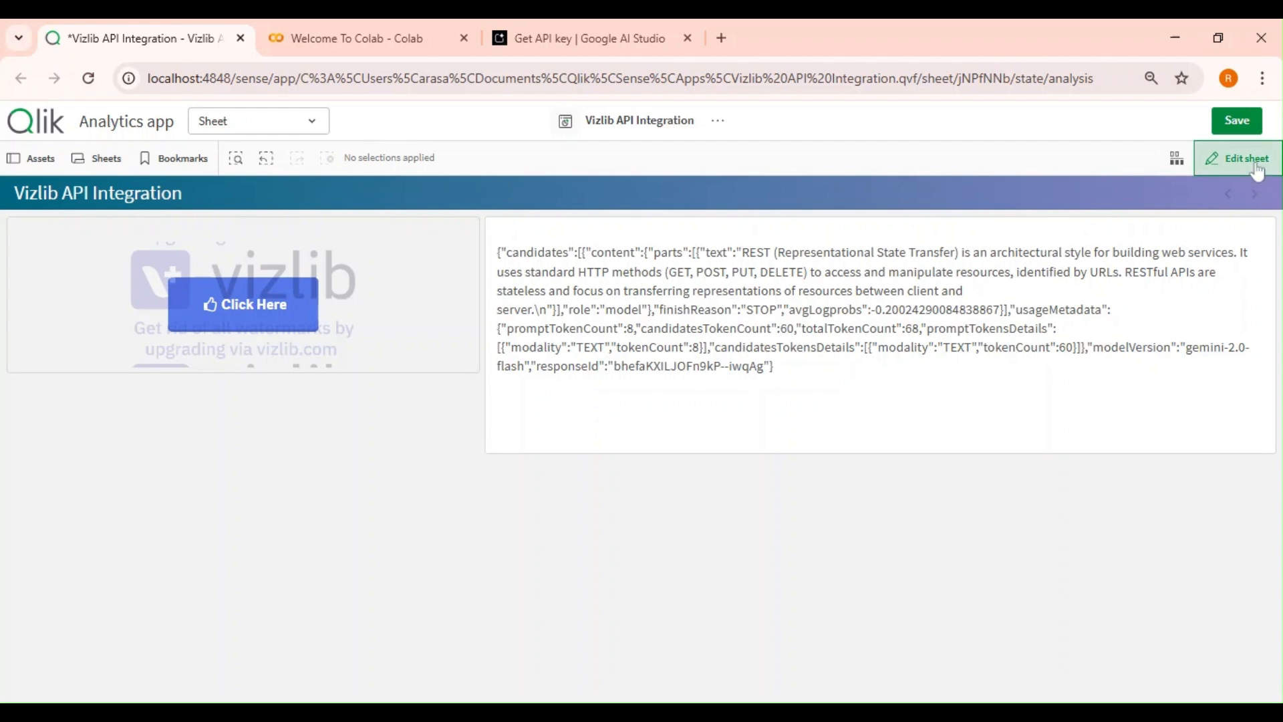
# Enter sheet editing and add a Text & image object below the existing objects, about 24 x 6 cells.
pyautogui.click(1236, 158)
pyautogui.scroll(-1, 100, 572)
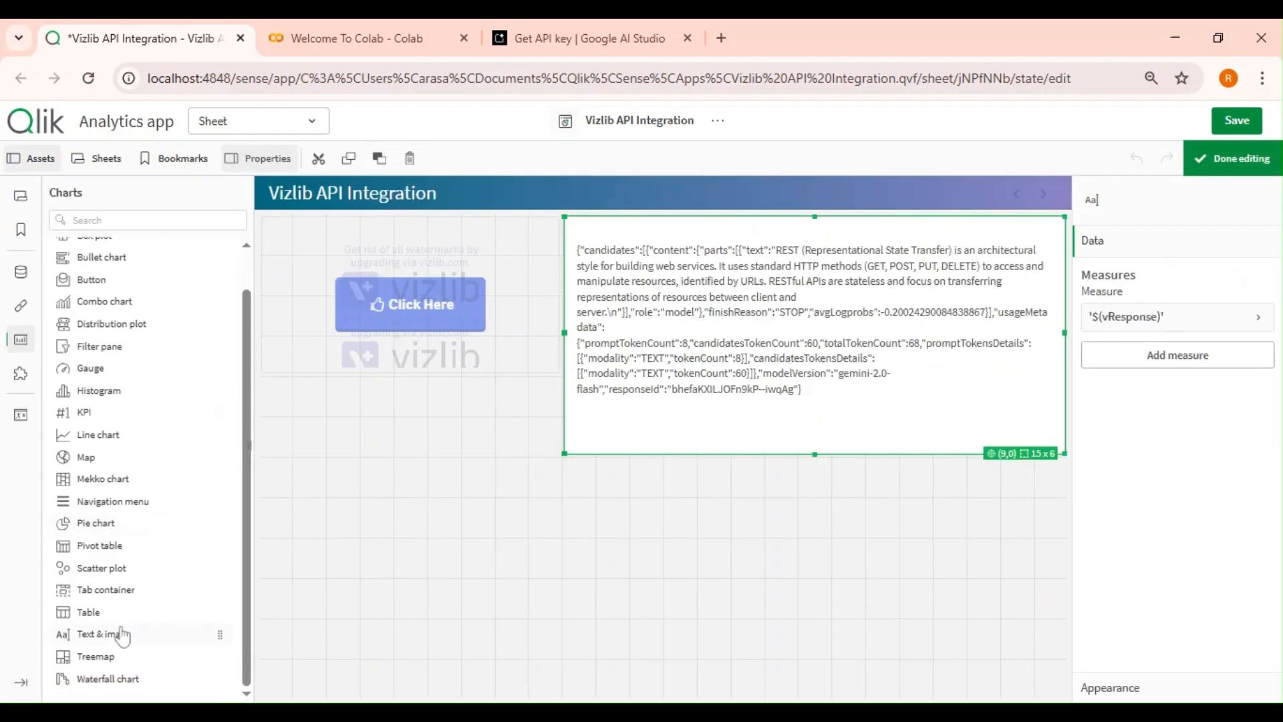
pyautogui.moveTo(116, 640); pyautogui.dragTo(1075, 428)
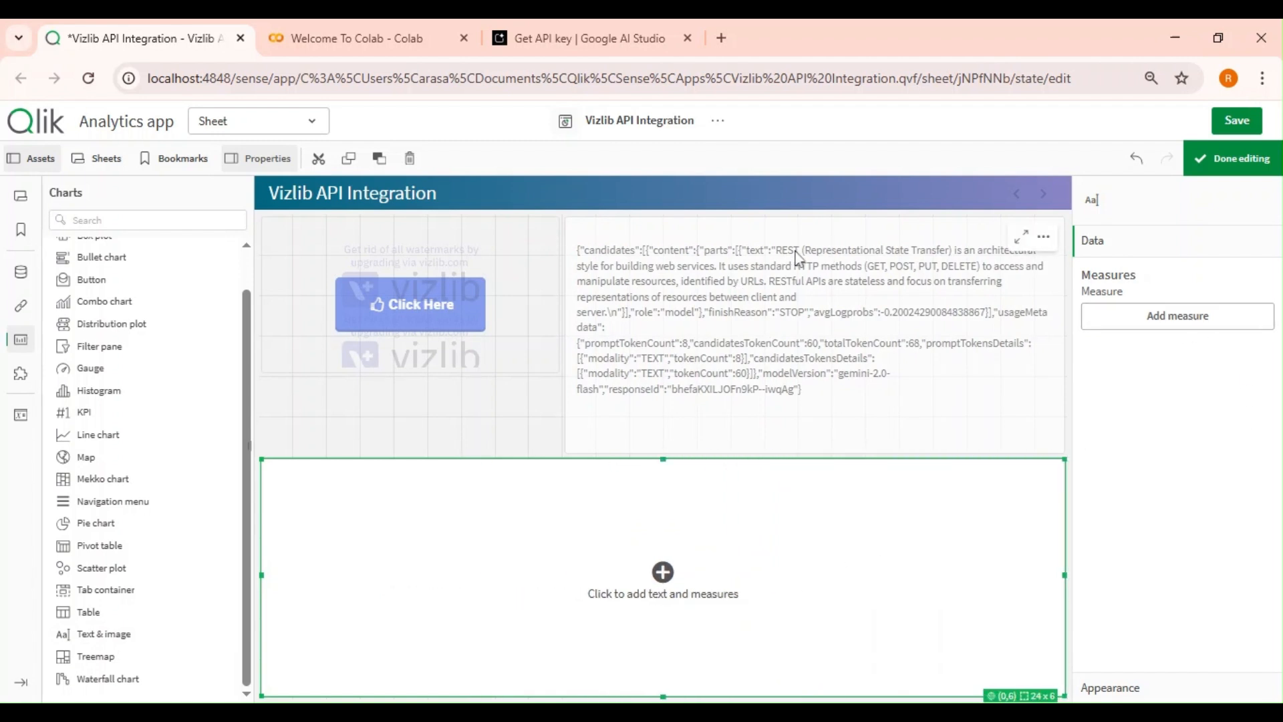
# Add a measure to the new text object with the expression TextBetween( vResponse , 'text' , 'role' ).
pyautogui.click(1020, 236)
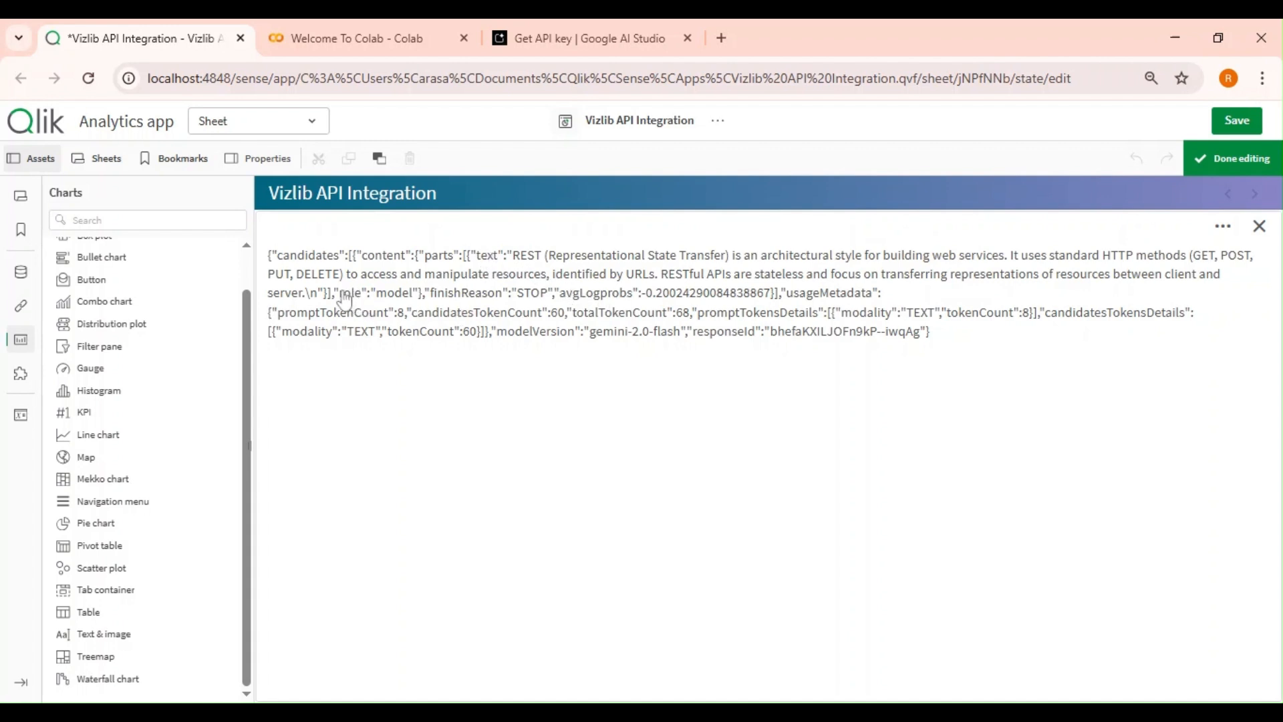
pyautogui.click(1259, 226)
pyautogui.click(824, 608)
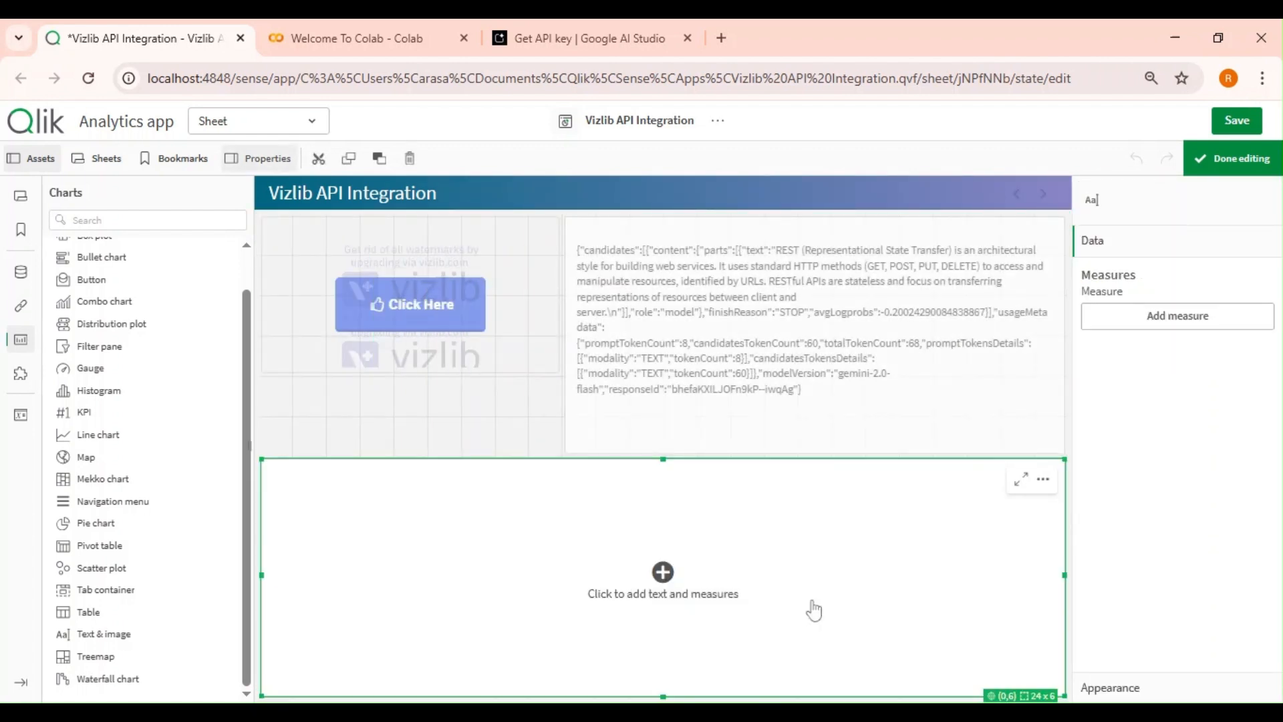
pyautogui.click(1178, 315)
pyautogui.click(1249, 358)
pyautogui.click(388, 296)
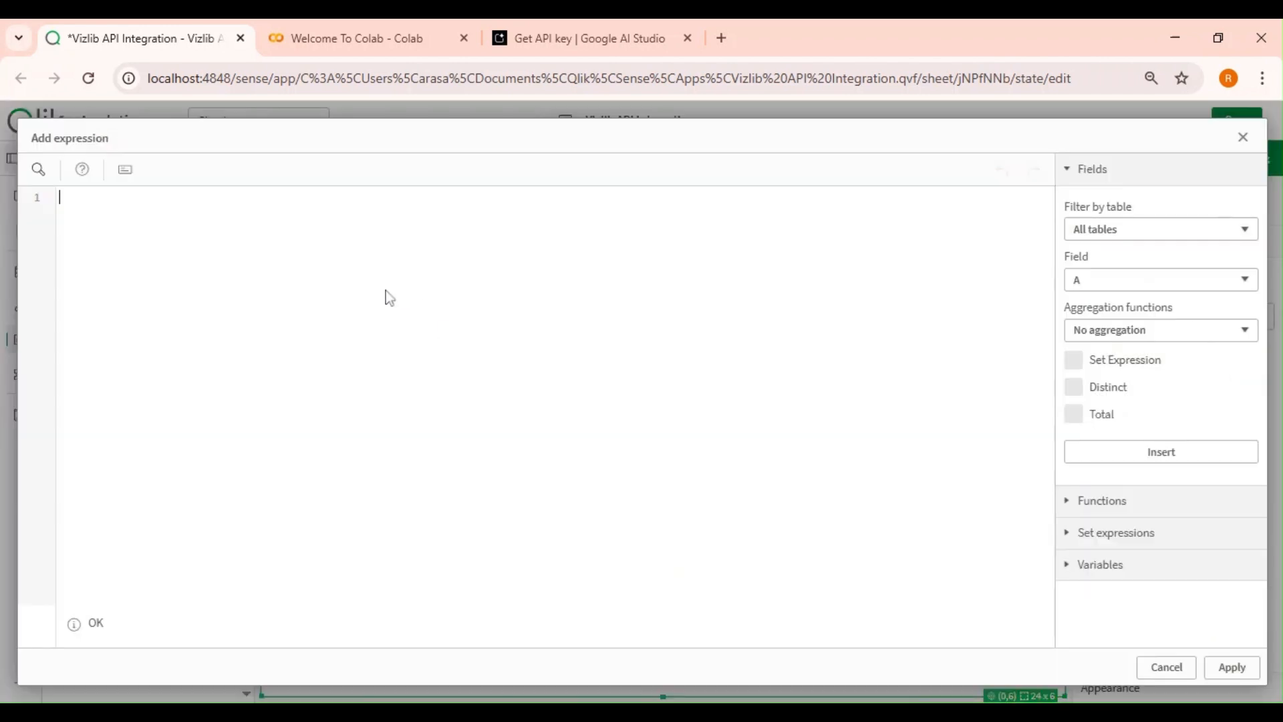
pyautogui.write('textbe')
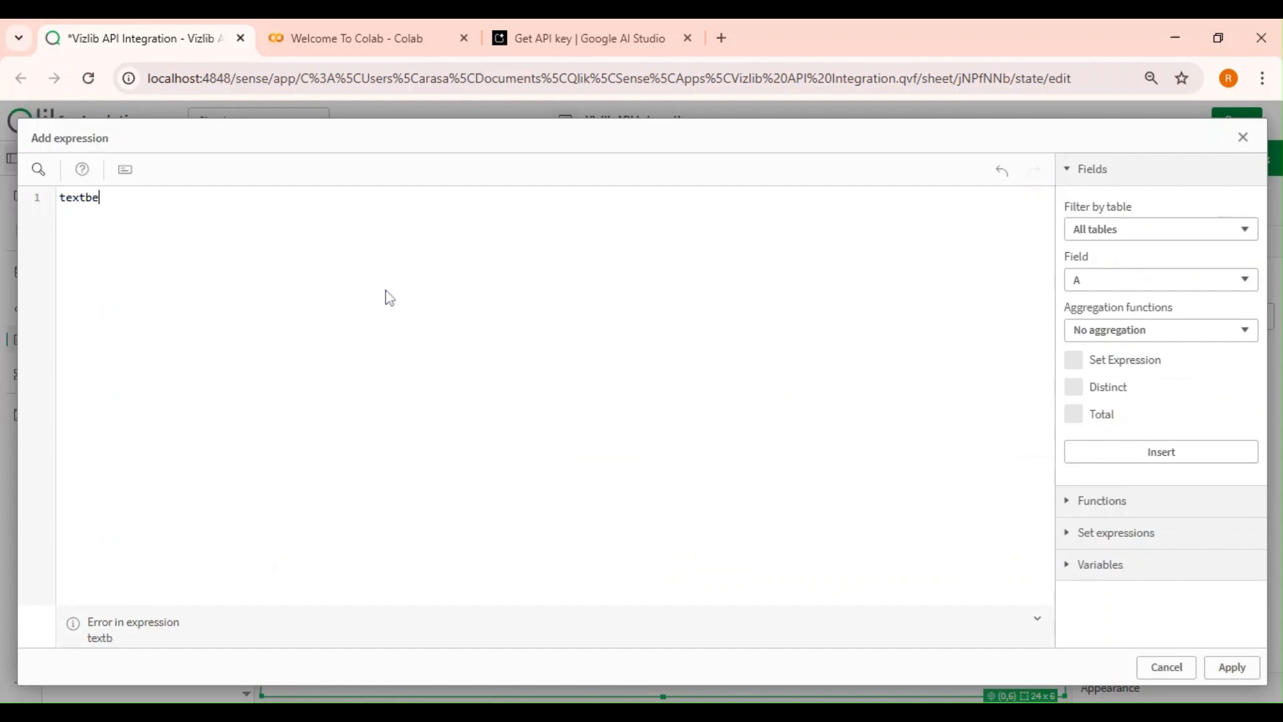
pyautogui.press('Return')
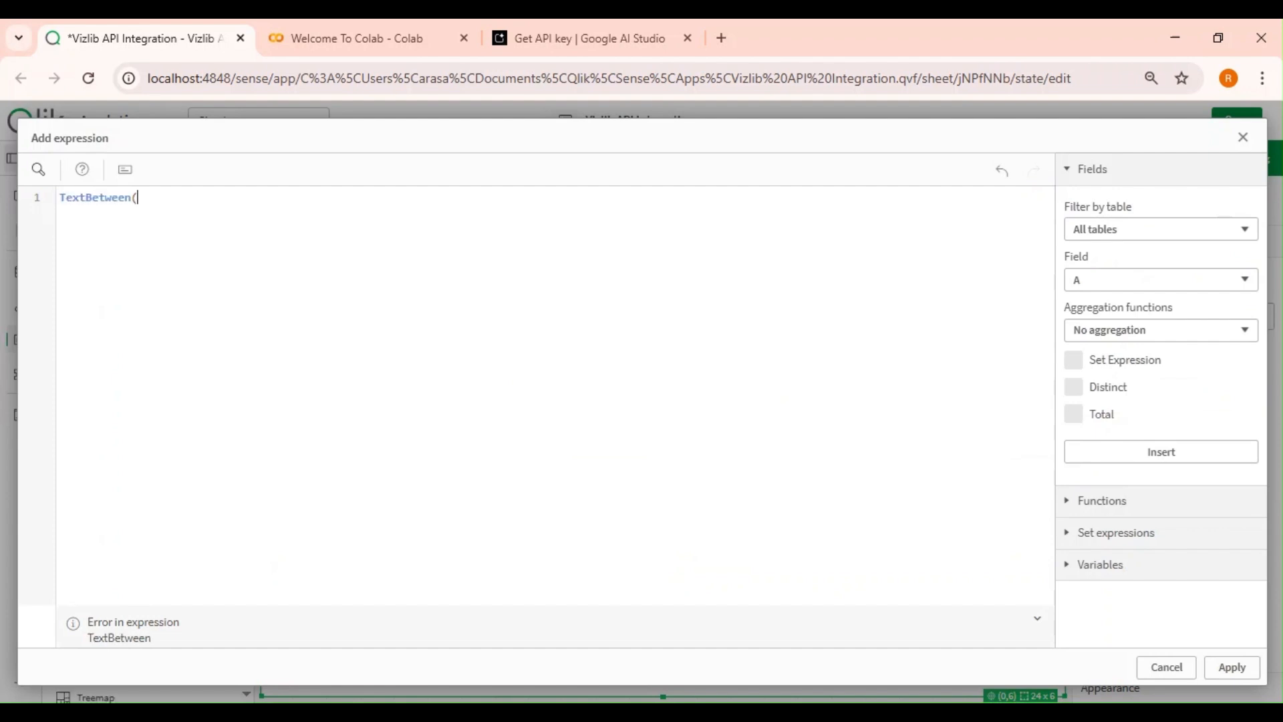
pyautogui.write('vResponse')
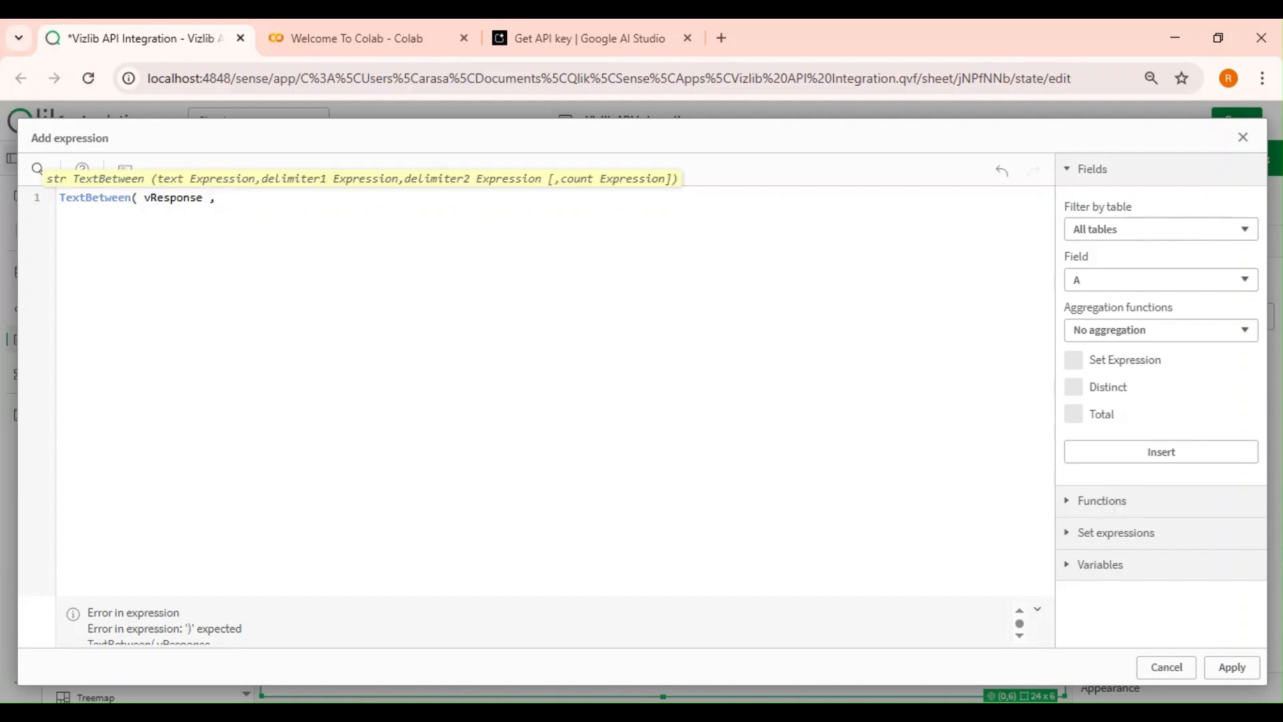
pyautogui.write(" , 'text' , ''role")
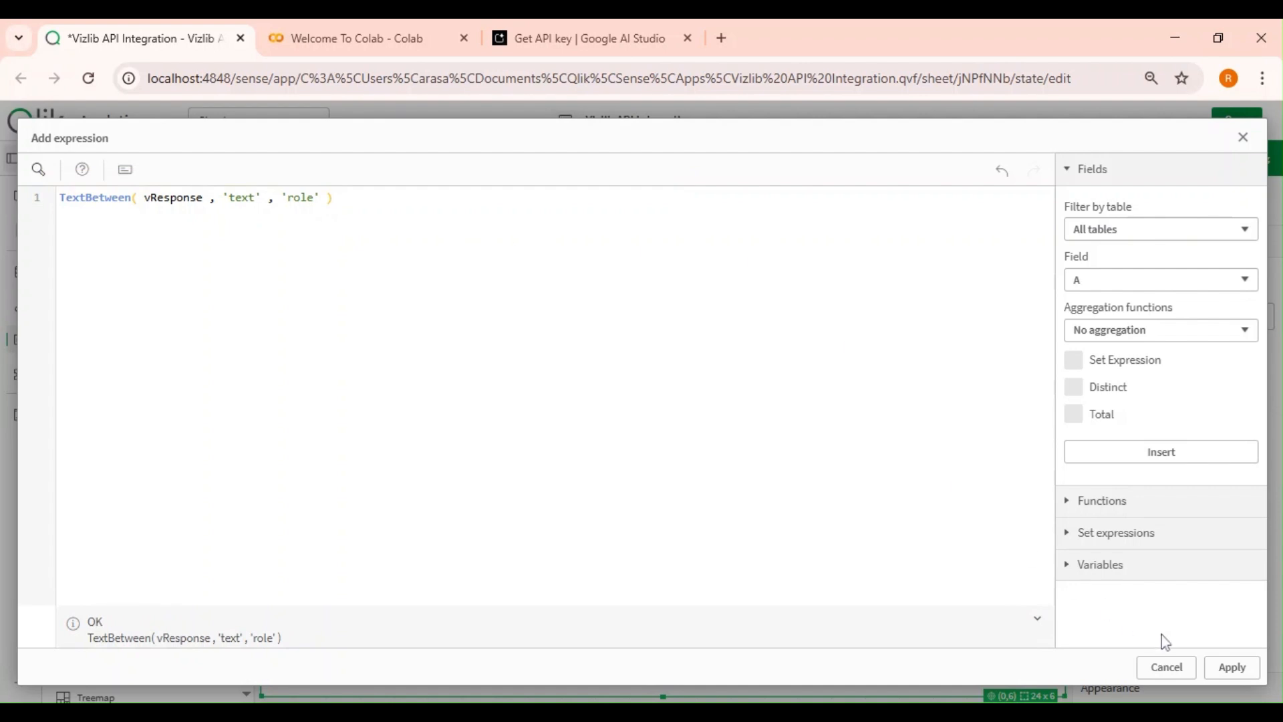
pyautogui.click(1233, 668)
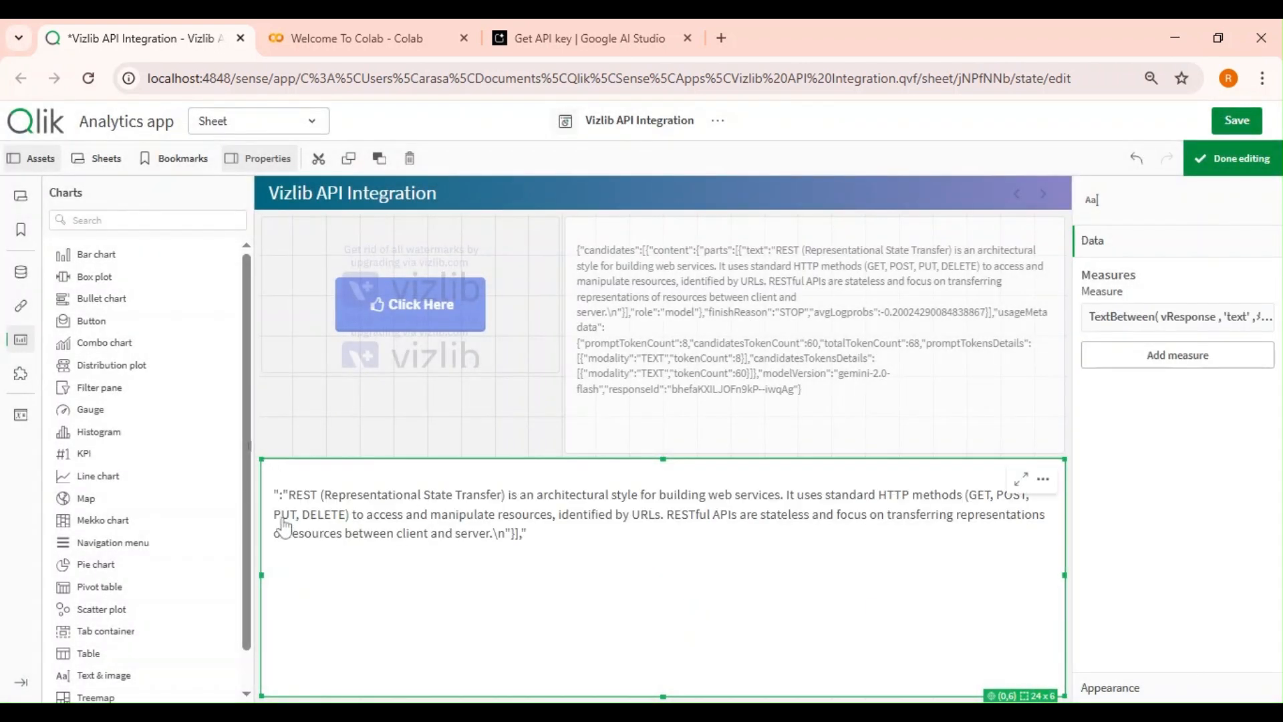
# Edit the new measure so its start delimiter becomes the text key followed by a colon and opening quote.
pyautogui.click(903, 615)
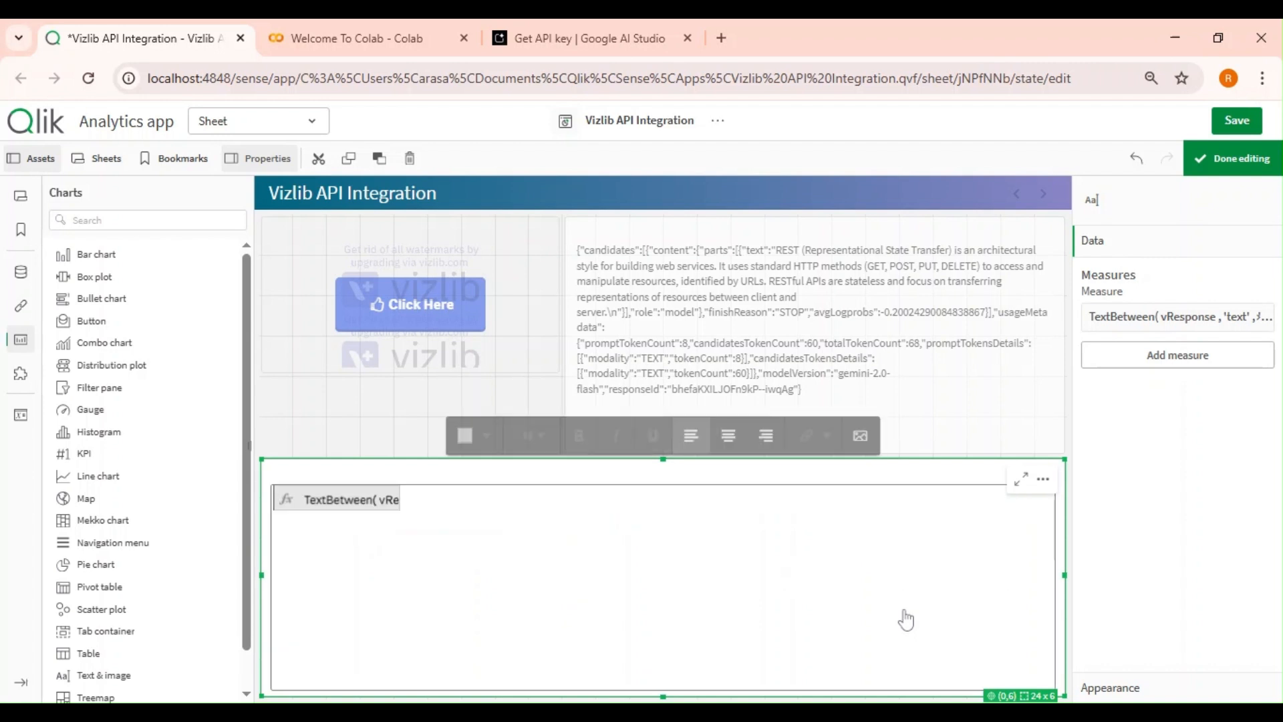
pyautogui.click(935, 414)
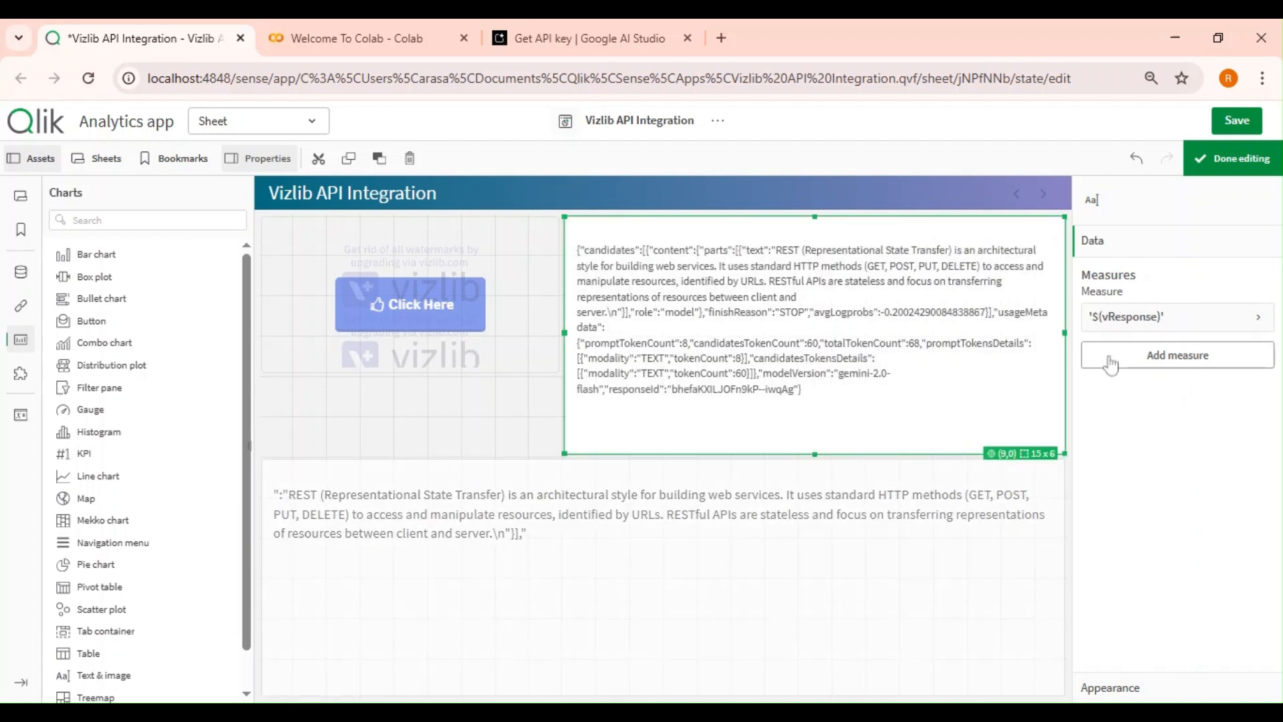
pyautogui.click(1163, 326)
pyautogui.click(947, 573)
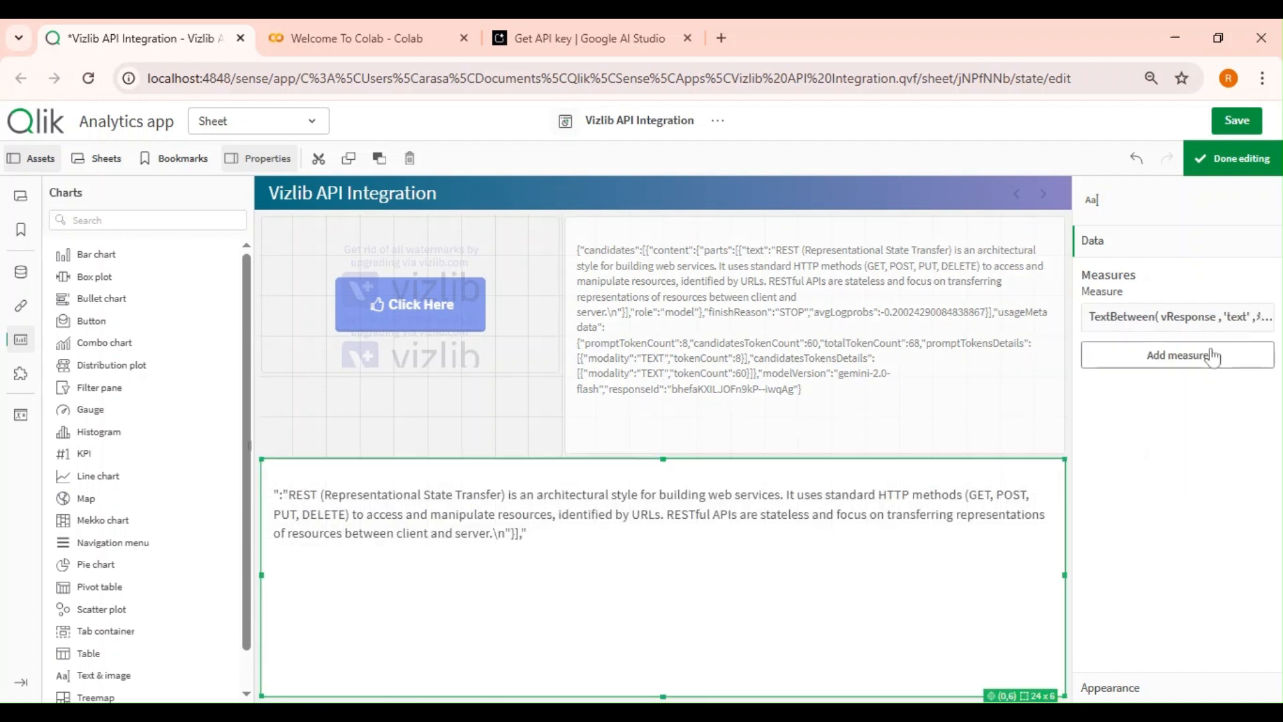
pyautogui.click(1176, 316)
pyautogui.click(1246, 369)
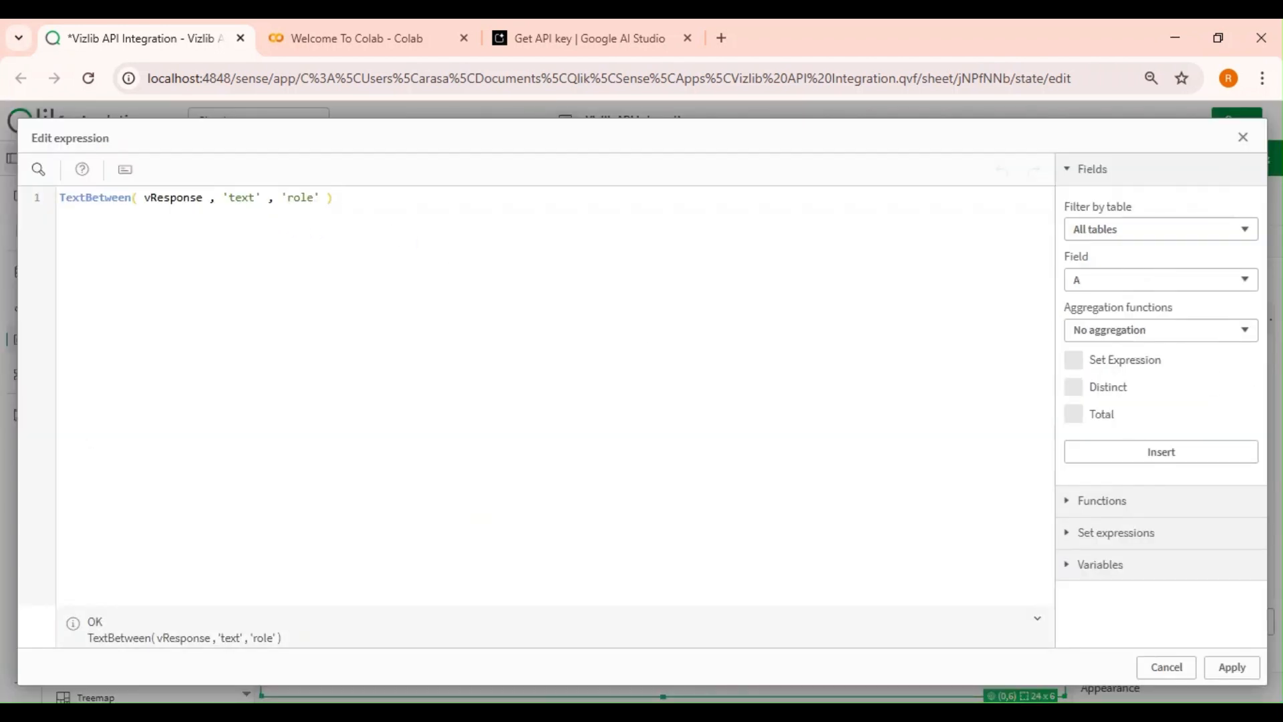
pyautogui.write("'")
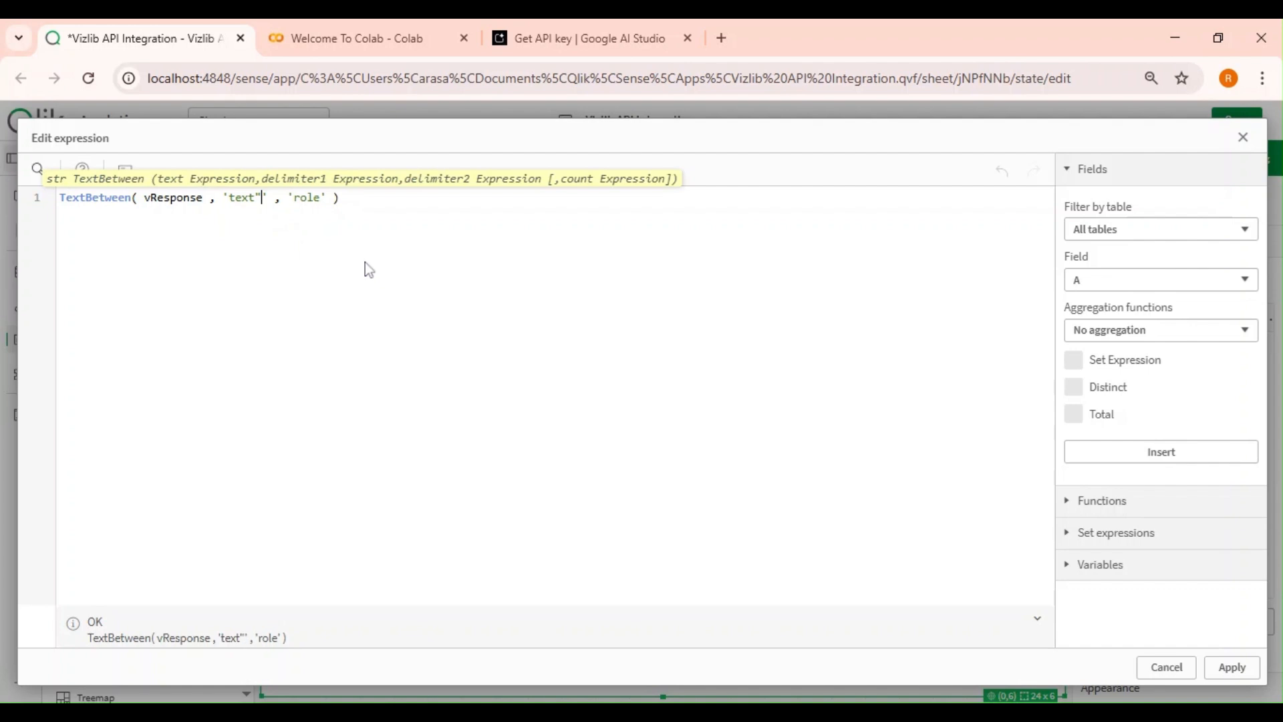
pyautogui.write(';')
pyautogui.press('BackSpace')
pyautogui.write(':"')
pyautogui.click(1231, 667)
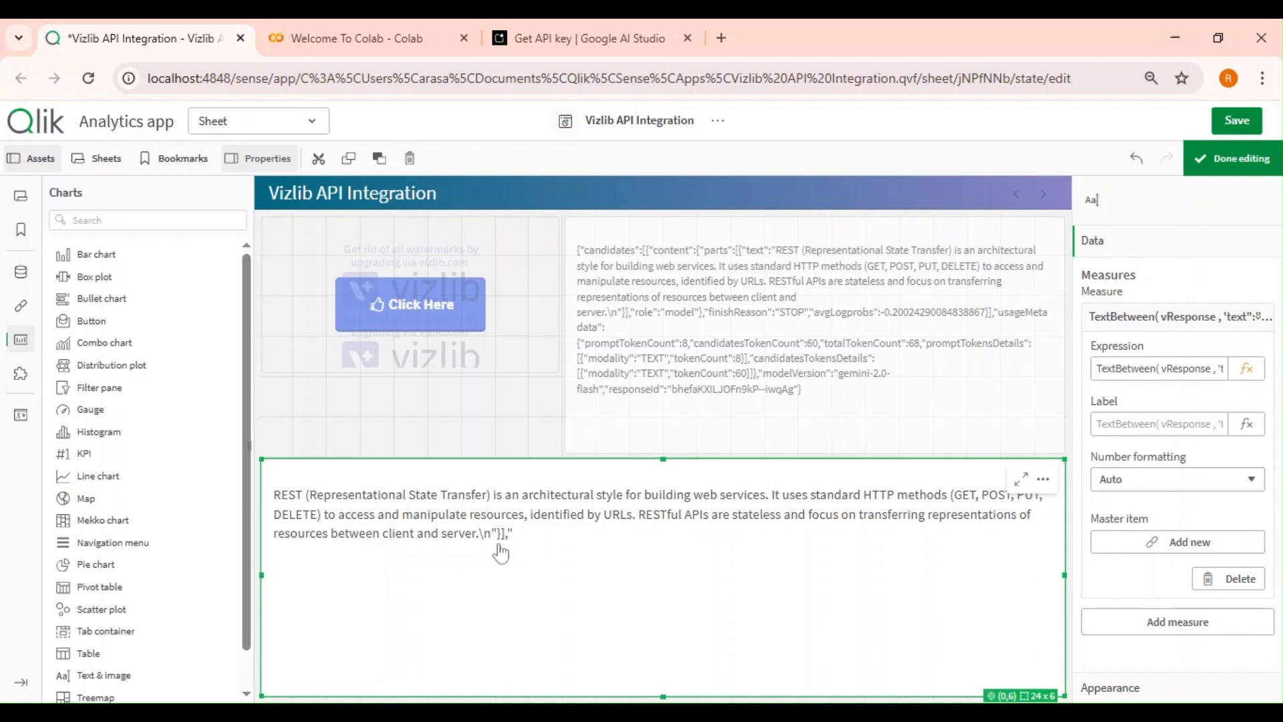
# Edit the measure so its end delimiter becomes the closing quote, brace and bracket before the role key.
pyautogui.click(1246, 368)
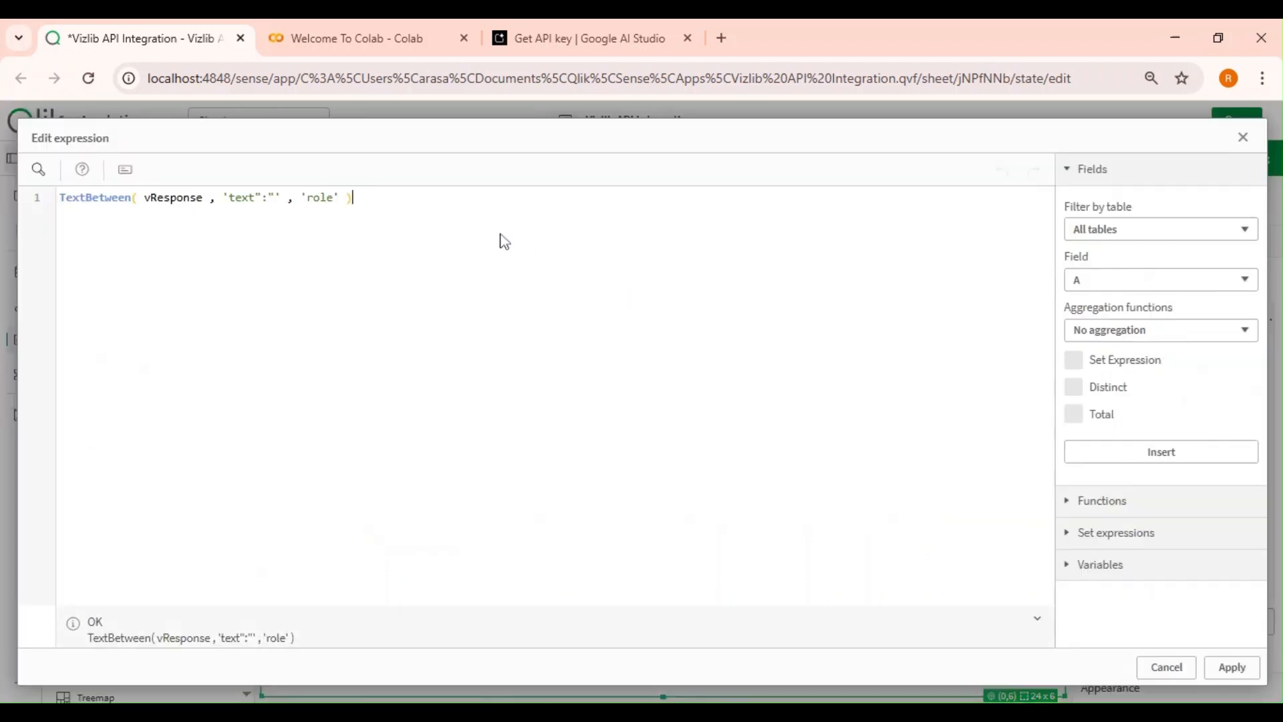
pyautogui.press('Right')
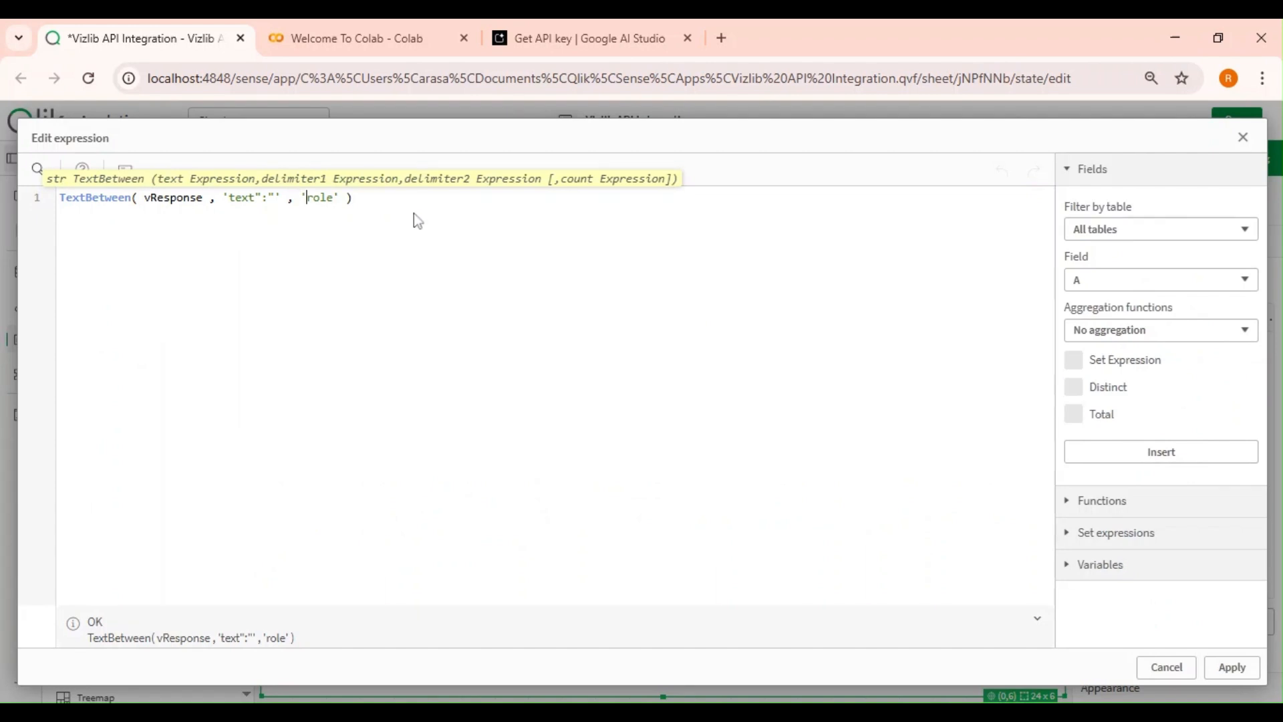
pyautogui.write('""]')
pyautogui.press('Left')
pyautogui.write('}],')
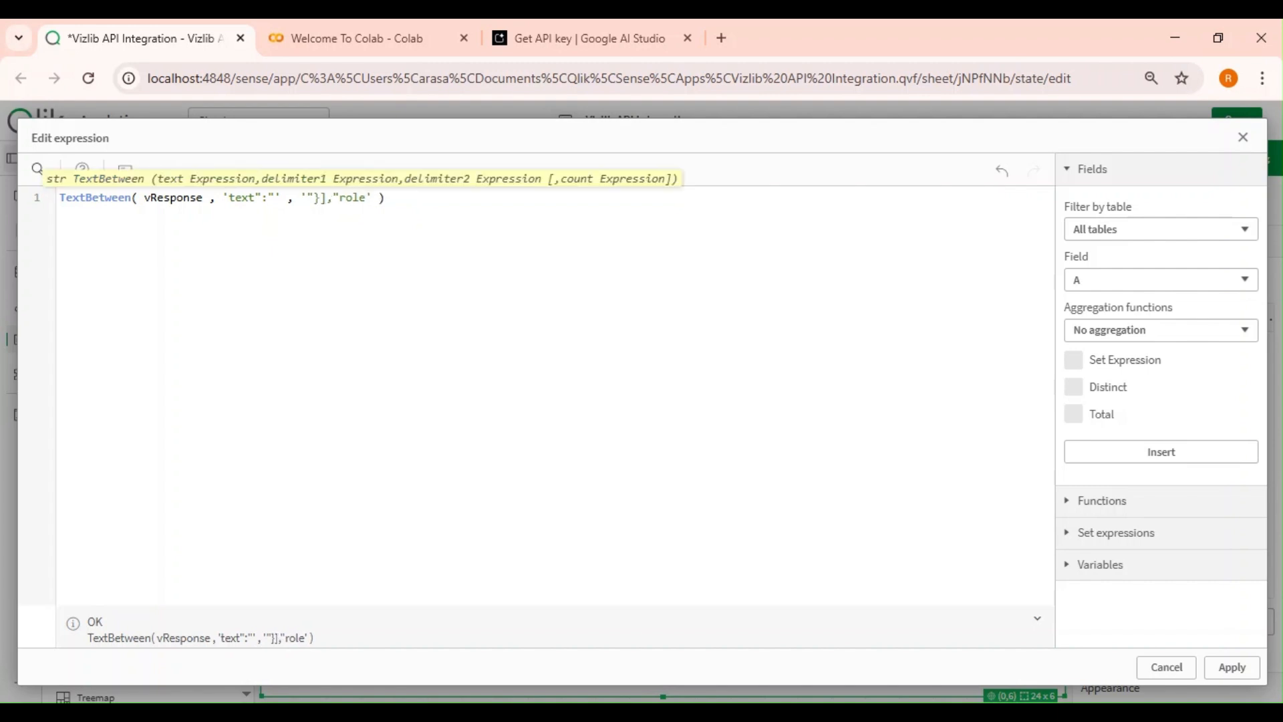
pyautogui.click(1232, 667)
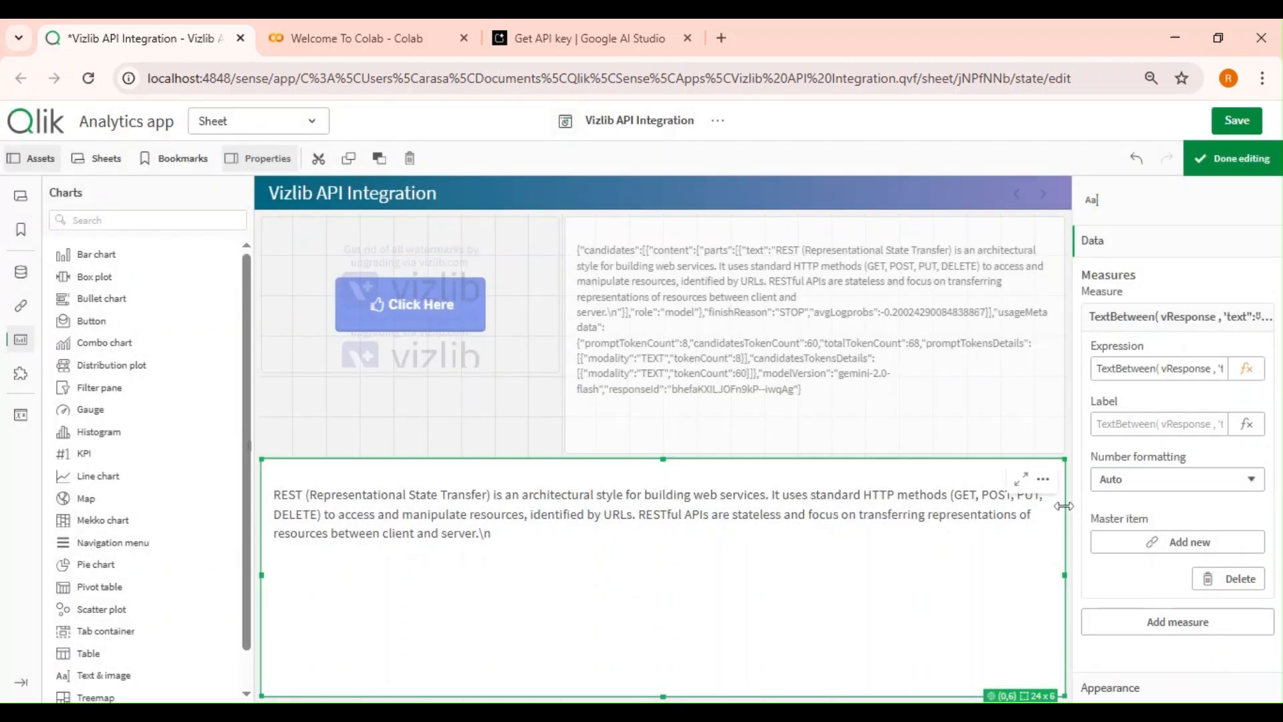
# Wrap the measure expression in a Replace function that replaces the newline escape sequence with an empty string.
pyautogui.click(1211, 318)
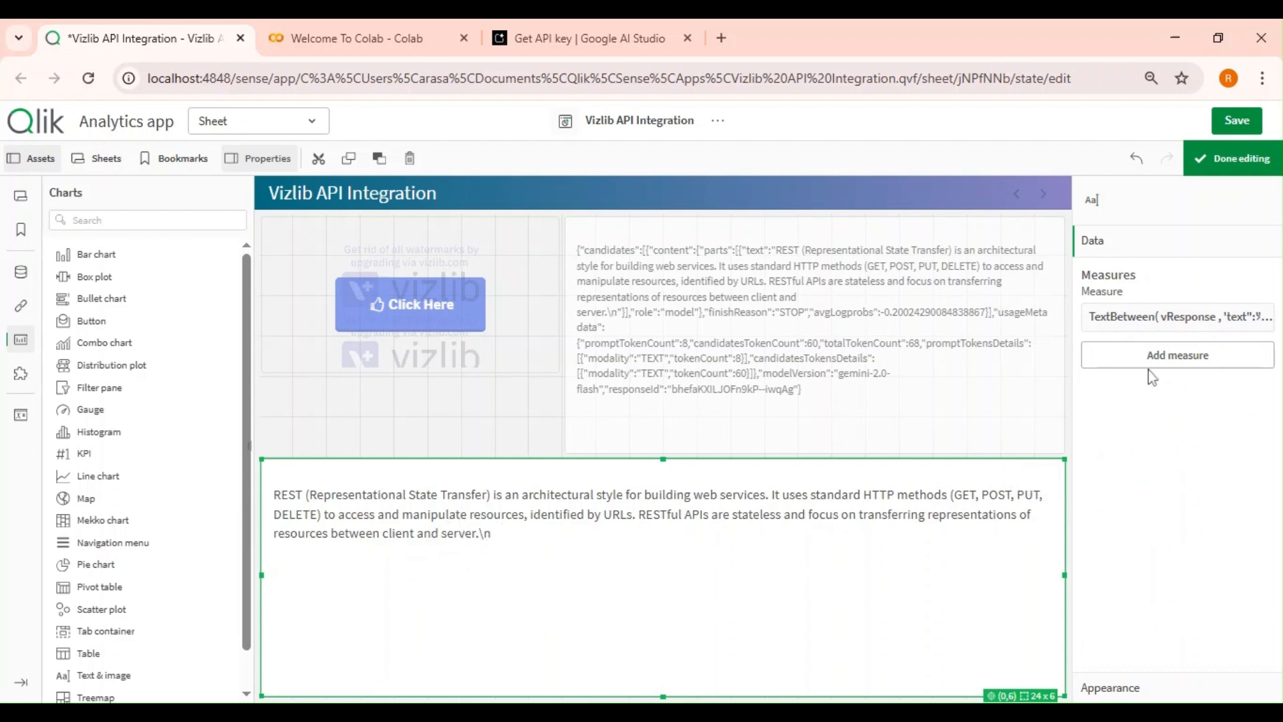
pyautogui.click(1229, 318)
pyautogui.click(1246, 369)
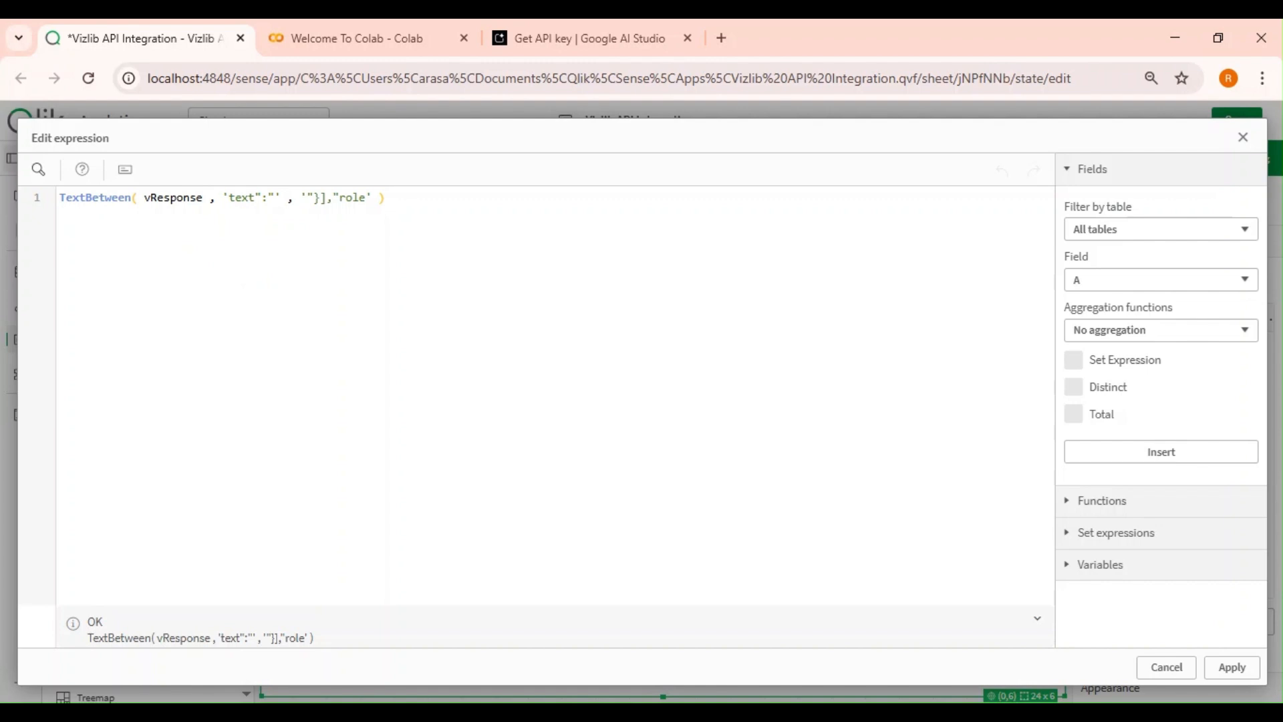
pyautogui.write('Re ')
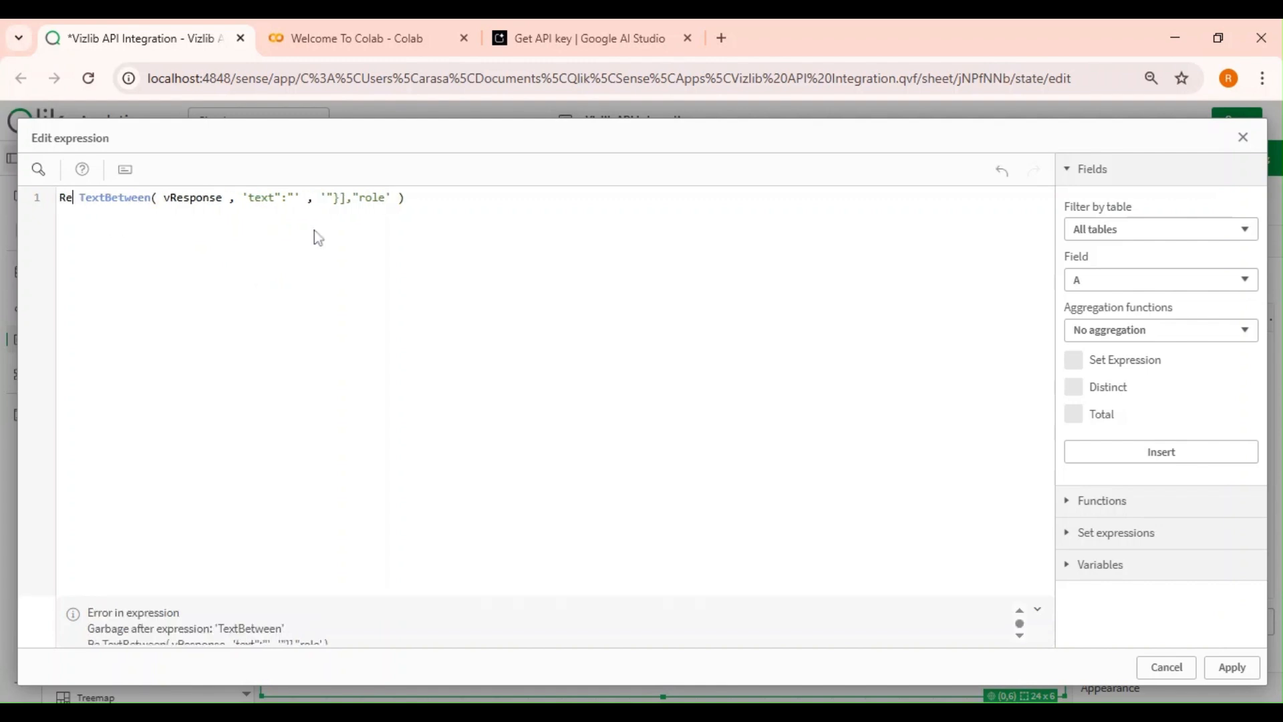
pyautogui.write('pl')
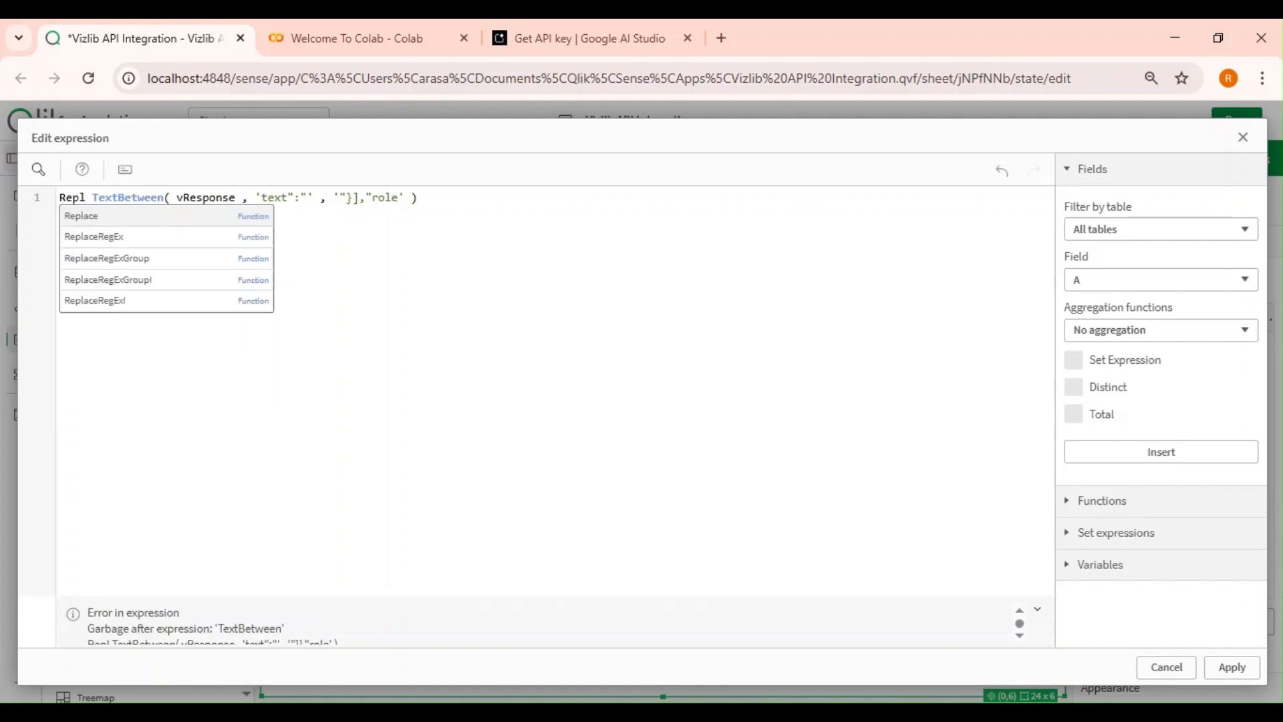
pyautogui.press('Return')
pyautogui.write('(')
pyautogui.press('End')
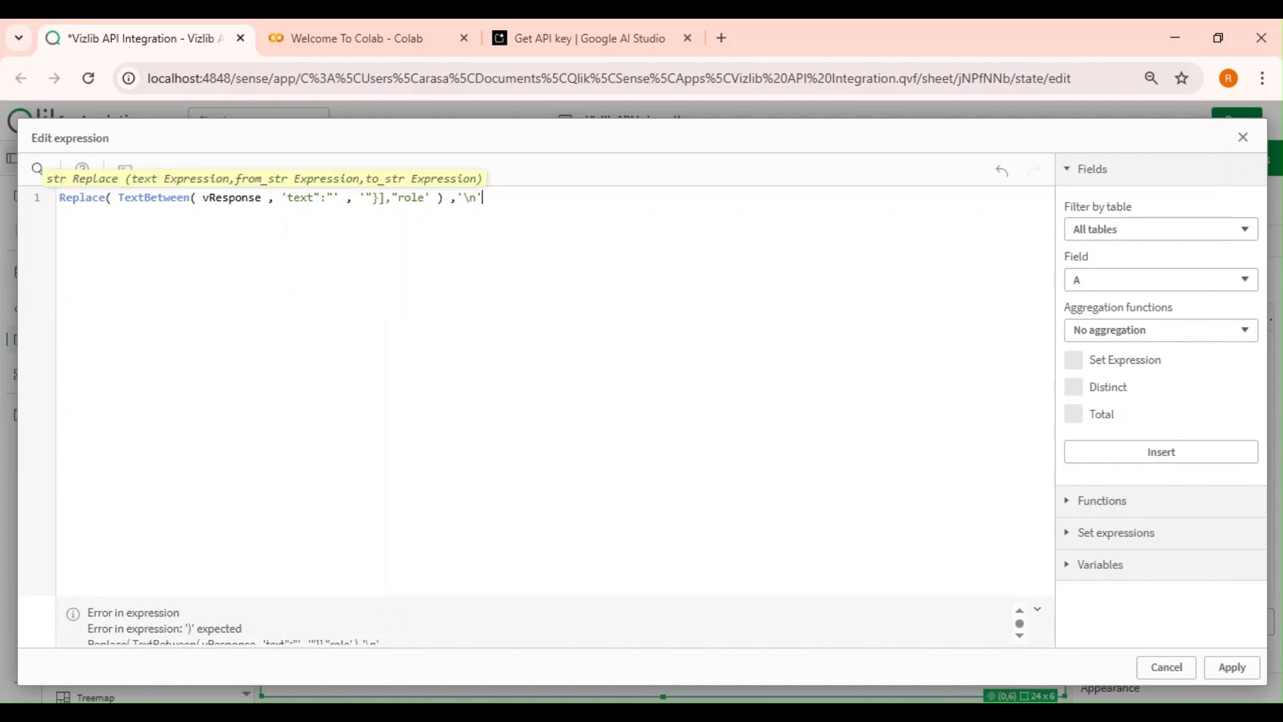
pyautogui.write(')')
pyautogui.click(1231, 667)
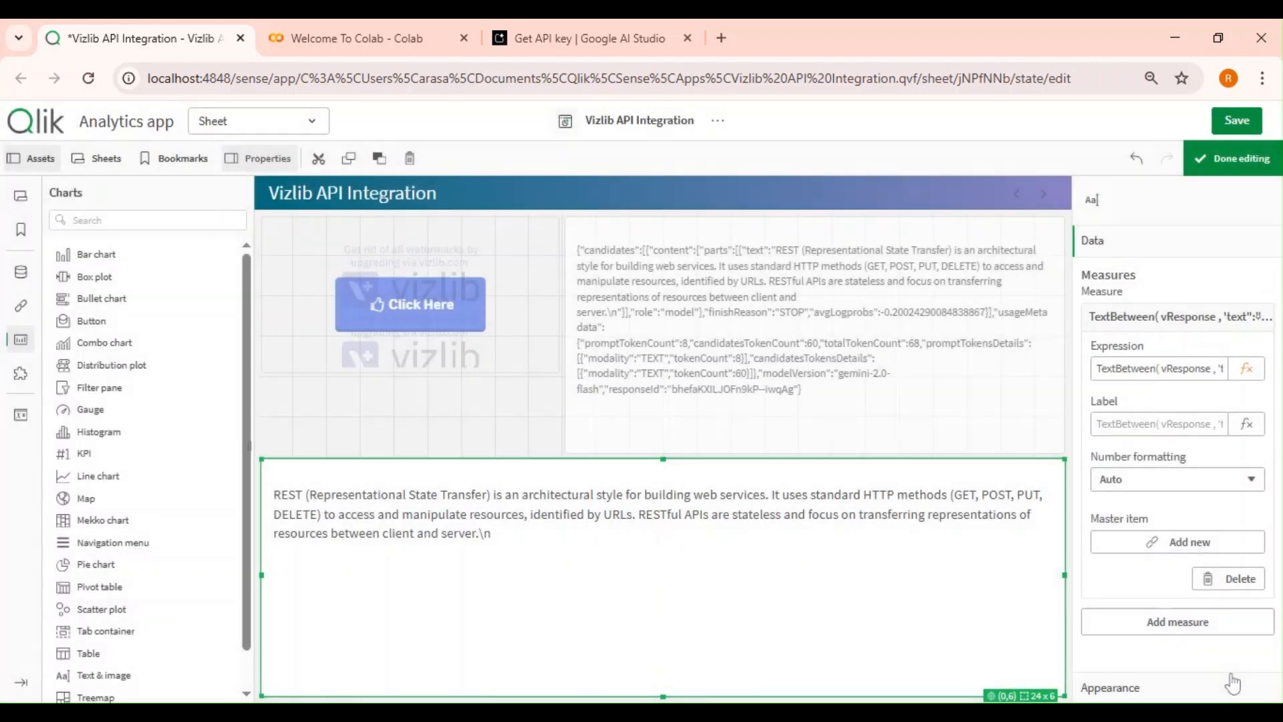
# Finish editing the sheet and trigger the Click Here button.
pyautogui.click(1231, 159)
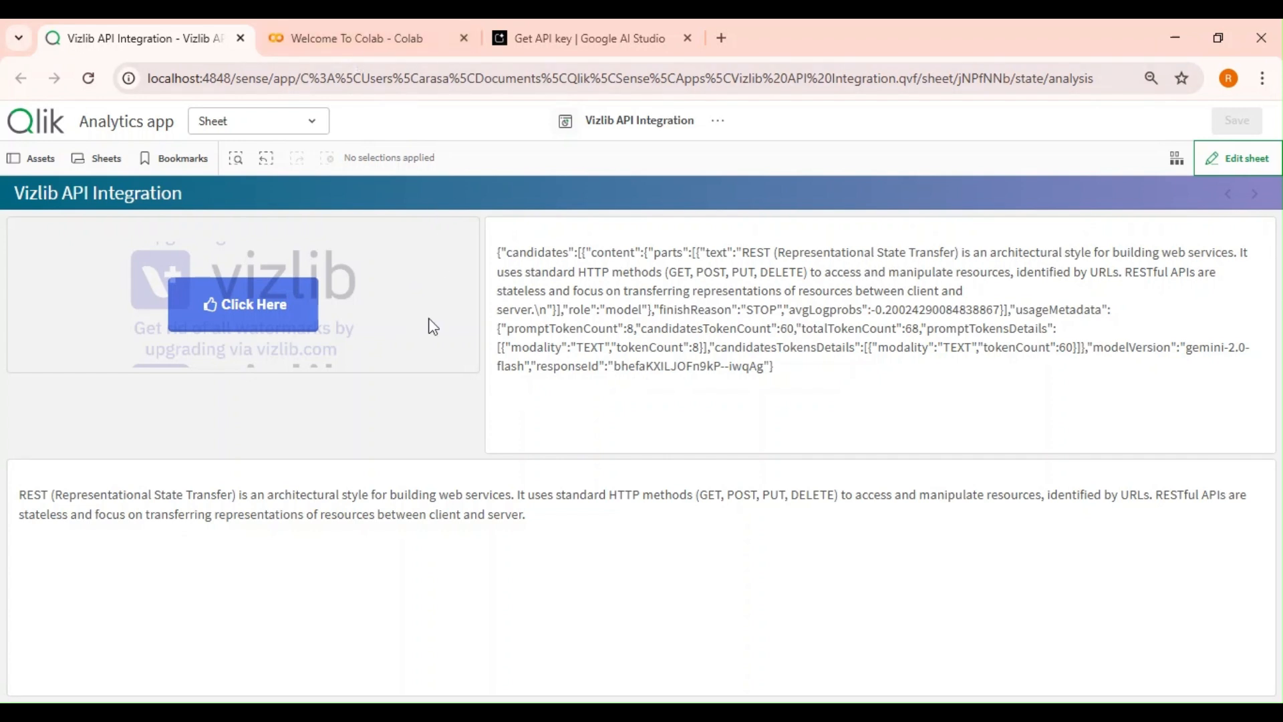
pyautogui.click(269, 321)
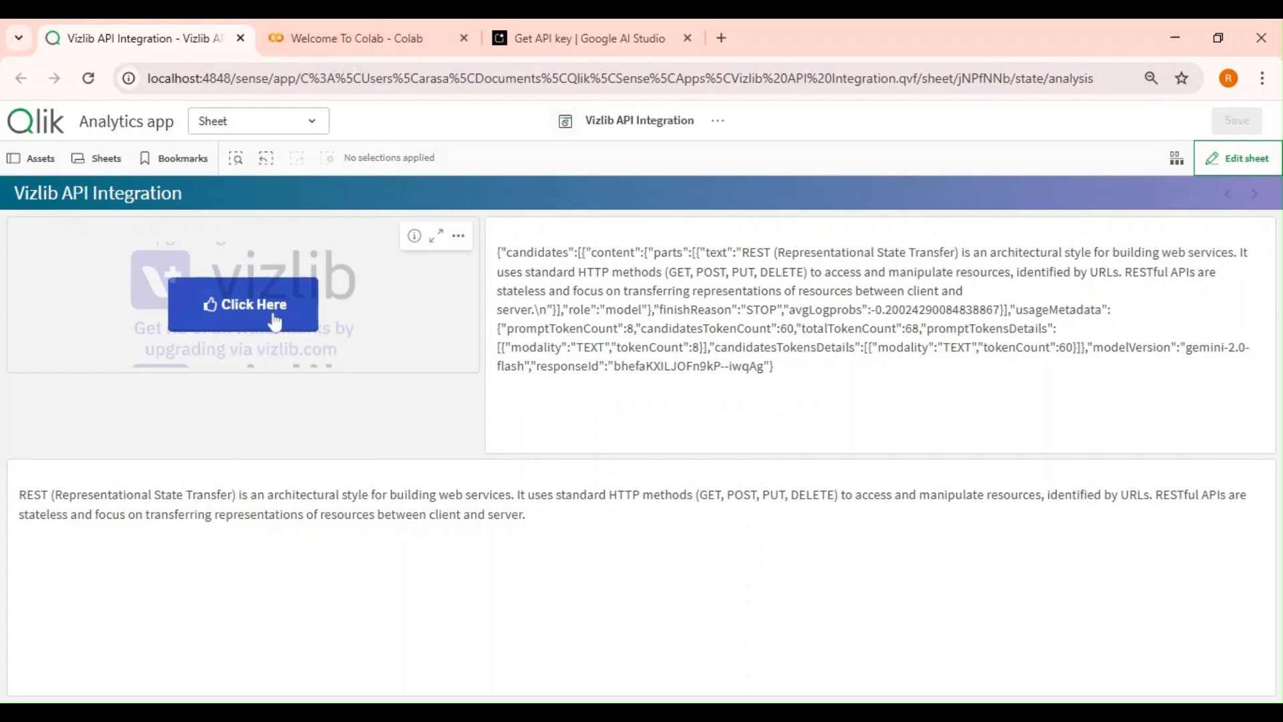